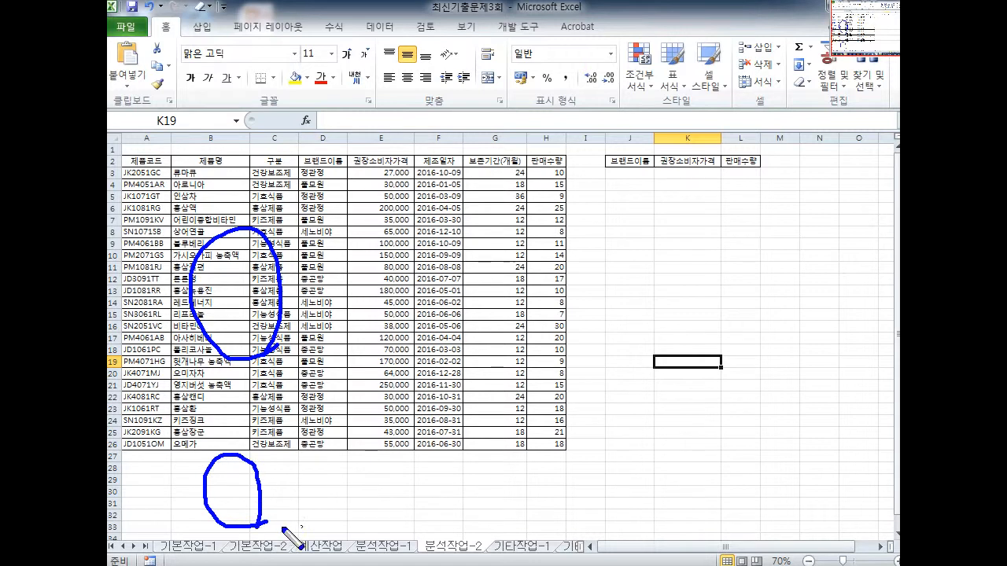
Look over the headers and source table on the 분석작업-2 sheet
drag(456, 522, 461, 522)
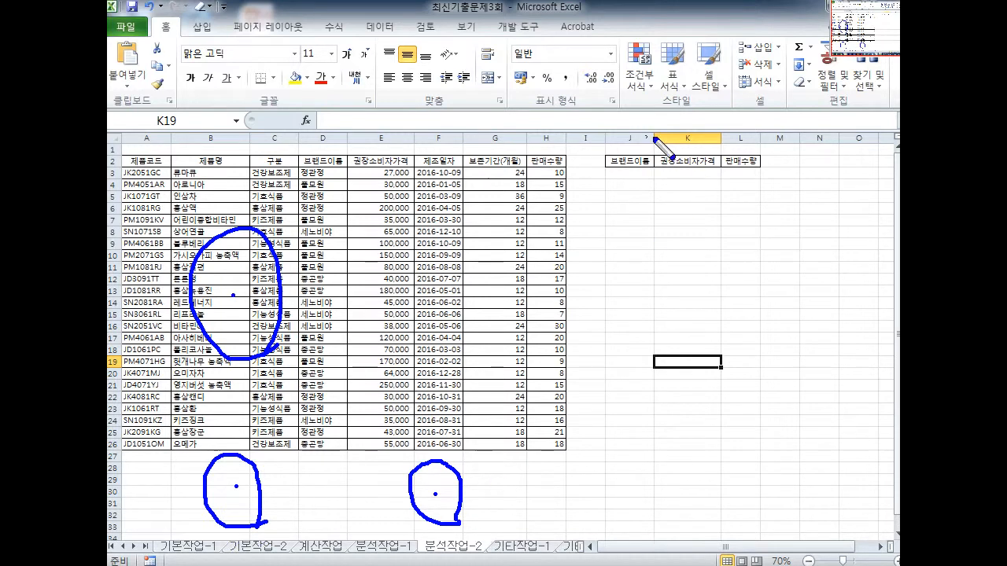
mouse_move(607, 155)
mouse_down()
mouse_move(606, 209)
mouse_move(686, 253)
mouse_move(768, 254)
mouse_move(768, 153)
mouse_move(603, 144)
mouse_up()
mouse_move(668, 183)
mouse_down()
mouse_move(656, 186)
mouse_move(669, 237)
mouse_up()
mouse_move(684, 183)
mouse_down()
mouse_move(690, 214)
mouse_move(709, 213)
mouse_up()
mouse_move(709, 210)
mouse_down()
mouse_move(722, 211)
mouse_move(703, 238)
mouse_move(715, 234)
mouse_up()
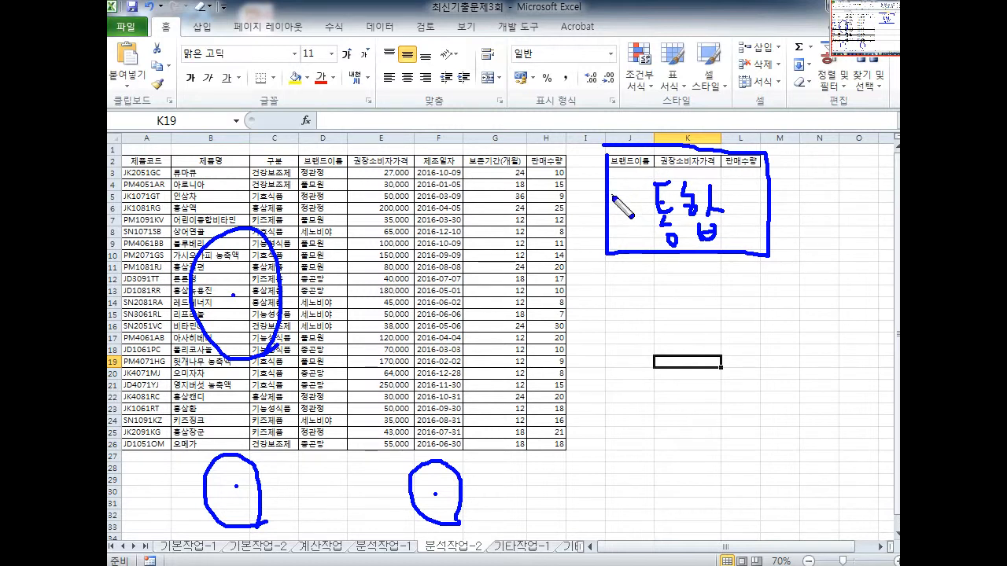
drag(607, 158, 794, 157)
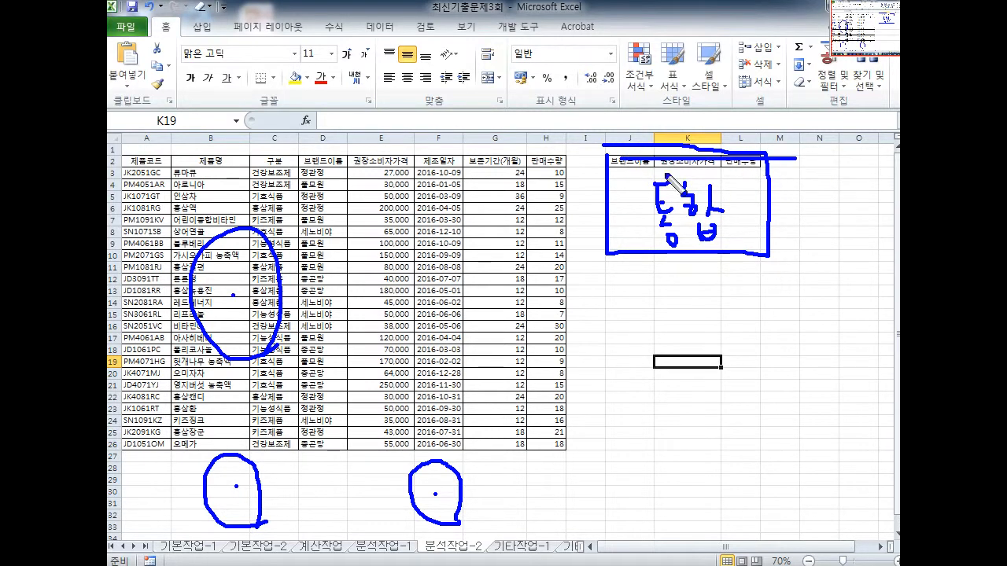
drag(619, 161, 620, 235)
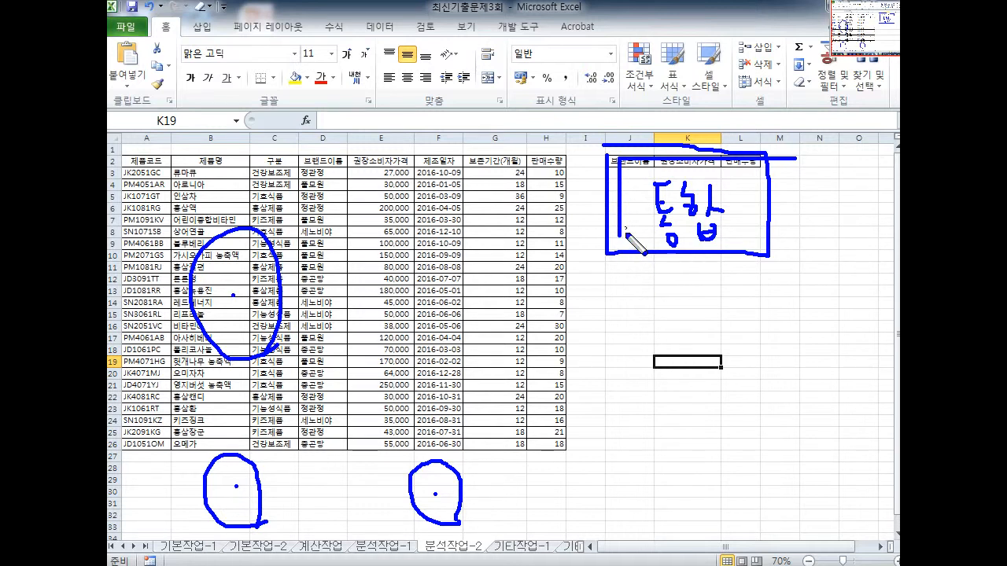
key(e)
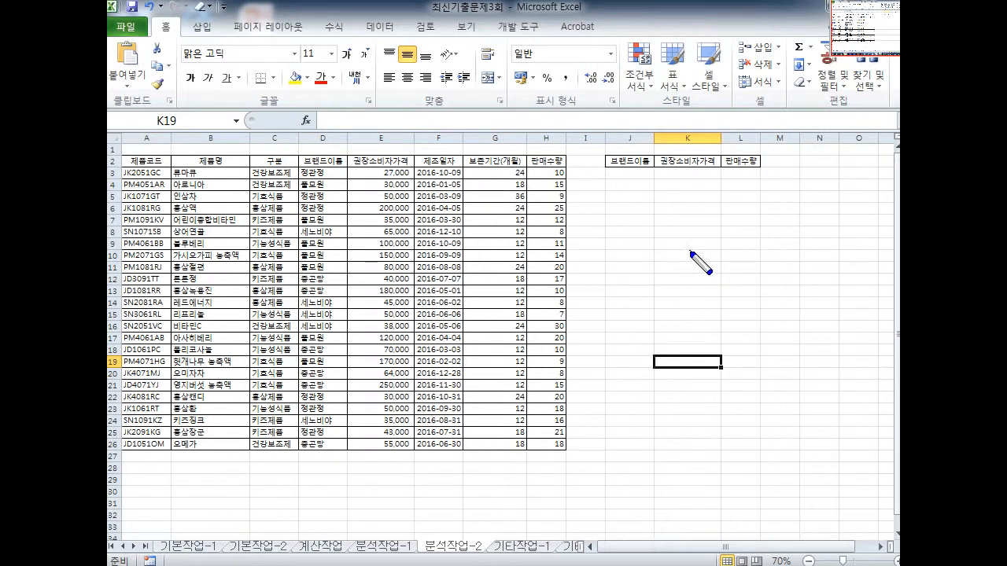
mouse_move(700, 255)
mouse_down()
mouse_move(659, 210)
mouse_move(684, 154)
mouse_move(718, 236)
mouse_move(708, 256)
mouse_move(756, 161)
mouse_move(779, 244)
mouse_move(736, 253)
mouse_up()
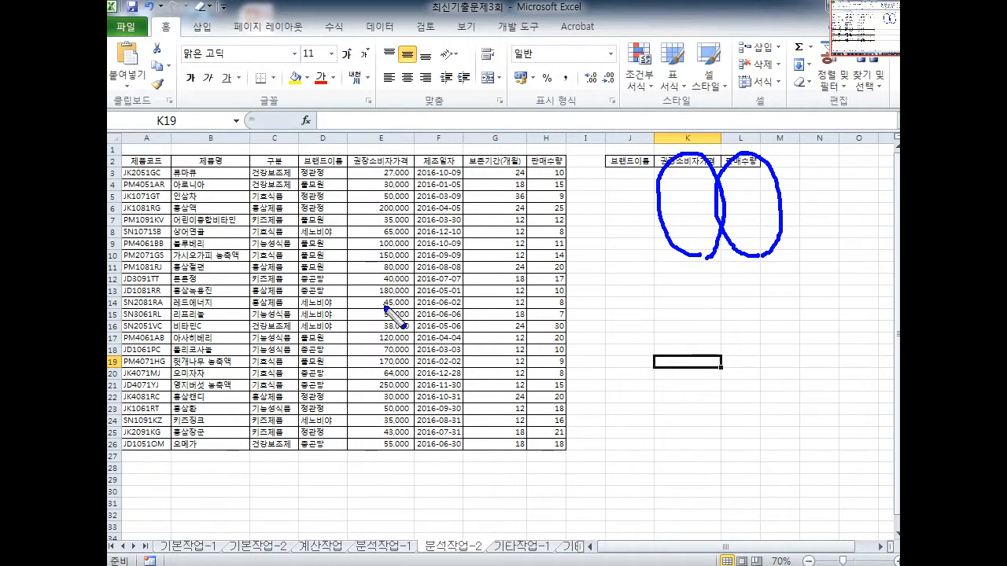
key(Escape)
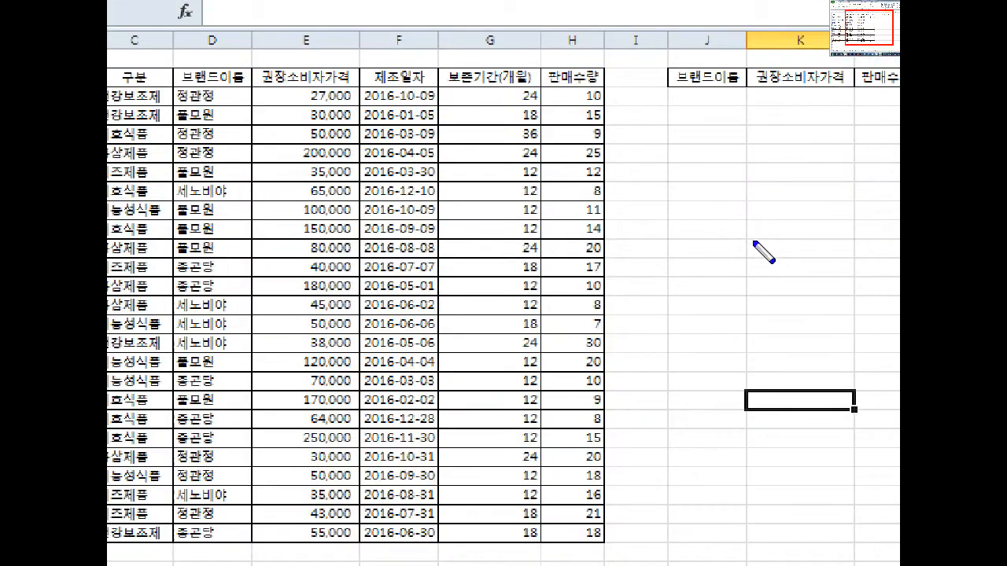
mouse_move(539, 289)
mouse_down()
mouse_move(575, 195)
mouse_move(635, 308)
mouse_up()
key(e)
drag(449, 213, 449, 477)
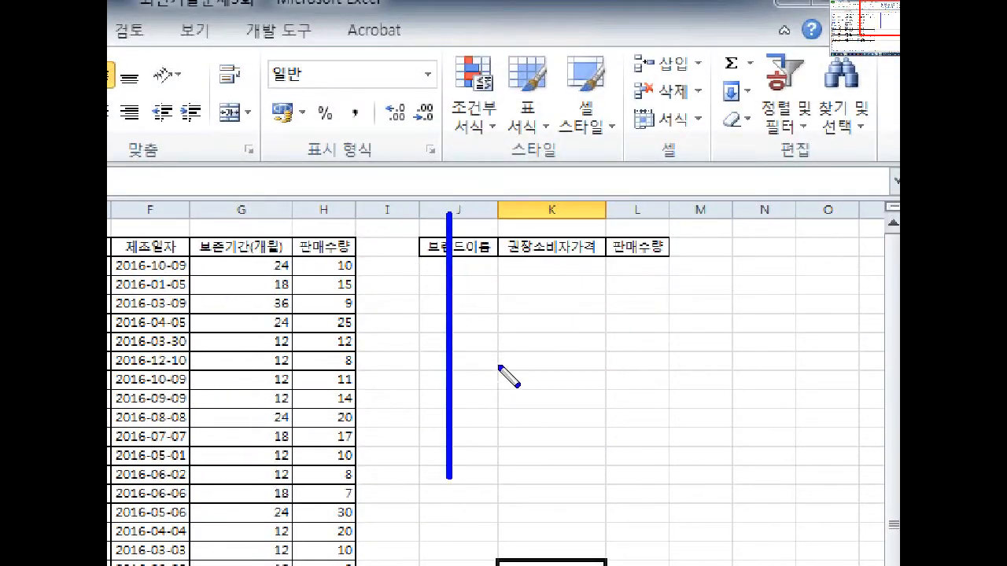
key(Escape)
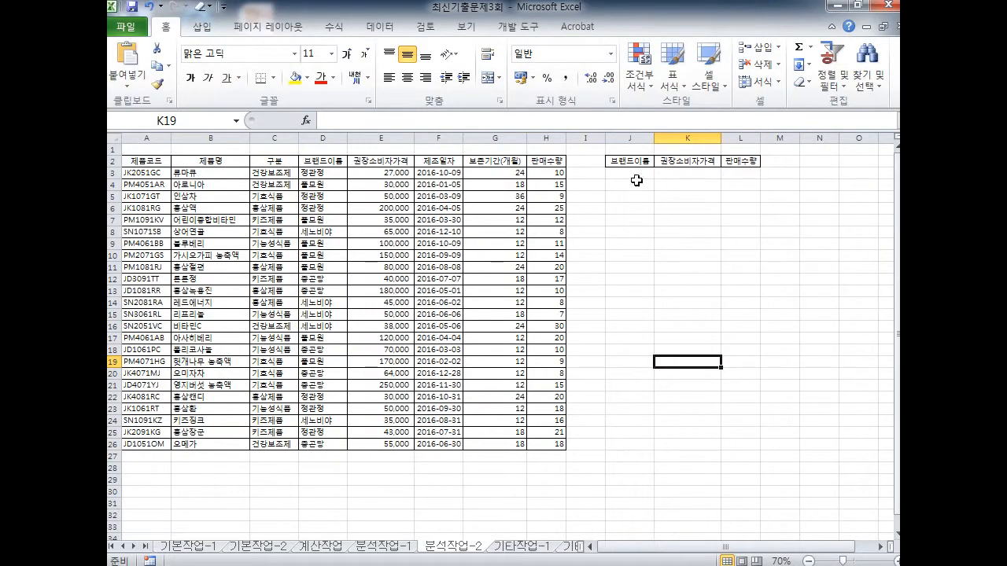
Select the J2:L13 summary area and apply a border to it
drag(628, 163, 747, 162)
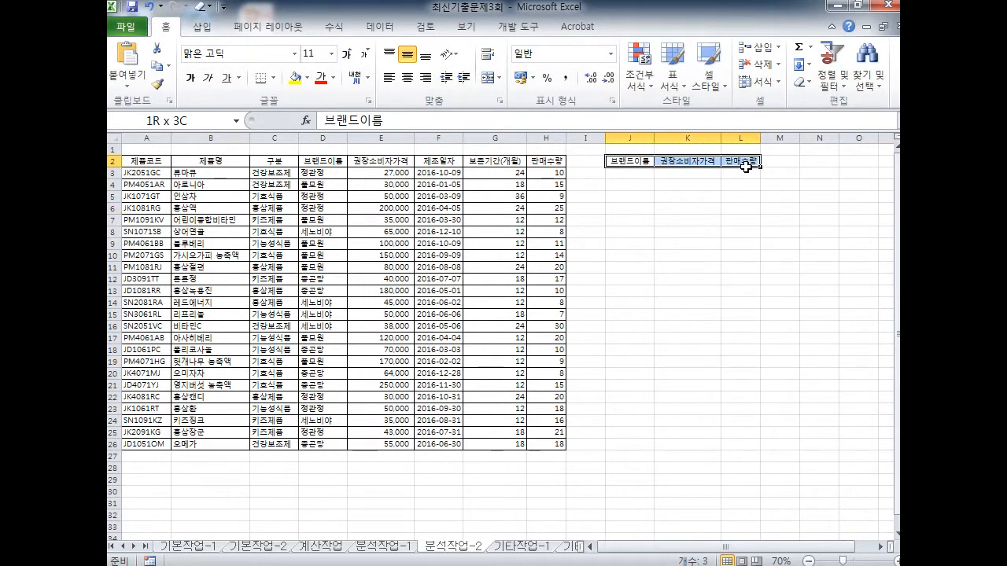
click(629, 232)
drag(629, 161, 748, 290)
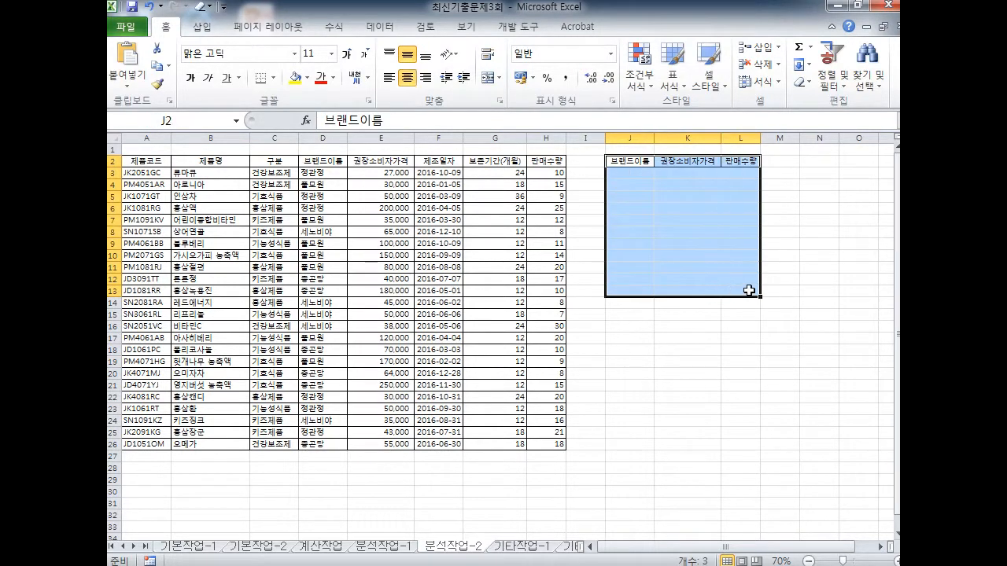
scroll(718, 242, up, 1)
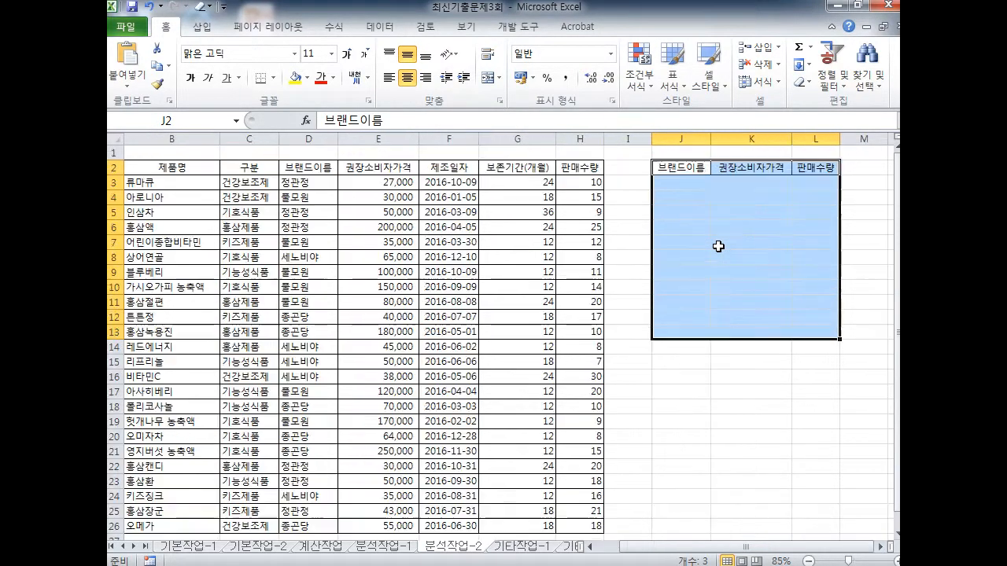
click(274, 78)
click(307, 209)
click(627, 301)
Alternate between selecting the J2:L2 headers and the J2:L13 summary area
click(683, 168)
drag(683, 168, 803, 328)
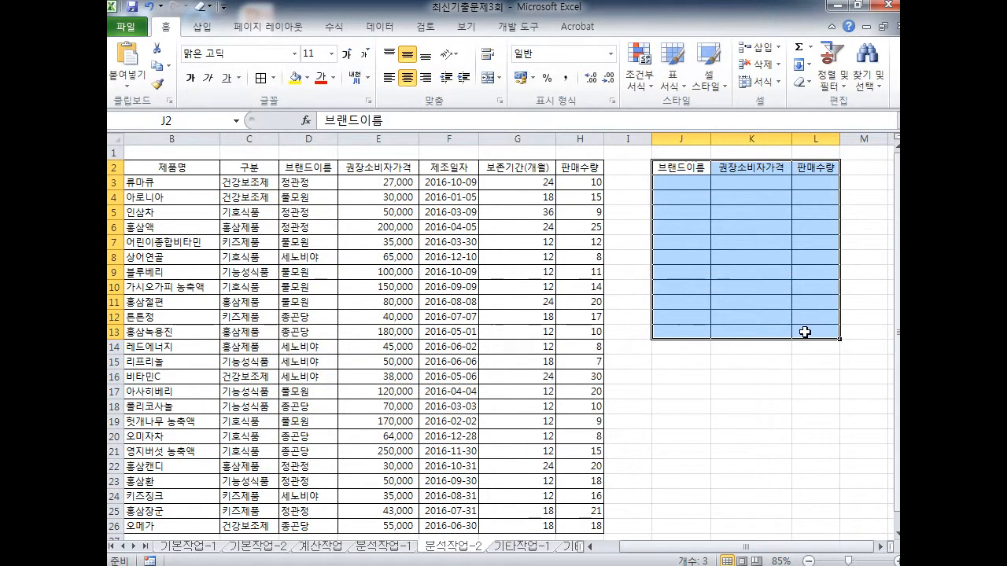
click(720, 318)
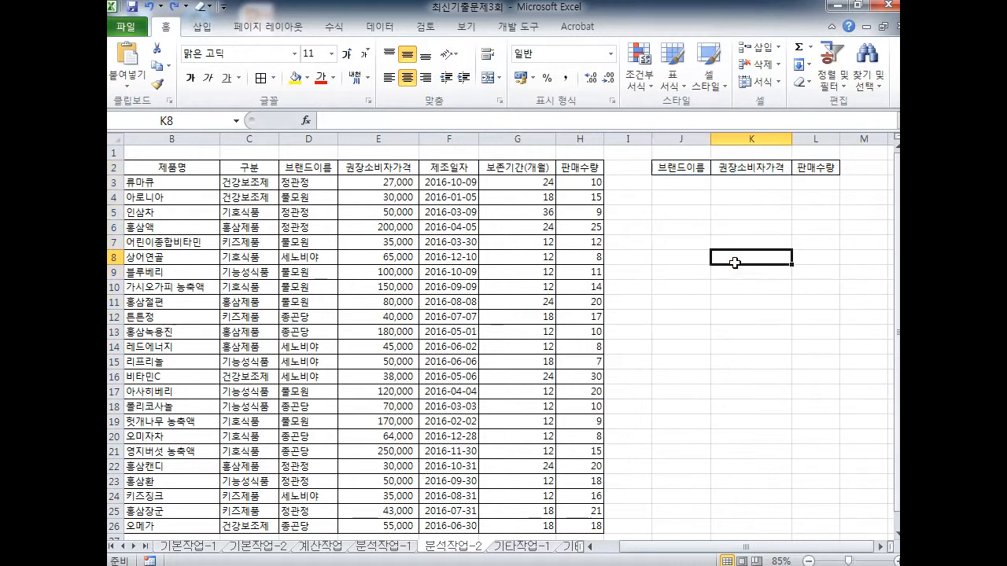
drag(701, 167, 804, 169)
click(807, 226)
drag(682, 167, 806, 168)
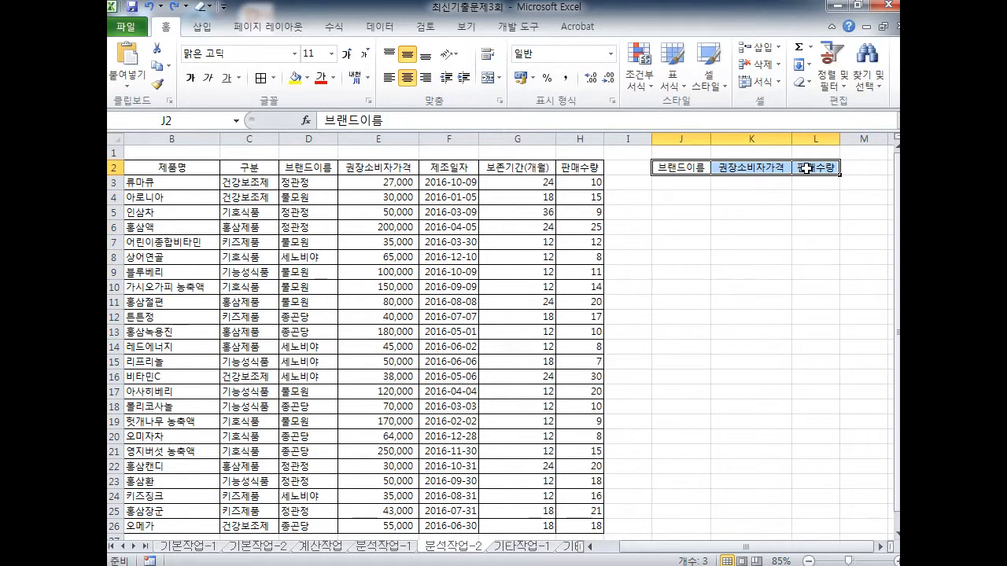
click(818, 241)
drag(681, 169, 813, 336)
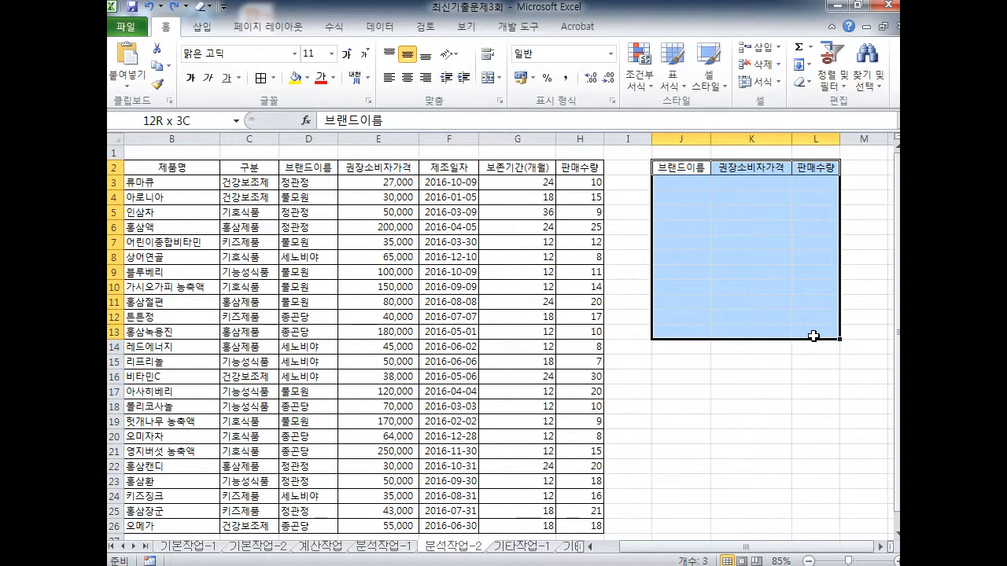
click(681, 211)
Select the J2:L2 header cells as the destination and show the Data tab
mouse_move(681, 167)
mouse_down()
mouse_move(798, 167)
mouse_move(684, 184)
mouse_move(804, 166)
mouse_move(794, 185)
mouse_move(671, 159)
mouse_move(789, 183)
mouse_move(679, 176)
mouse_move(793, 166)
mouse_move(765, 181)
mouse_up()
key(ctrl+2)
key(e)
key(e)
key(e)
click(771, 180)
mouse_move(389, 39)
mouse_down()
mouse_move(382, 8)
mouse_move(380, 44)
mouse_up()
key(Escape)
click(390, 32)
key(ctrl+2)
key(e)
mouse_move(666, 170)
mouse_down()
mouse_move(819, 169)
mouse_move(580, 207)
mouse_move(393, 60)
mouse_move(389, 36)
mouse_move(645, 125)
mouse_move(735, 95)
mouse_up()
key(e)
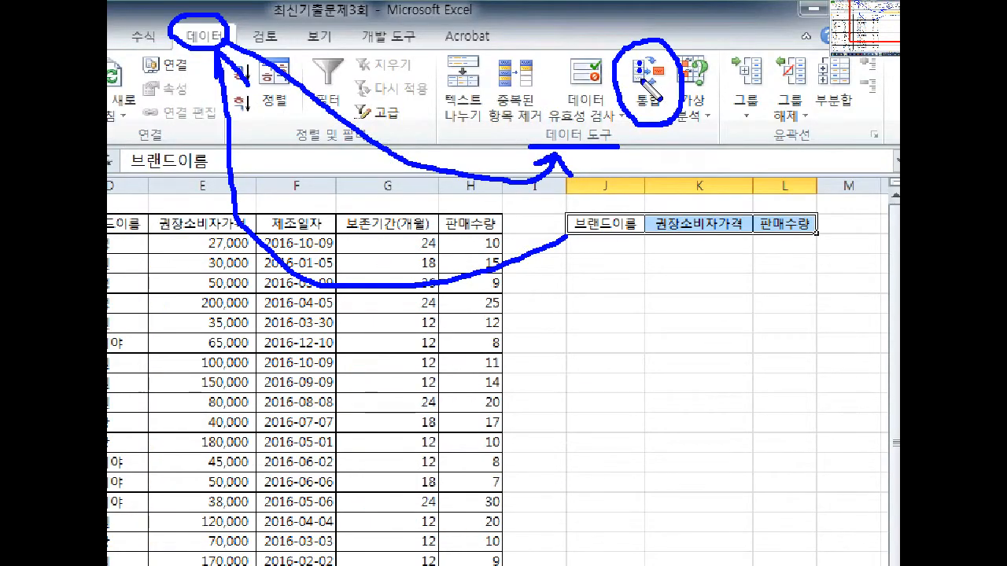
Open the 통합 (Consolidate) dialog and move it off the J2:L2 headers
drag(651, 73, 663, 80)
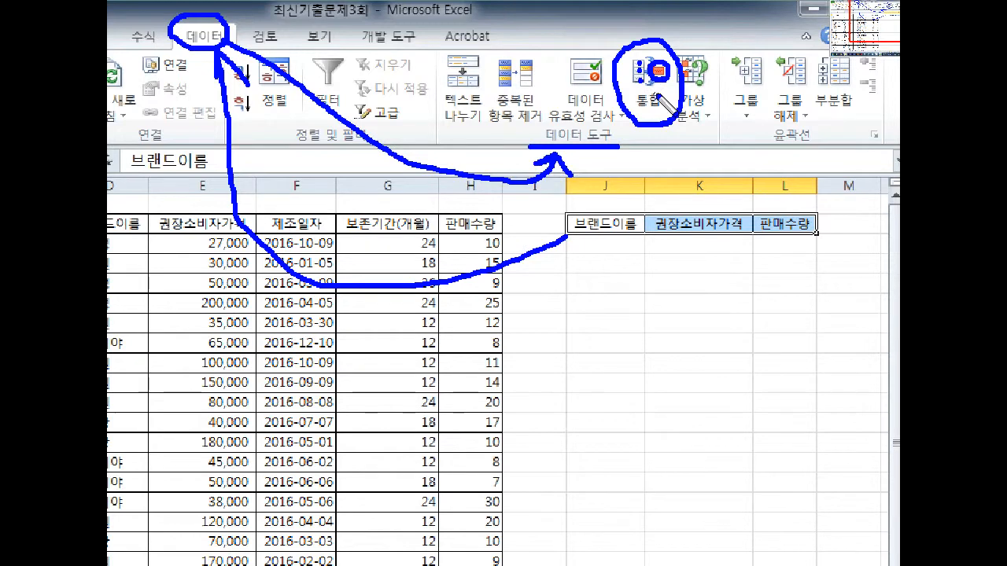
key(e)
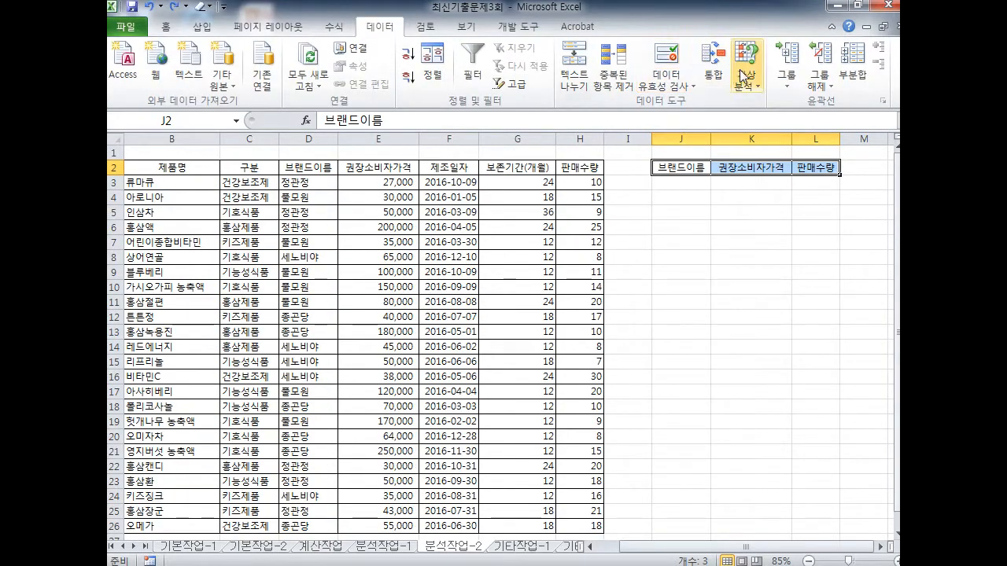
click(653, 88)
drag(644, 141, 592, 234)
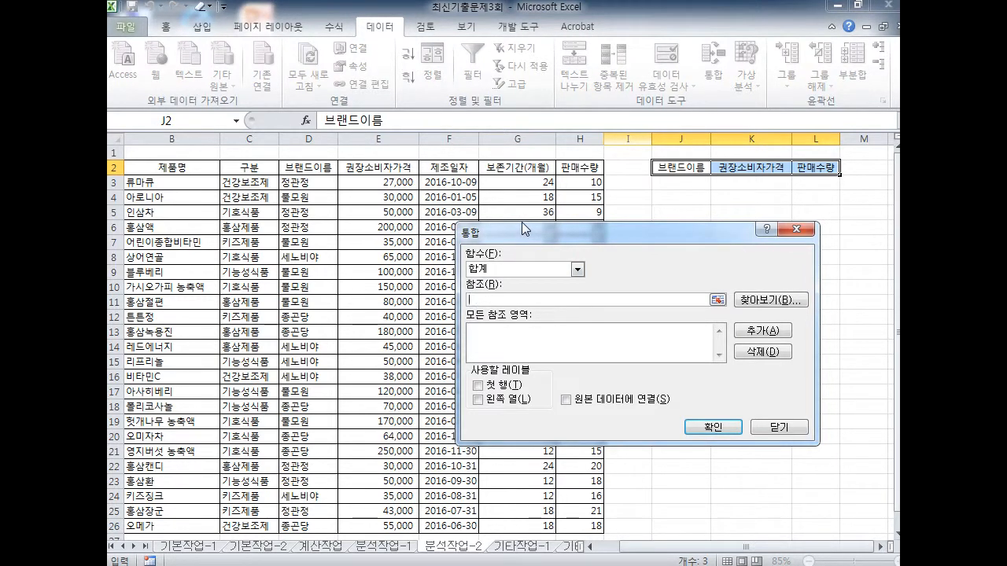
Choose 평균 as the function and set the reference to $A$2:$H$26
click(515, 269)
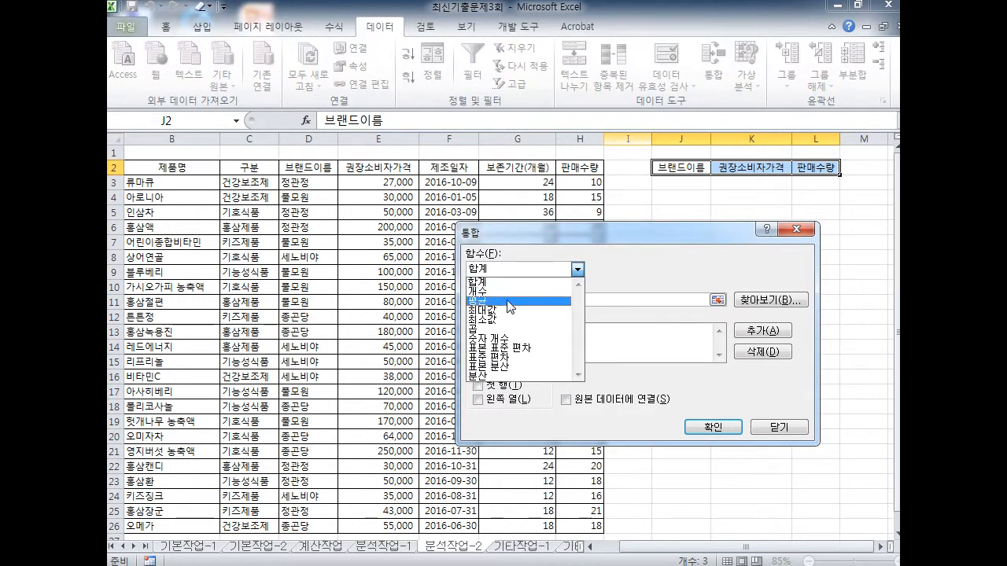
click(511, 301)
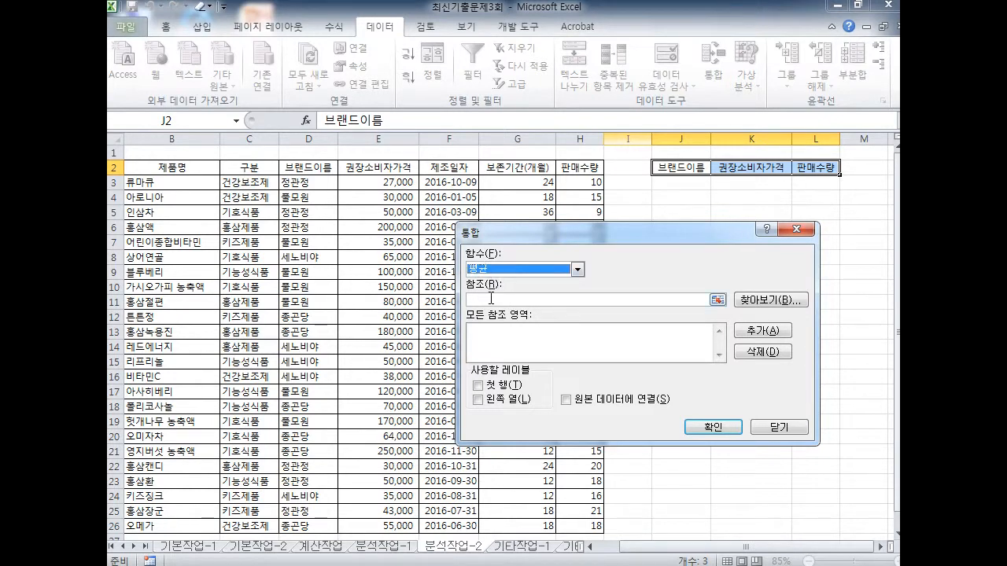
click(491, 299)
key(ctrl+2)
drag(468, 296, 500, 281)
scroll(502, 299, up, 3)
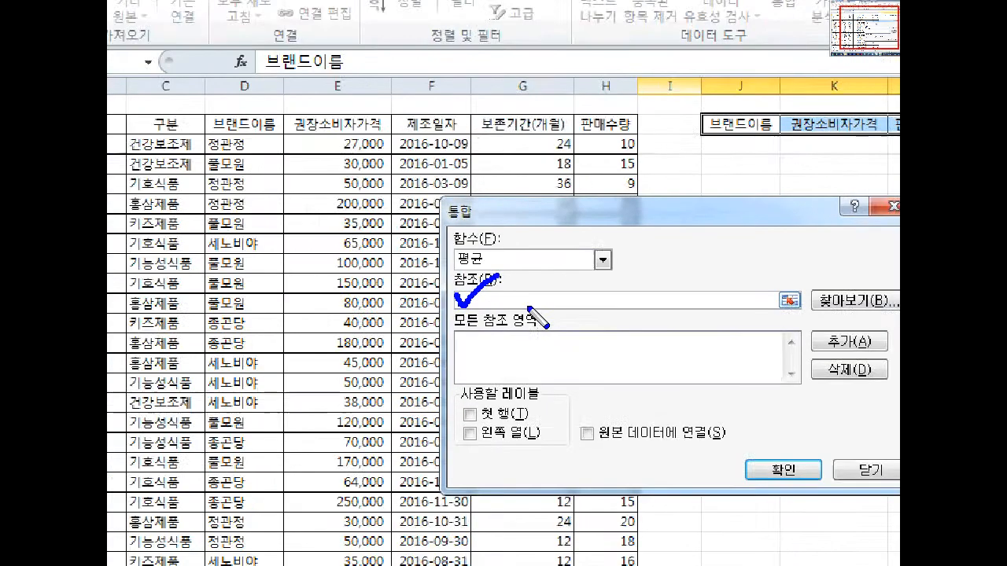
scroll(529, 308, up, 2)
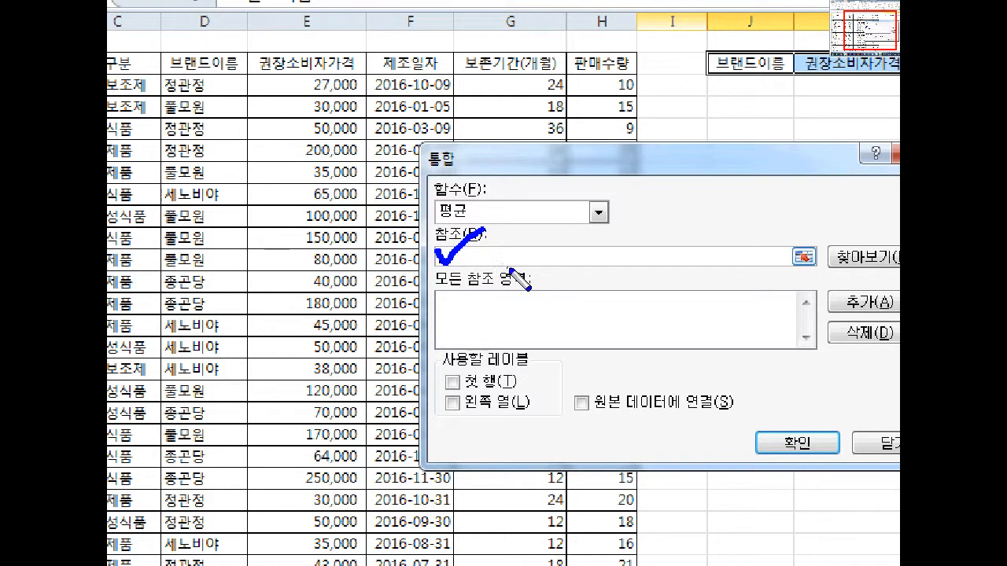
scroll(509, 270, down, 5)
drag(187, 180, 197, 183)
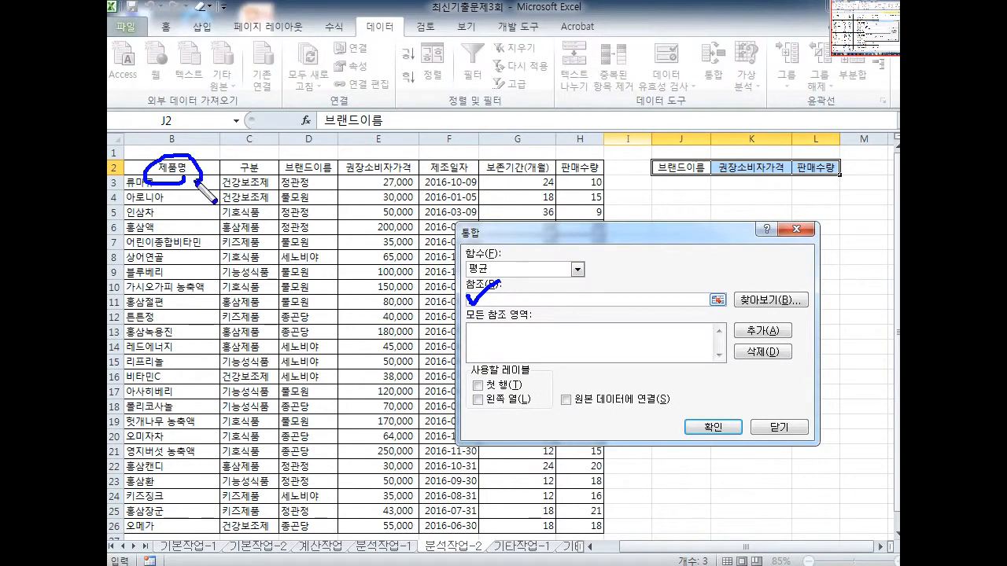
key(ctrl+z)
mouse_move(690, 180)
mouse_down()
mouse_move(661, 118)
mouse_move(578, 94)
mouse_move(330, 151)
mouse_up()
mouse_move(775, 187)
mouse_down()
mouse_move(767, 161)
mouse_move(630, 55)
mouse_move(421, 163)
mouse_up()
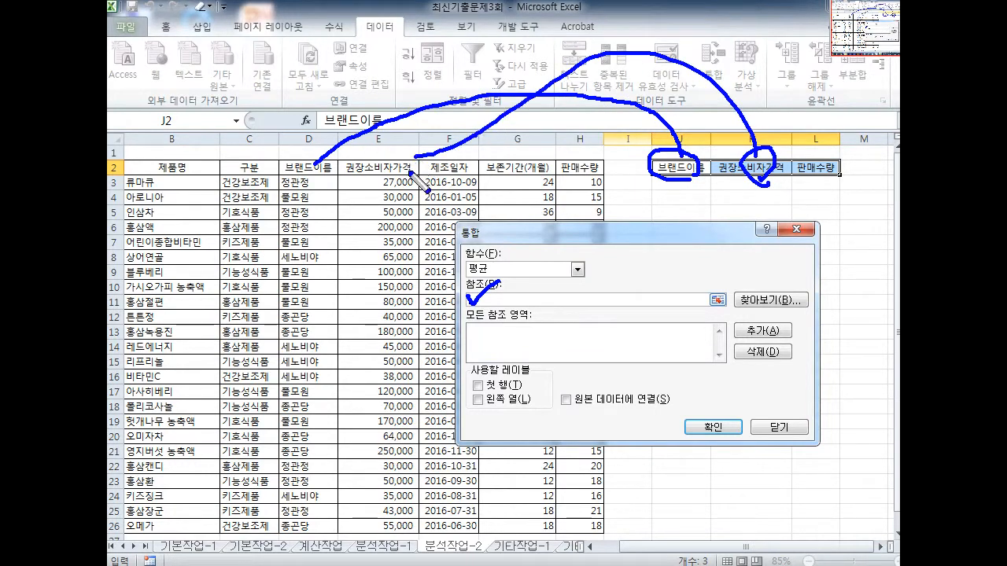
mouse_move(148, 167)
mouse_down()
mouse_move(630, 520)
mouse_move(271, 293)
mouse_move(156, 181)
mouse_move(372, 337)
mouse_move(512, 469)
mouse_move(608, 509)
mouse_move(621, 526)
mouse_up()
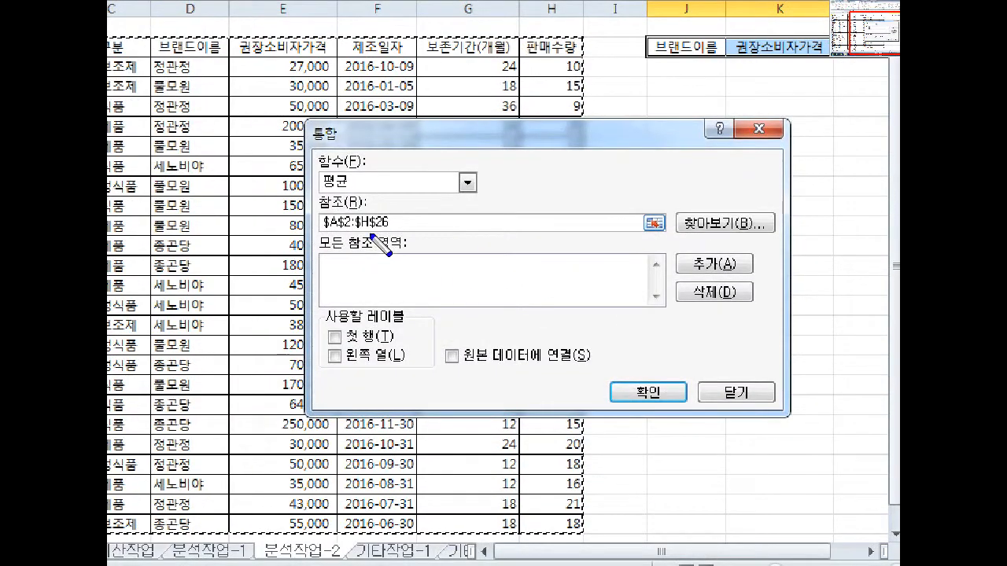
Add A2:H26 to All references, use top row and left column labels, and consolidate
mouse_move(370, 235)
mouse_down()
mouse_move(387, 218)
mouse_move(365, 239)
mouse_move(674, 268)
mouse_move(665, 289)
mouse_move(690, 250)
mouse_move(742, 293)
mouse_move(681, 302)
mouse_move(442, 283)
mouse_move(470, 273)
mouse_up()
key(e)
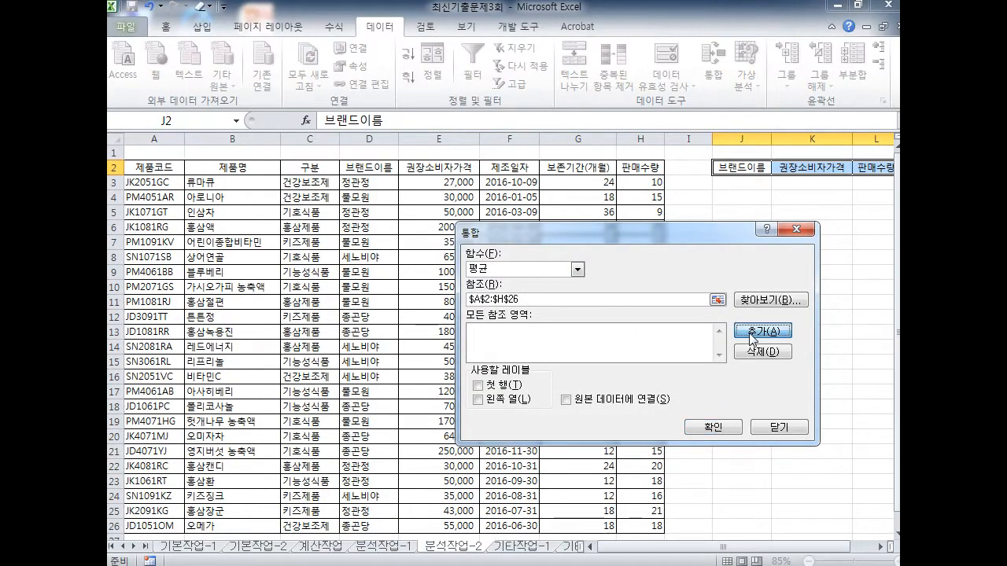
click(753, 337)
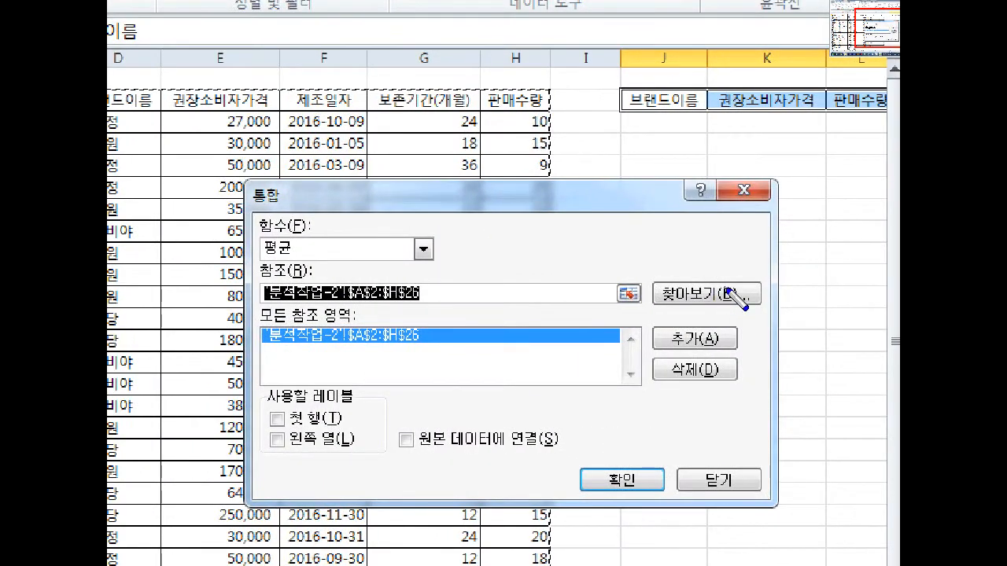
drag(647, 100, 897, 101)
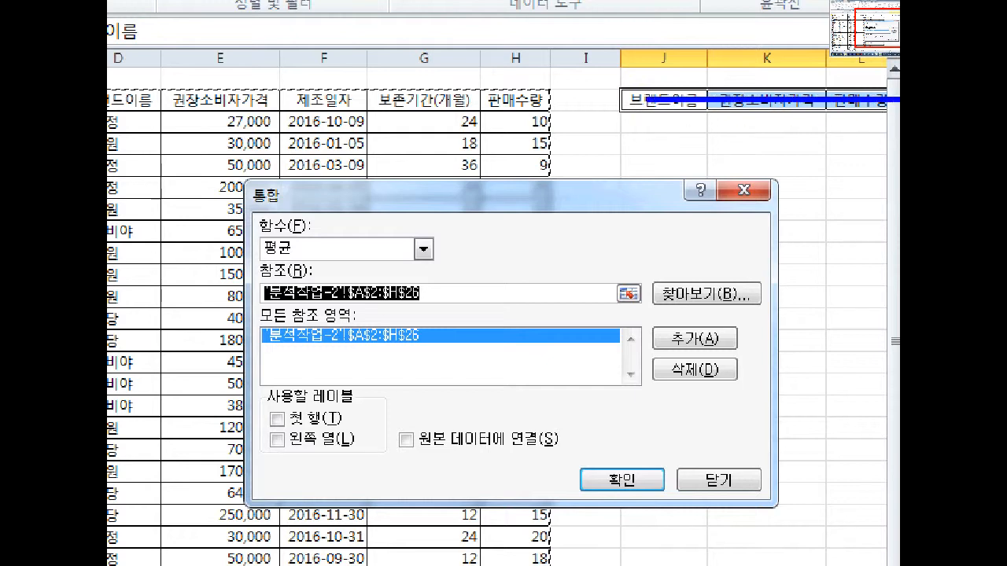
drag(289, 432, 356, 430)
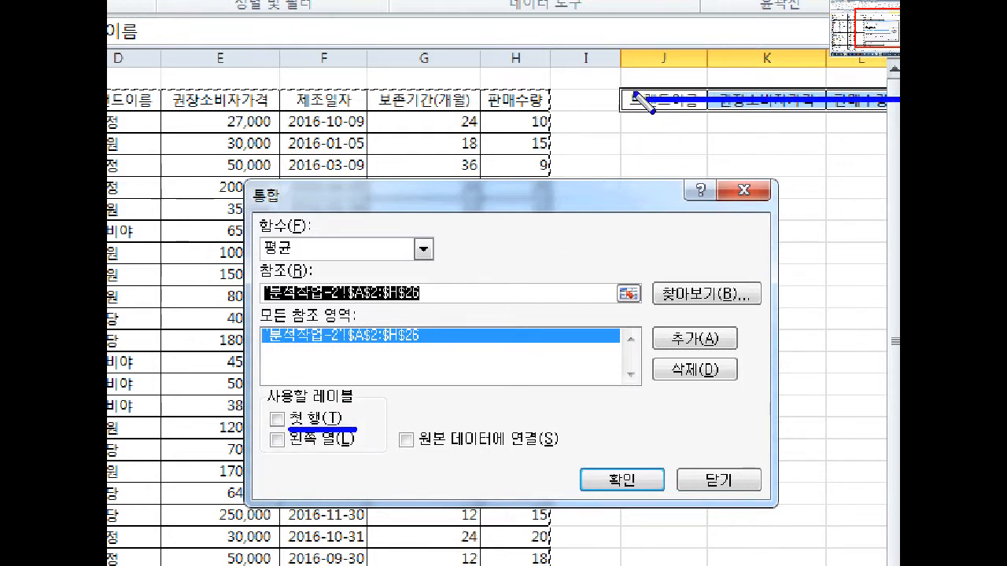
drag(647, 101, 648, 249)
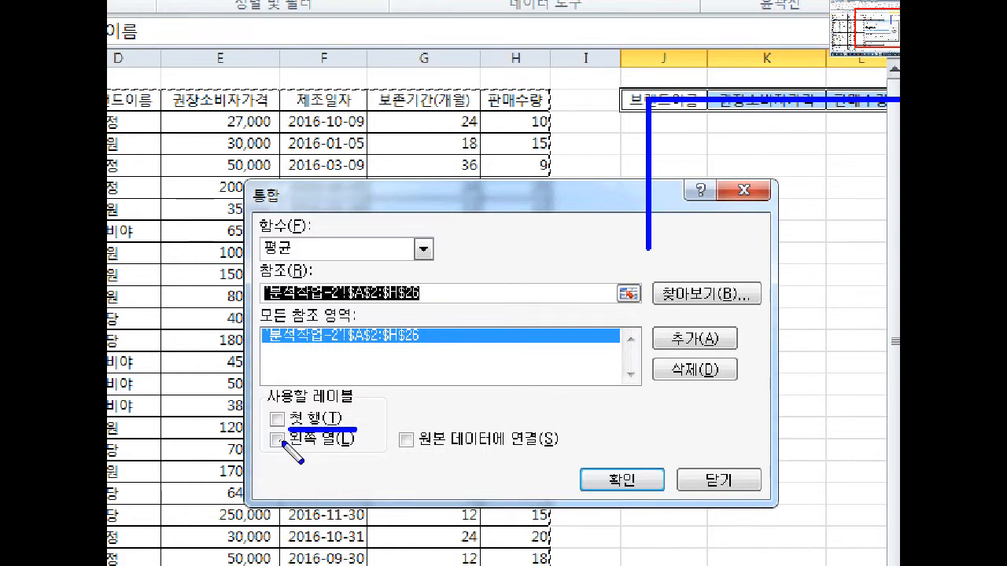
mouse_move(267, 415)
mouse_down()
mouse_move(277, 425)
mouse_move(293, 409)
mouse_up()
drag(262, 441, 293, 433)
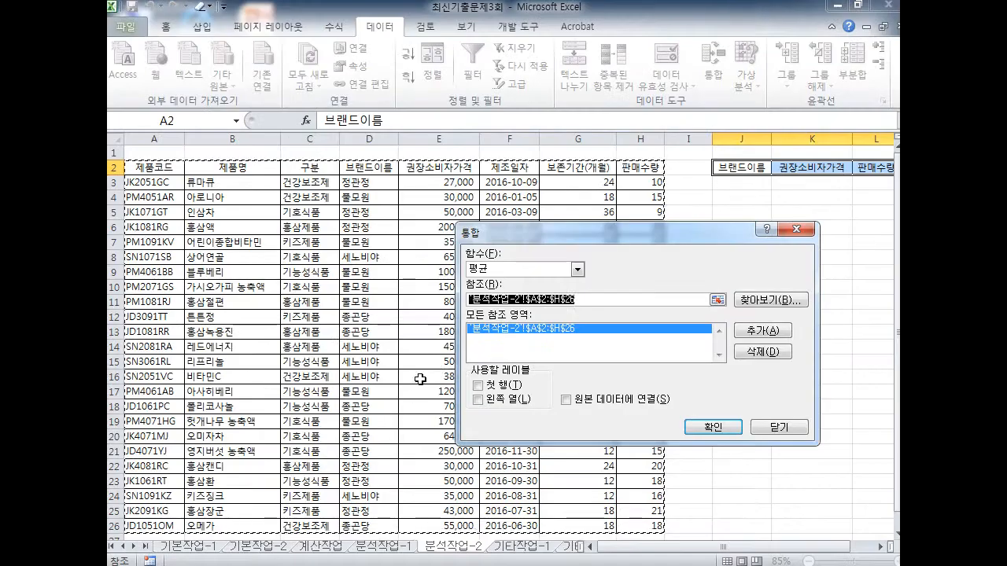
click(477, 386)
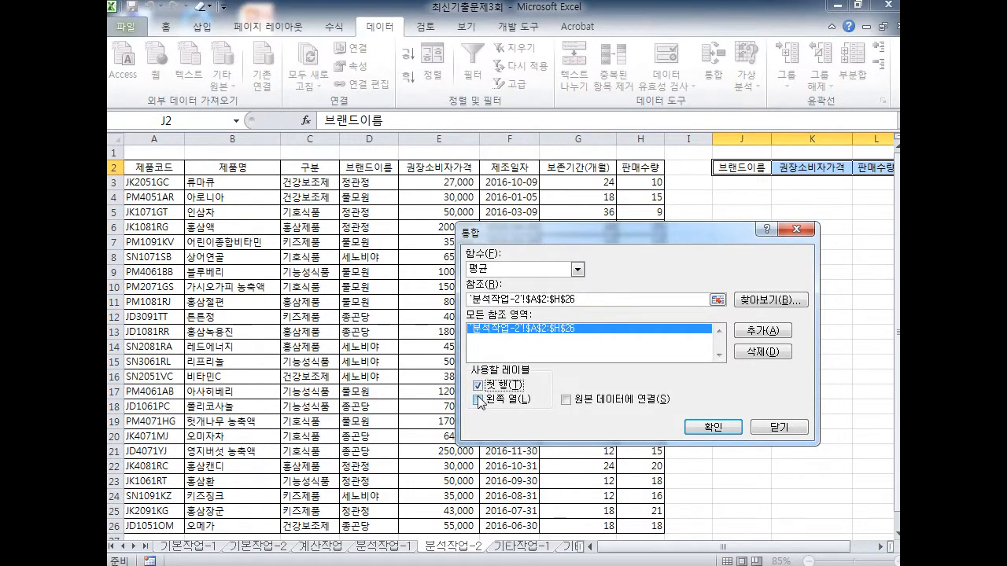
click(712, 429)
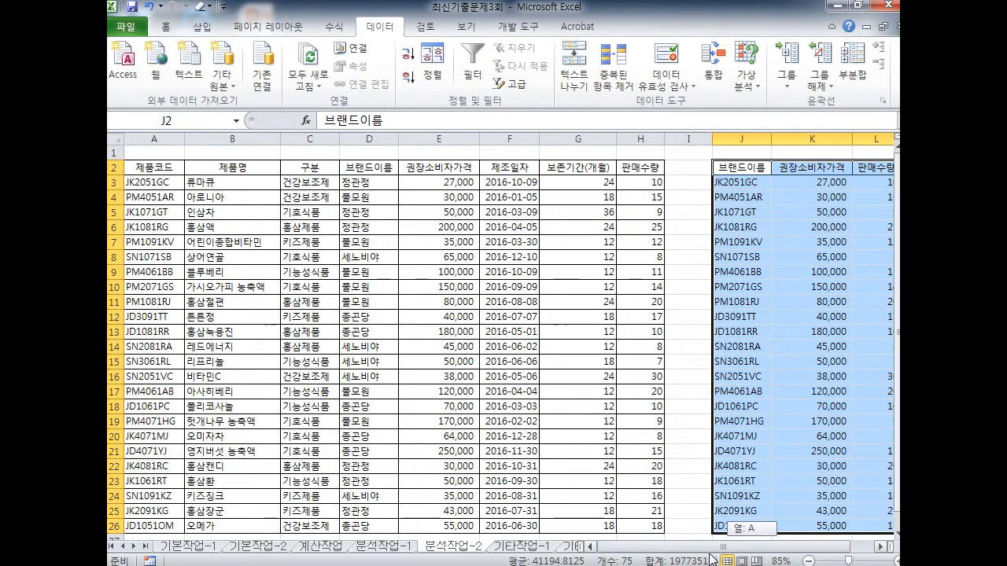
drag(738, 110, 748, 542)
key(e)
mouse_move(719, 174)
mouse_down()
mouse_move(671, 358)
mouse_move(776, 483)
mouse_move(716, 161)
mouse_move(703, 362)
mouse_move(782, 427)
mouse_move(751, 188)
mouse_move(606, 88)
mouse_move(186, 147)
mouse_move(161, 303)
mouse_up()
key(e)
drag(178, 184, 135, 354)
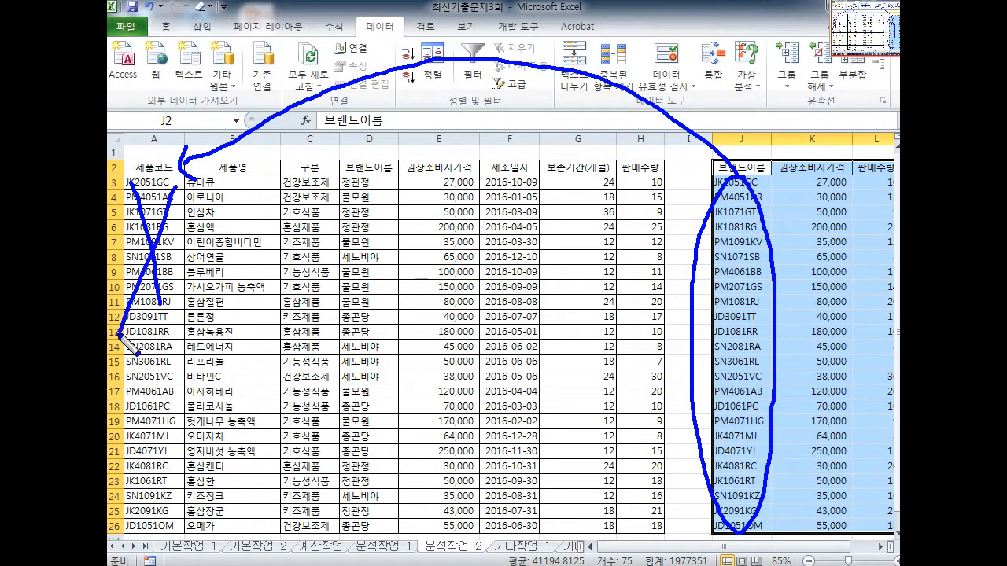
key(ctrl+z)
key(ctrl+z)
key(ctrl+z)
key(ctrl+z)
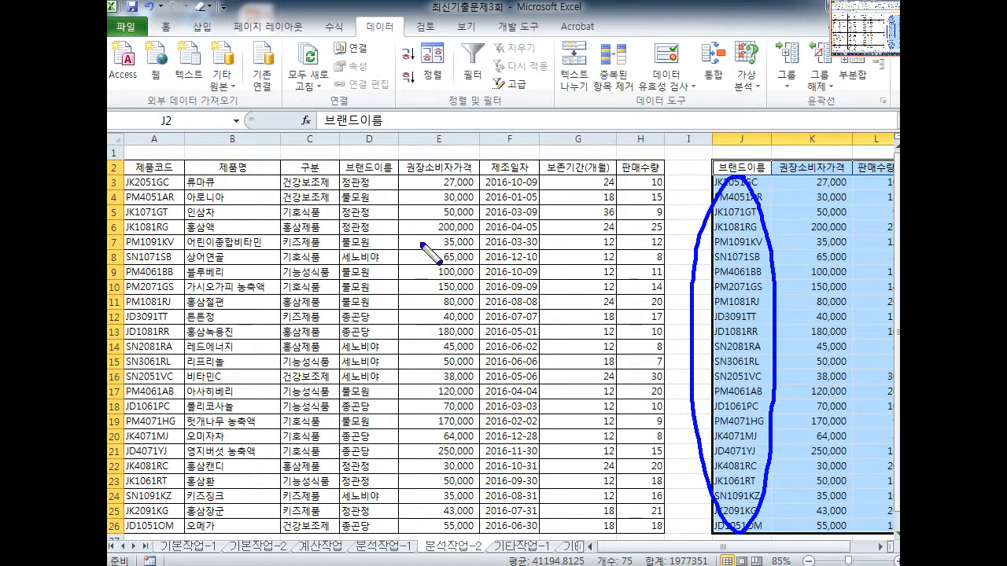
drag(347, 188, 376, 190)
key(e)
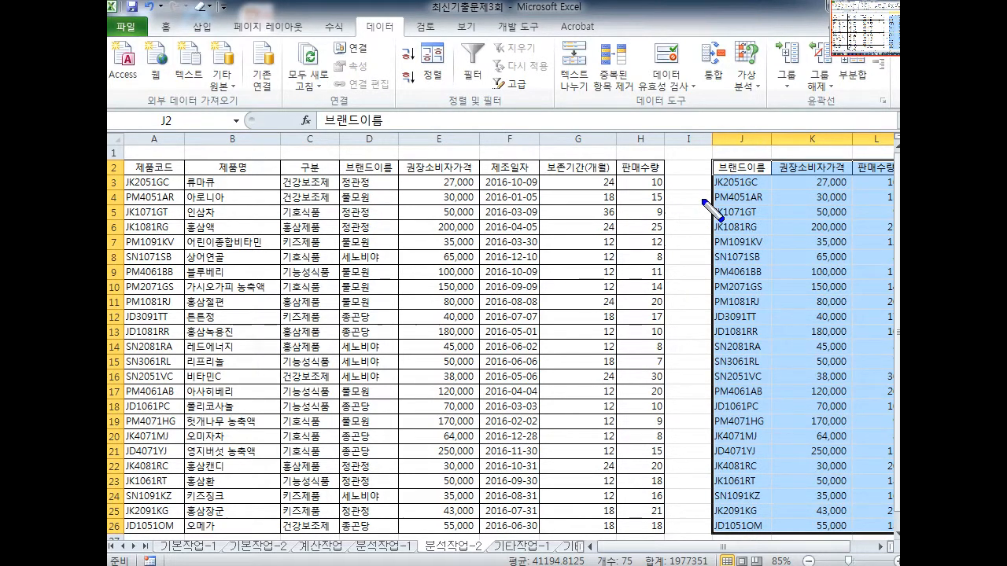
drag(738, 142, 738, 564)
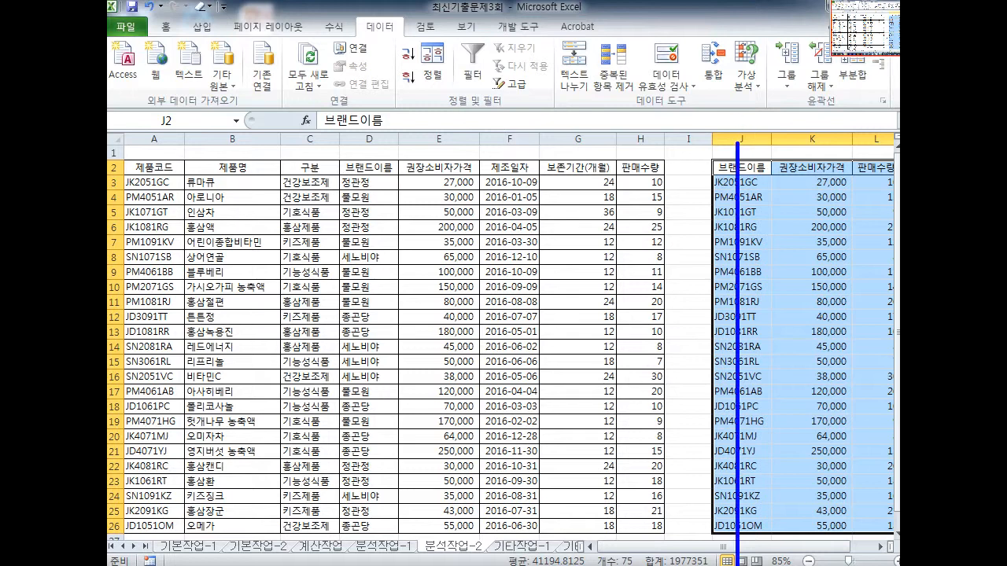
mouse_move(161, 174)
mouse_down()
mouse_move(549, 110)
mouse_move(682, 158)
mouse_move(651, 170)
mouse_up()
key(Escape)
click(713, 75)
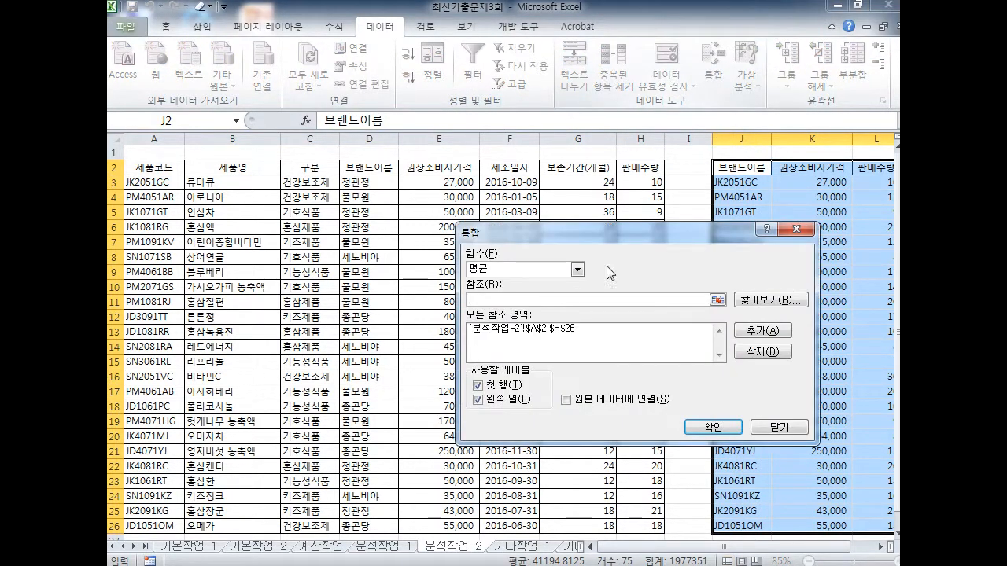
key(ctrl+2)
mouse_move(470, 415)
mouse_down()
mouse_move(528, 399)
mouse_move(502, 413)
mouse_move(520, 416)
mouse_up()
key(Escape)
key(Escape)
drag(741, 188, 741, 227)
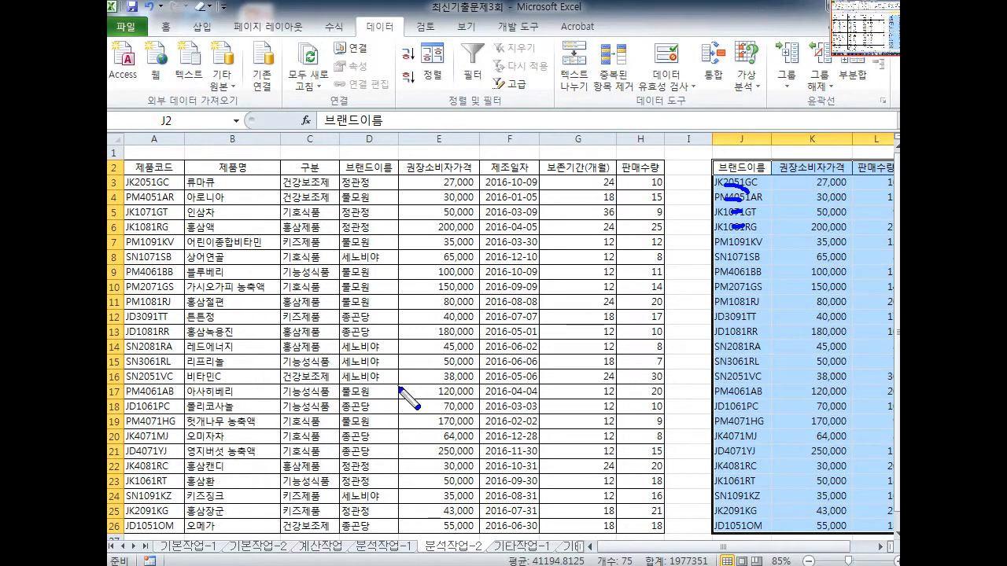
key(Escape)
Remove the consolidated rows below the headers and reselect J2:L2
key(ctrl+z)
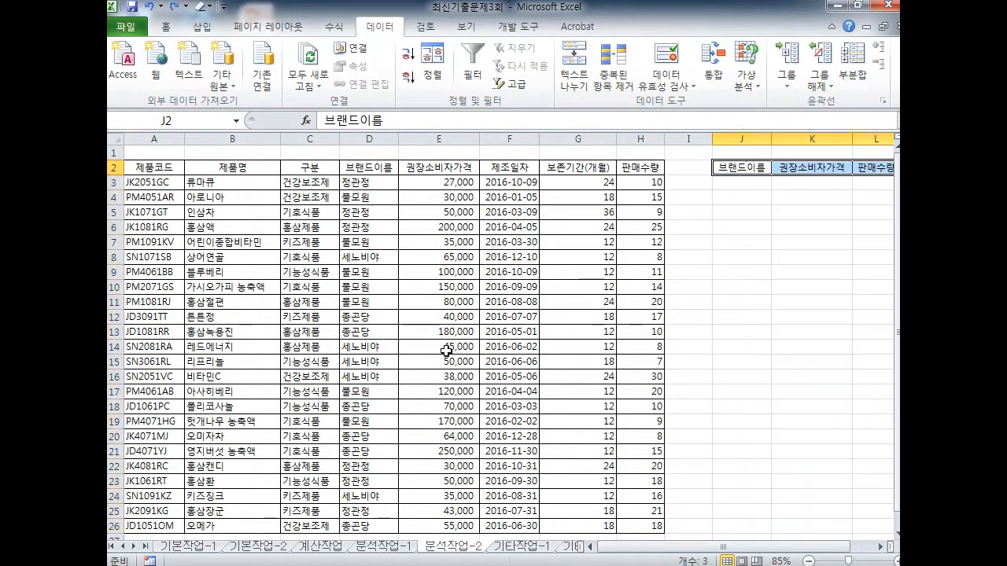
click(881, 546)
click(881, 546)
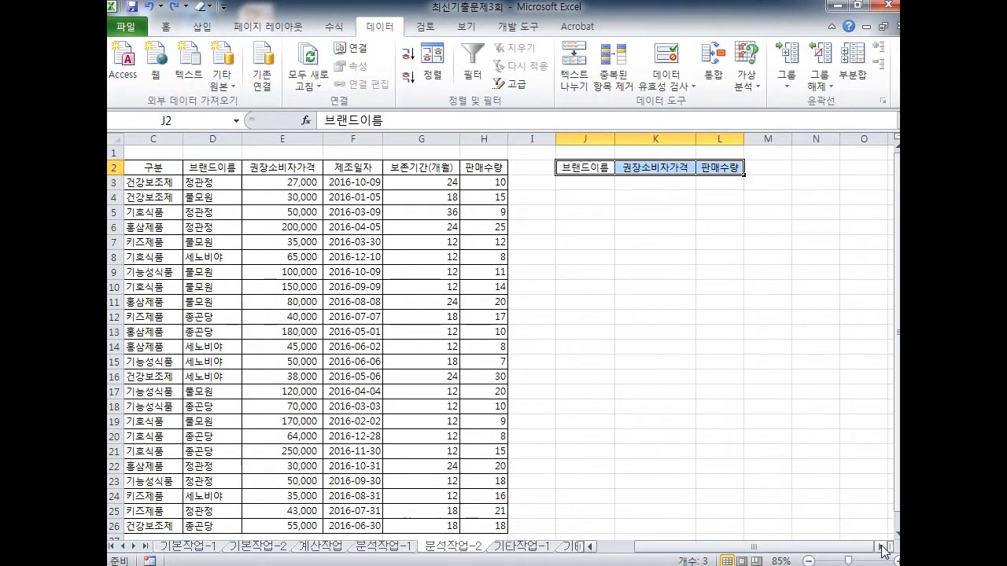
click(620, 239)
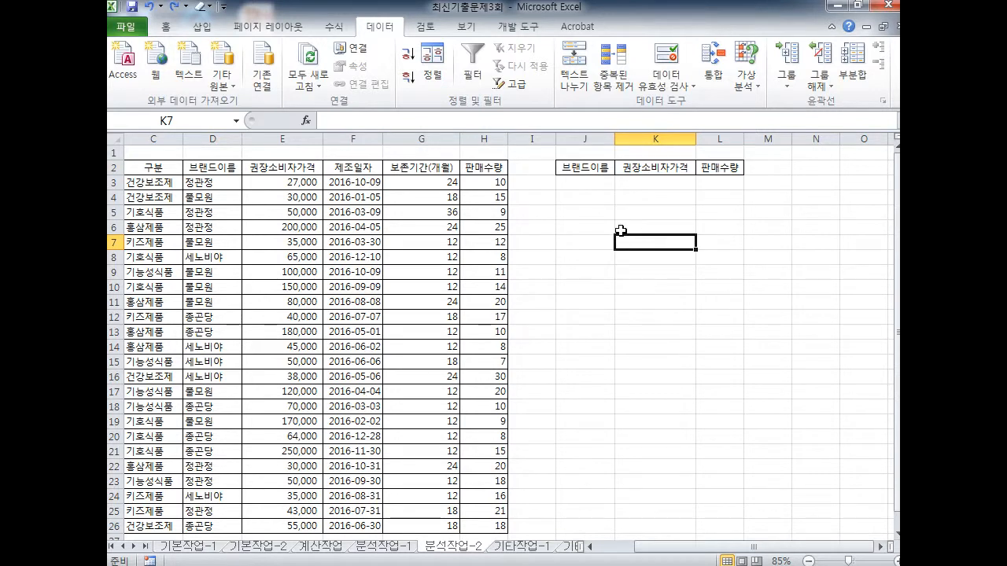
mouse_move(598, 169)
mouse_down()
mouse_move(712, 169)
mouse_move(733, 226)
mouse_up()
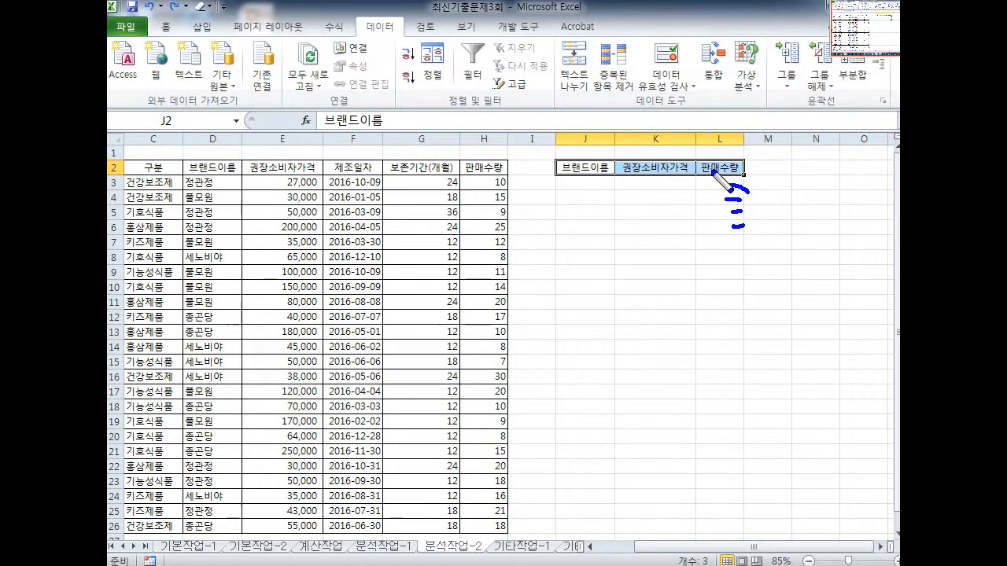
mouse_move(554, 189)
mouse_down()
mouse_move(350, 110)
mouse_move(347, 50)
mouse_move(381, 74)
mouse_move(375, 12)
mouse_move(392, 47)
mouse_move(585, 140)
mouse_move(635, 119)
mouse_move(657, 136)
mouse_move(708, 114)
mouse_move(722, 81)
mouse_up()
key(ctrl+z)
key(ctrl+z)
key(ctrl+z)
key(ctrl+z)
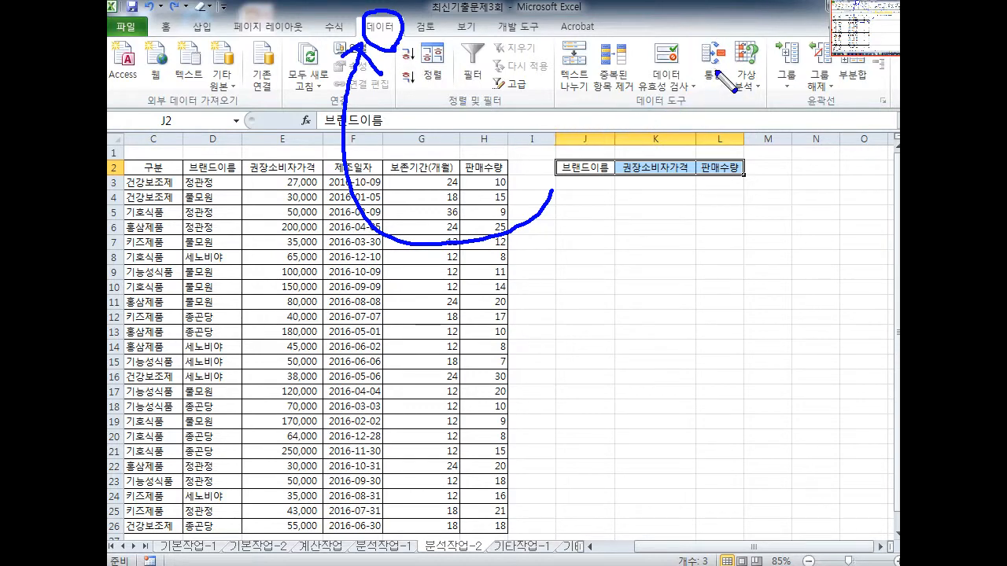
Reopen the Consolidate dialog, with 평균 still the function
key(Escape)
click(713, 76)
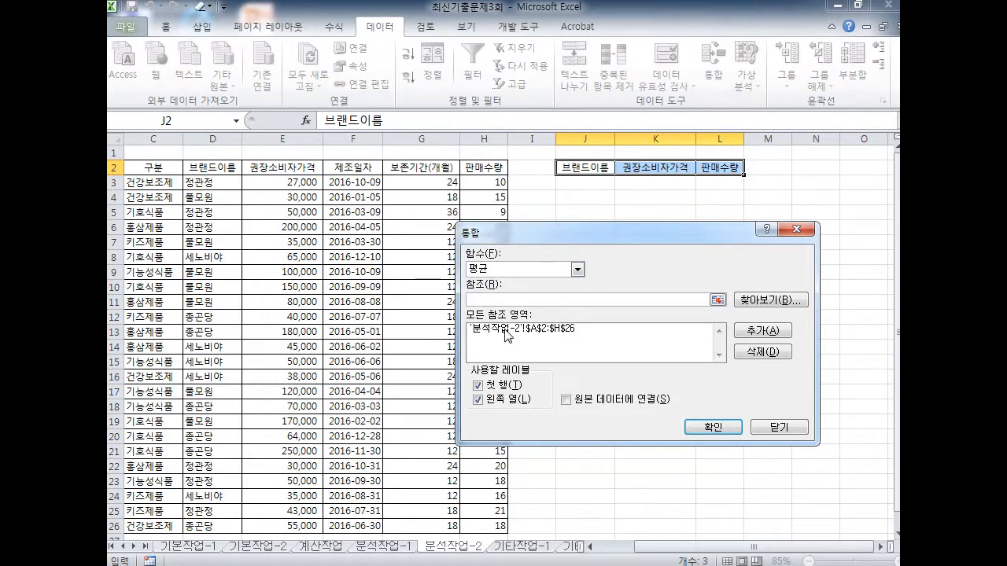
drag(793, 550, 712, 552)
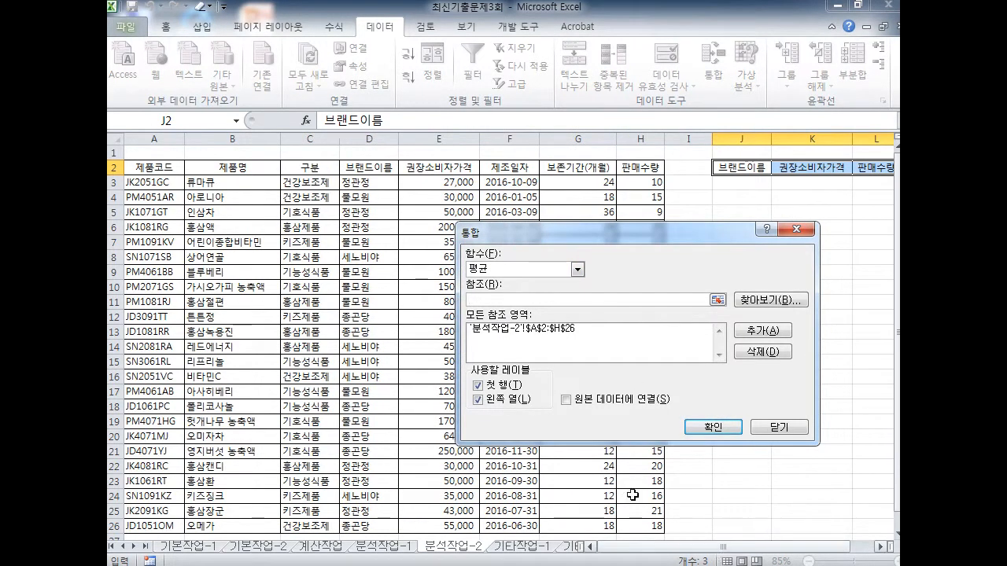
key(ctrl+2)
key(e)
drag(158, 114, 162, 562)
mouse_move(470, 407)
mouse_down()
mouse_move(456, 454)
mouse_move(178, 314)
mouse_up()
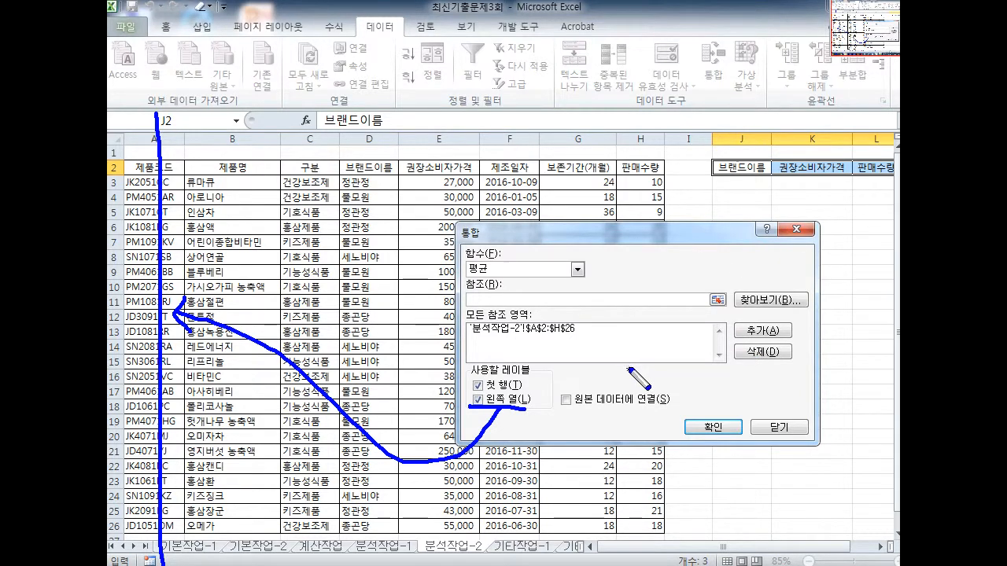
key(Escape)
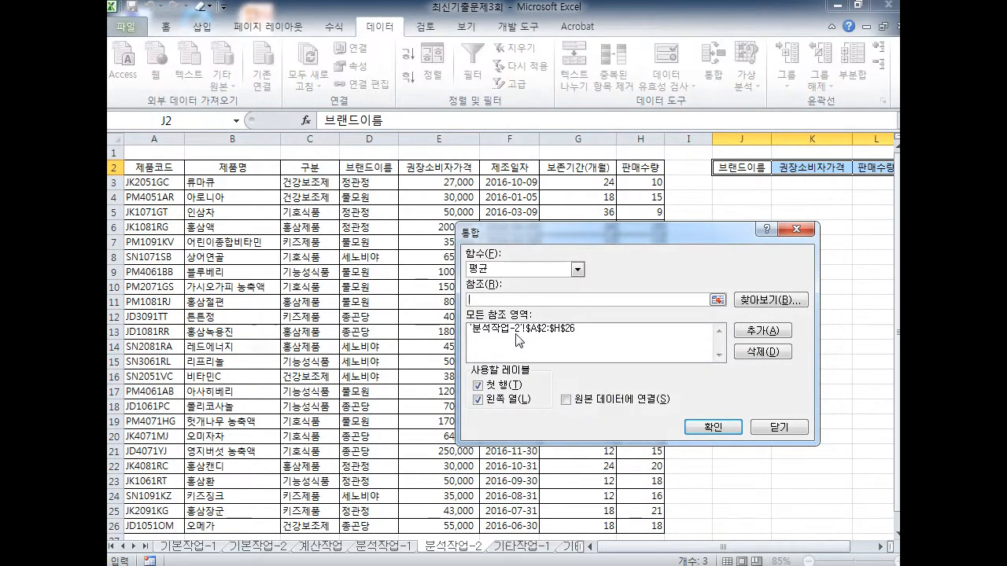
Delete the old A2:H26 entry from the All references list
click(486, 330)
key(ctrl+2)
mouse_move(529, 340)
mouse_down()
mouse_move(534, 325)
mouse_move(522, 342)
mouse_move(483, 330)
mouse_move(629, 364)
mouse_move(758, 347)
mouse_move(786, 375)
mouse_up()
key(ctrl+z)
key(Escape)
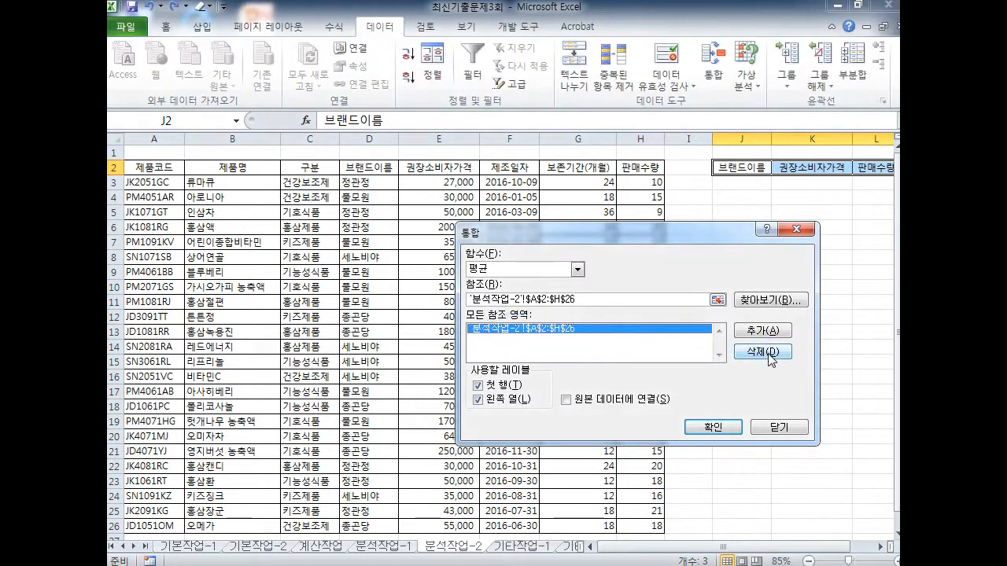
click(773, 353)
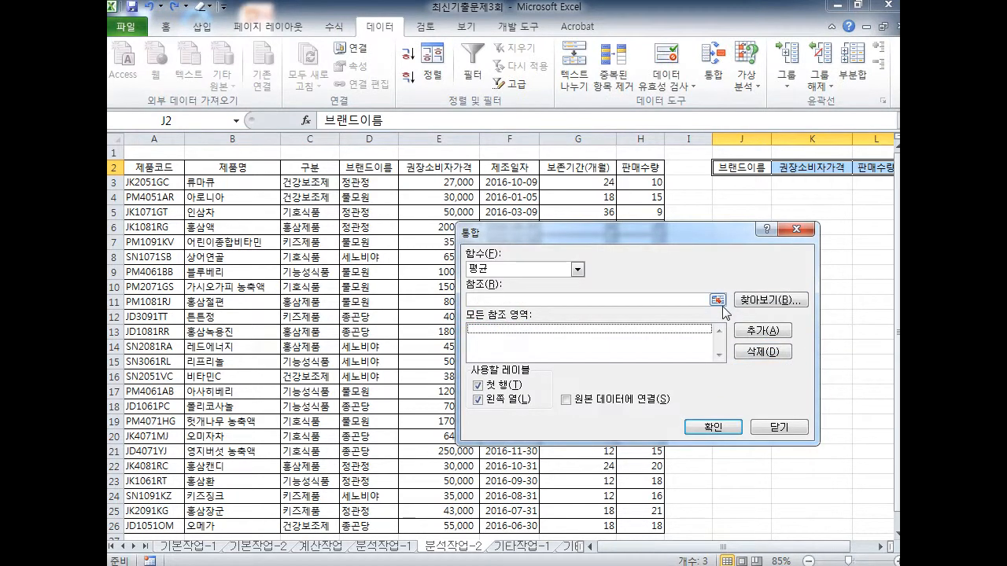
mouse_move(740, 162)
mouse_down()
mouse_move(743, 143)
mouse_move(442, 87)
mouse_move(381, 174)
mouse_move(387, 168)
mouse_up()
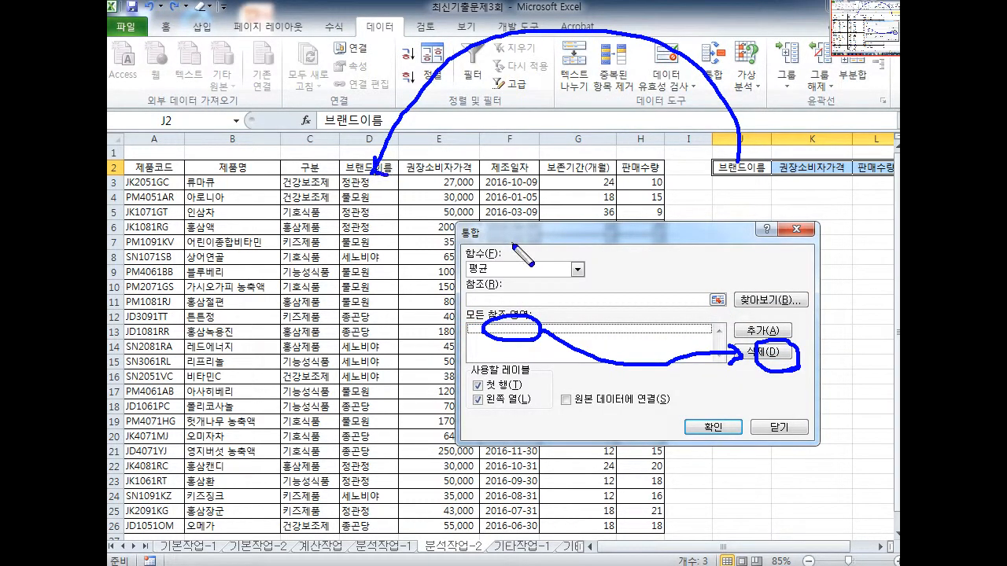
key(e)
drag(472, 289, 488, 292)
key(Escape)
Add $D$2:$H$26 to the All references list
click(487, 301)
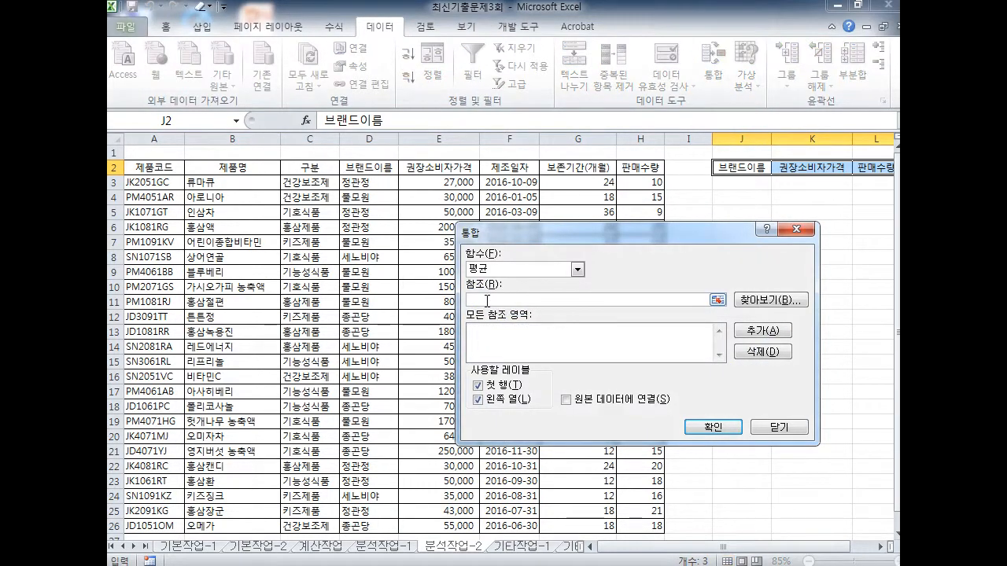
click(368, 167)
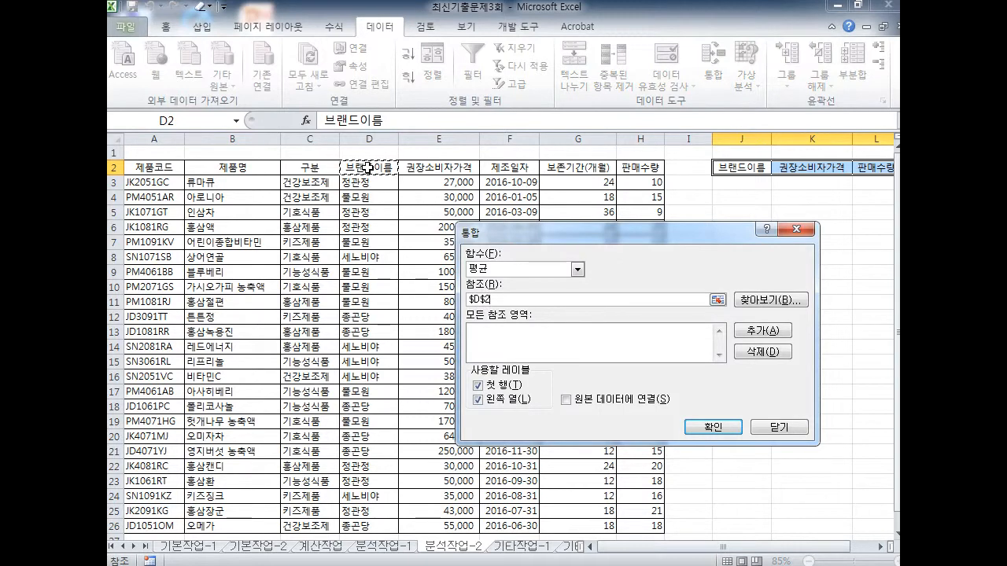
drag(369, 167, 623, 396)
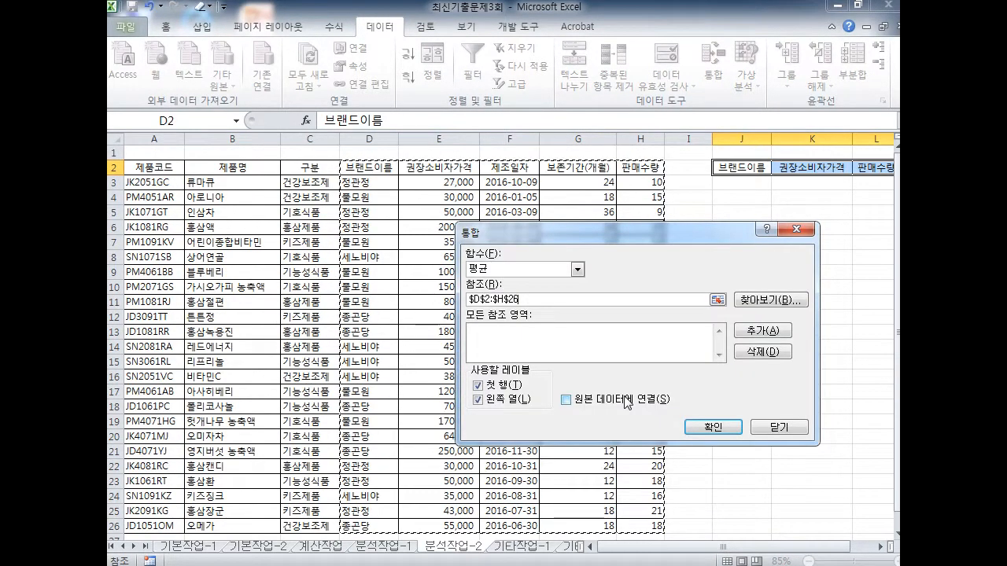
drag(573, 233, 415, 120)
drag(308, 194, 372, 191)
drag(612, 209, 606, 231)
drag(391, 189, 587, 225)
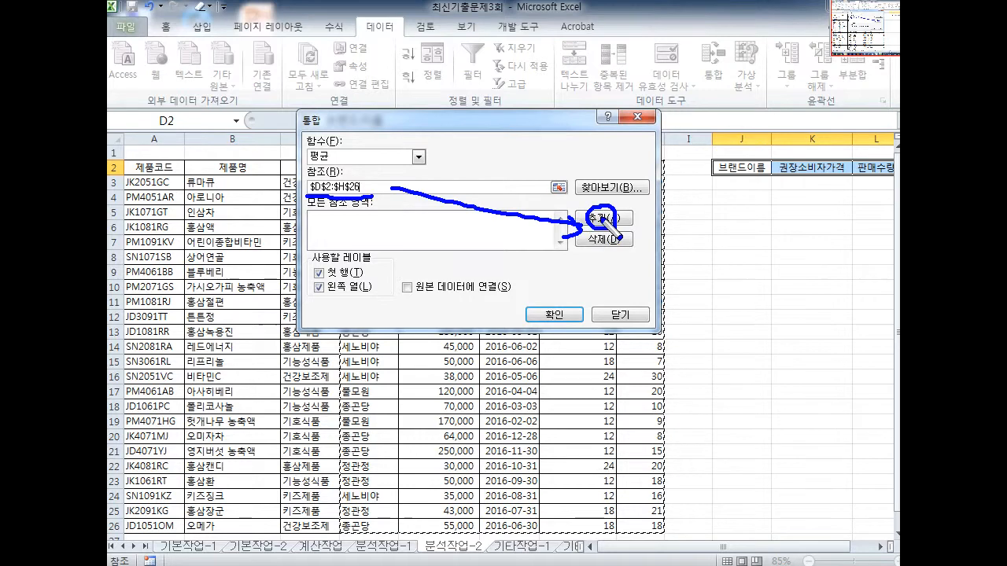
click(603, 218)
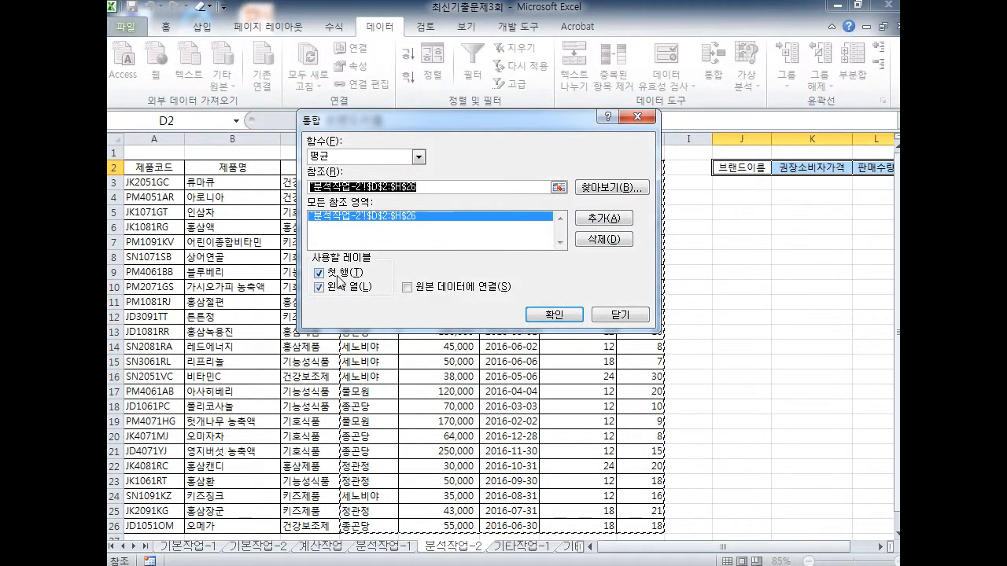
Consolidate with top row and left column labels, filling J3:L6 for 정관정, 풀모원, 세노비야, 종곤당
key(ctrl+2)
drag(722, 169, 897, 170)
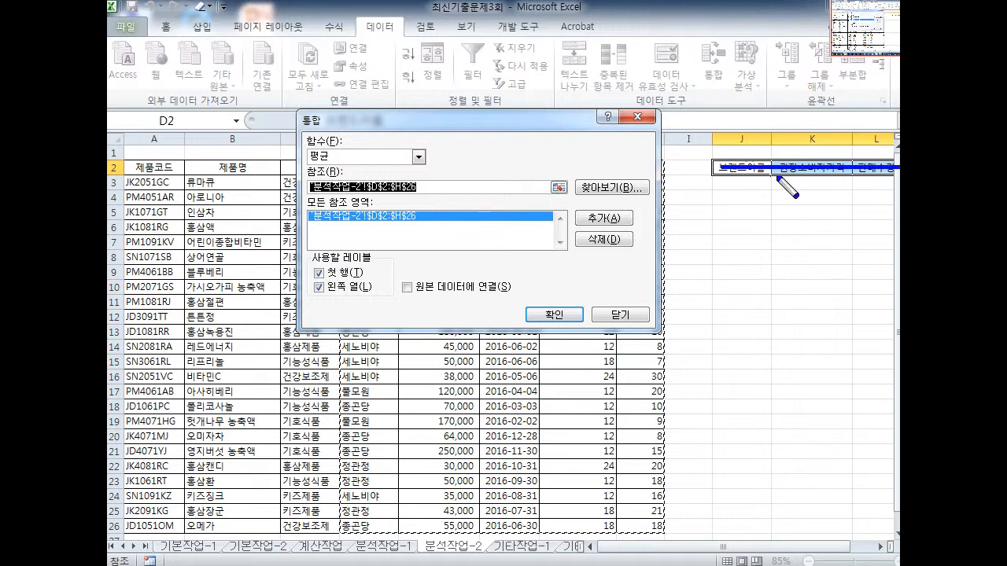
drag(721, 168, 722, 386)
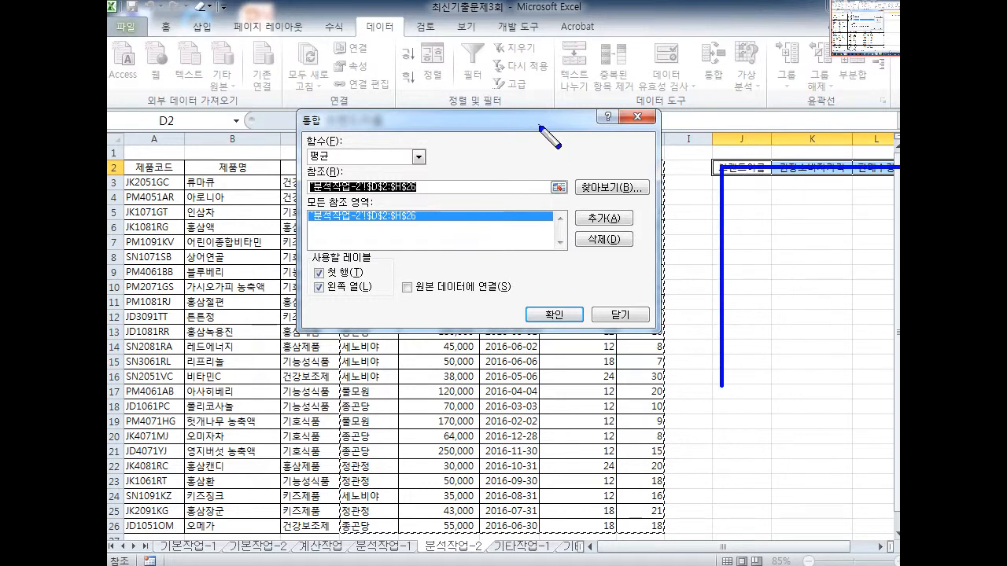
key(Escape)
drag(539, 126, 697, 329)
key(ctrl+2)
mouse_move(734, 167)
mouse_down()
mouse_move(613, 79)
mouse_move(386, 184)
mouse_move(408, 197)
mouse_up()
key(Escape)
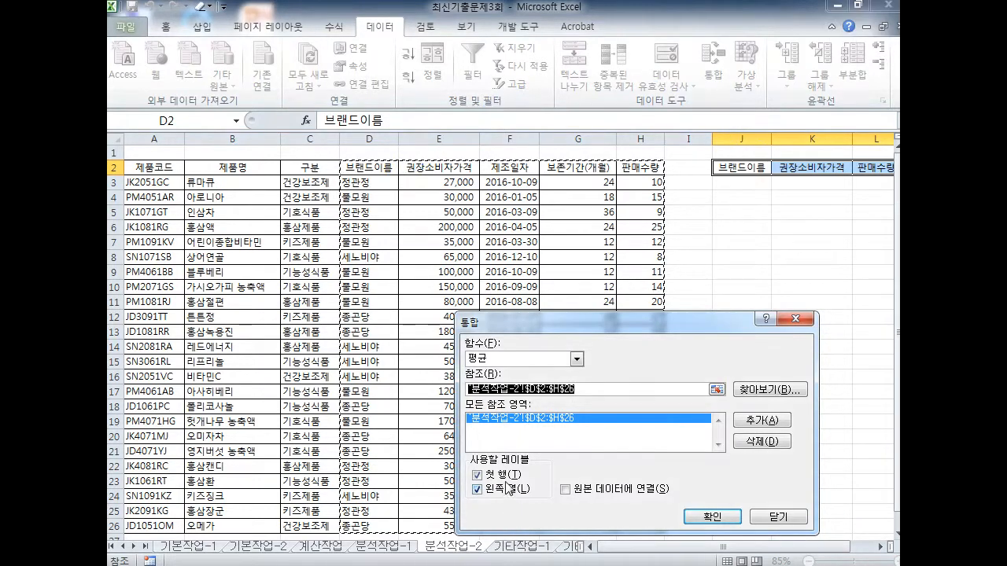
mouse_move(538, 322)
mouse_down()
mouse_move(476, 315)
mouse_move(472, 178)
mouse_up()
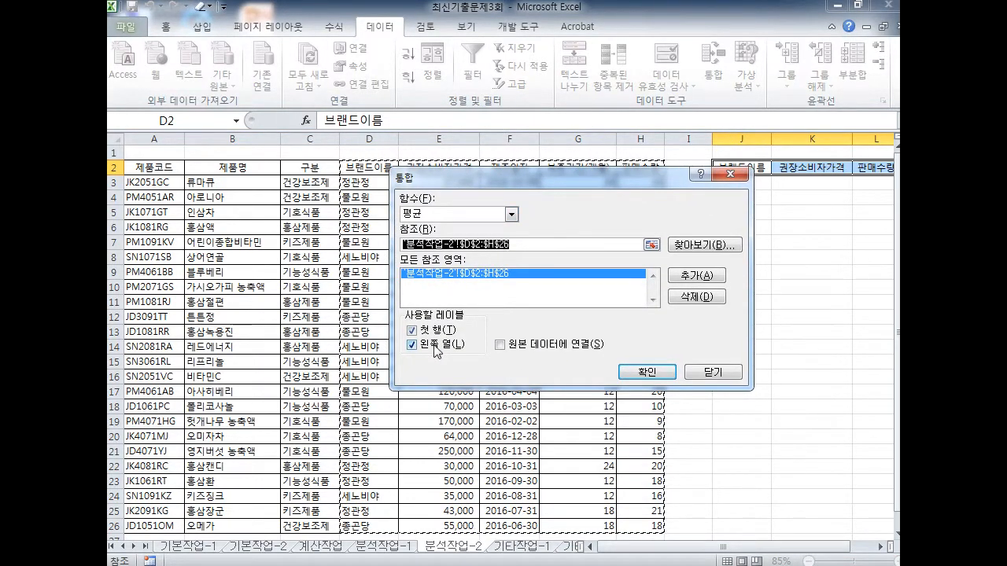
click(653, 371)
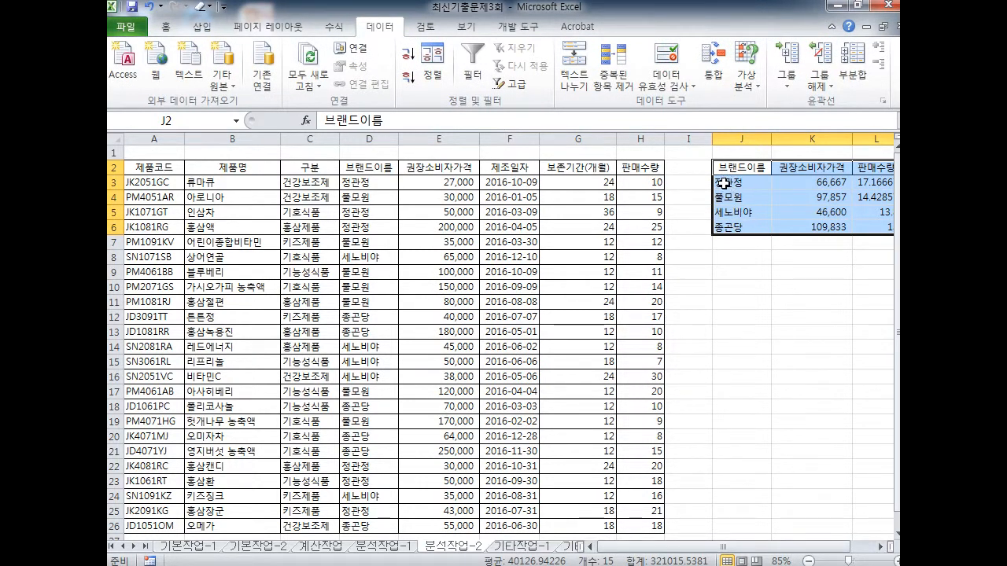
Clear the per-brand averages from J3:L6, keeping the J2:L2 headers
drag(339, 188, 373, 189)
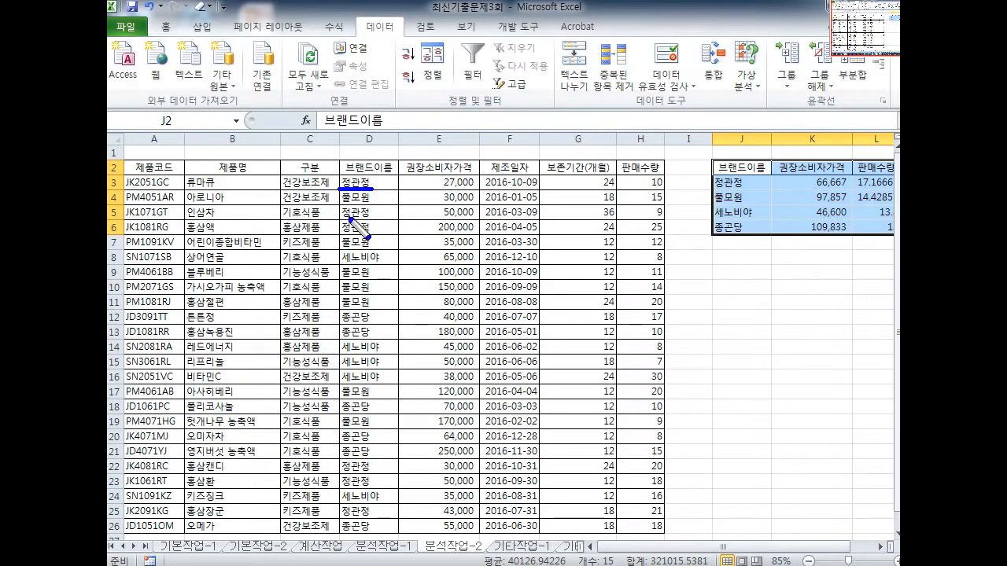
mouse_move(743, 187)
mouse_down()
mouse_move(712, 174)
mouse_move(737, 191)
mouse_up()
drag(341, 204, 385, 204)
drag(342, 245, 386, 245)
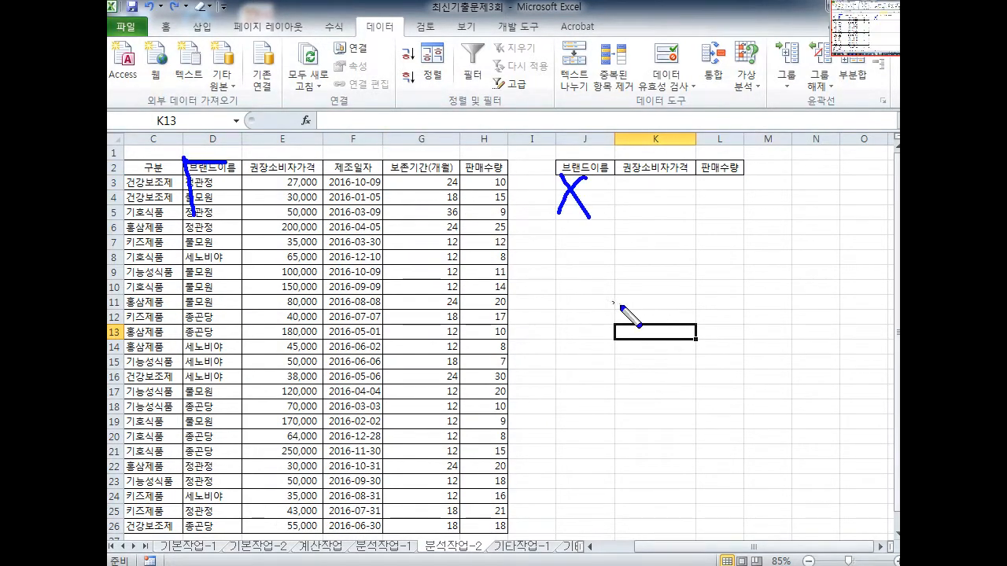
key(e)
drag(369, 331, 810, 331)
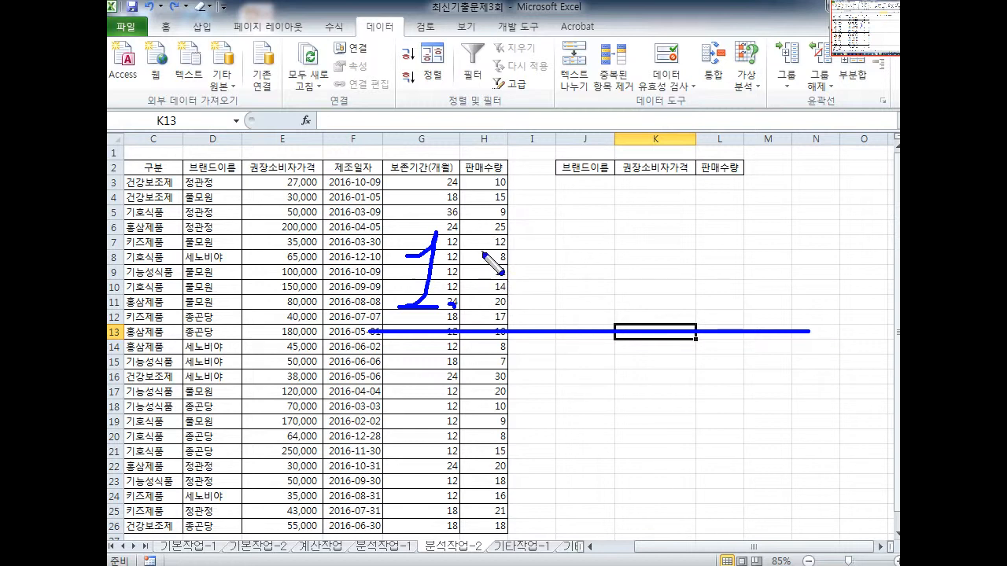
mouse_move(479, 248)
mouse_down()
mouse_move(497, 288)
mouse_move(542, 271)
mouse_move(574, 283)
mouse_move(586, 261)
mouse_move(601, 275)
mouse_move(611, 262)
mouse_move(617, 288)
mouse_up()
mouse_move(409, 371)
mouse_down()
mouse_move(412, 417)
mouse_move(431, 421)
mouse_up()
click(453, 421)
drag(511, 380, 527, 377)
mouse_move(527, 377)
mouse_down()
mouse_move(516, 406)
mouse_move(535, 404)
mouse_up()
mouse_move(541, 370)
mouse_down()
mouse_move(541, 411)
mouse_move(554, 391)
mouse_move(550, 429)
mouse_up()
drag(579, 378, 581, 396)
mouse_move(581, 379)
mouse_down()
mouse_move(602, 395)
mouse_move(591, 412)
mouse_up()
mouse_move(569, 415)
mouse_down()
mouse_move(612, 414)
mouse_move(577, 437)
mouse_up()
key(Escape)
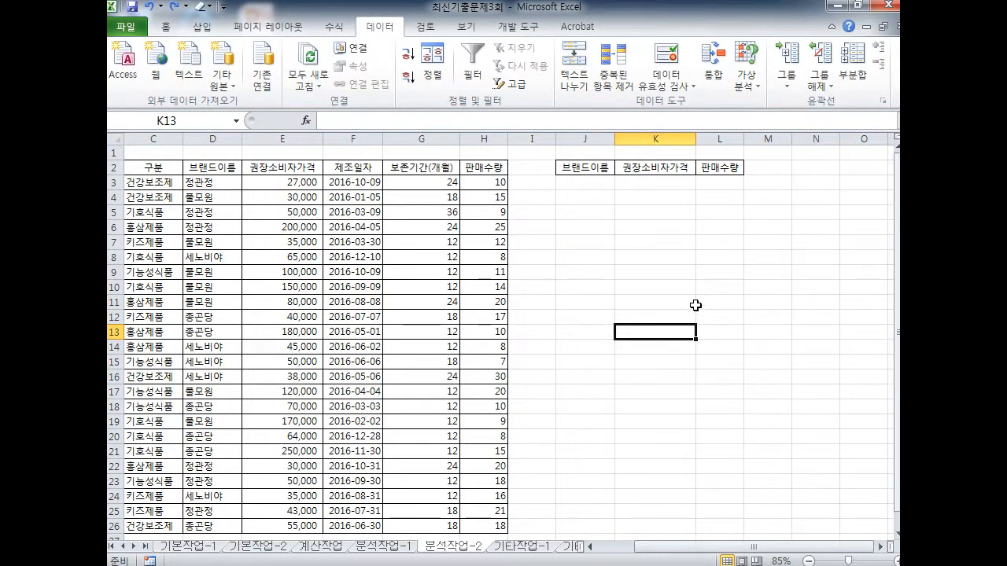
Select empty cell N13 and show the 개발 도구 (Developer) tab
click(835, 325)
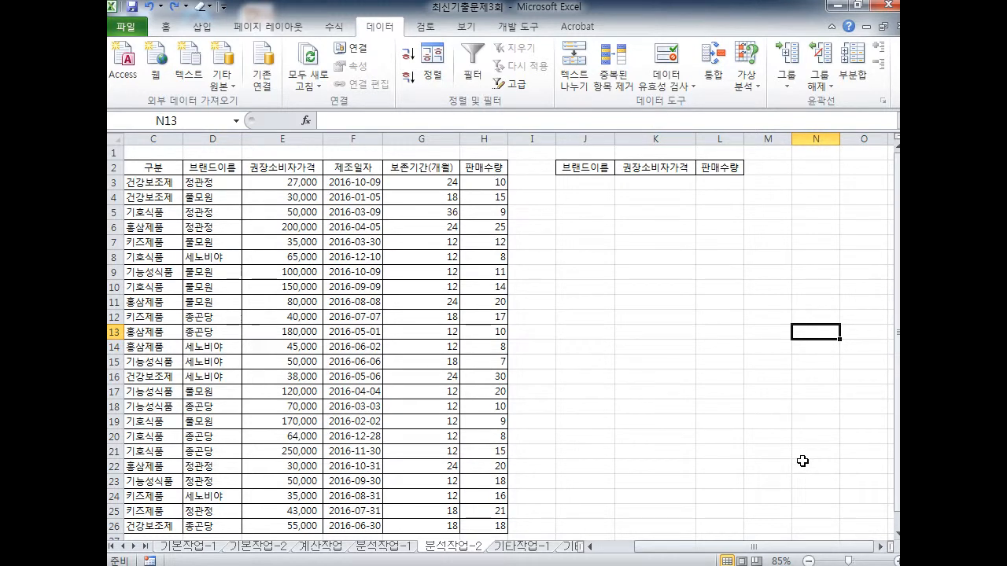
key(ctrl+2)
key(e)
mouse_move(535, 45)
mouse_down()
mouse_move(494, 17)
mouse_move(522, 66)
mouse_up()
key(Escape)
click(528, 33)
key(ctrl+2)
key(e)
mouse_move(823, 358)
mouse_down()
mouse_move(810, 336)
mouse_move(785, 334)
mouse_move(545, 81)
mouse_move(527, 41)
mouse_move(578, 71)
mouse_move(494, 13)
mouse_move(519, 35)
mouse_move(206, 118)
mouse_move(214, 114)
mouse_move(191, 110)
mouse_up()
mouse_move(230, 67)
mouse_down()
mouse_move(166, 55)
mouse_move(250, 33)
mouse_move(236, 61)
mouse_up()
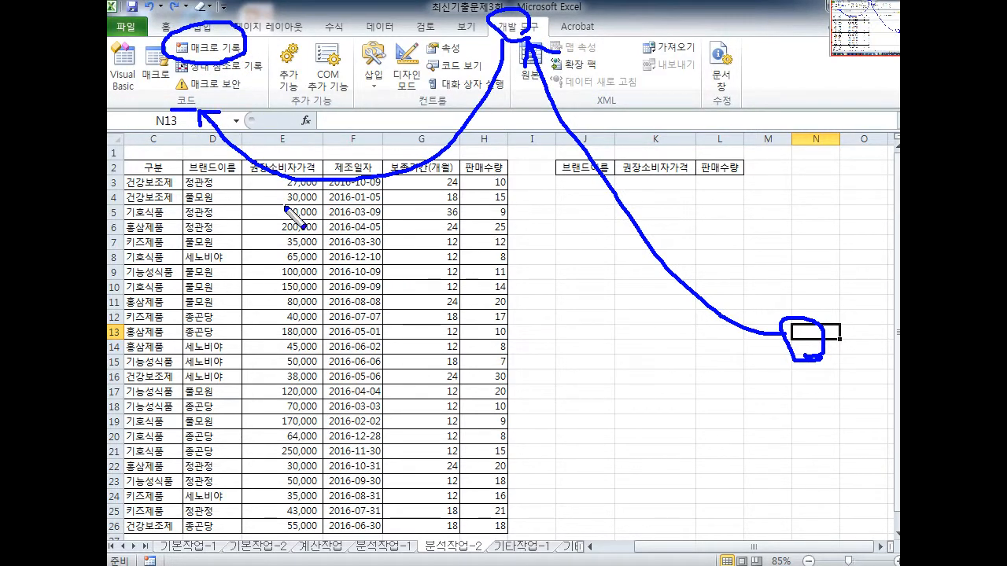
Begin recording a macro named 통합, stored in This Workbook
click(224, 51)
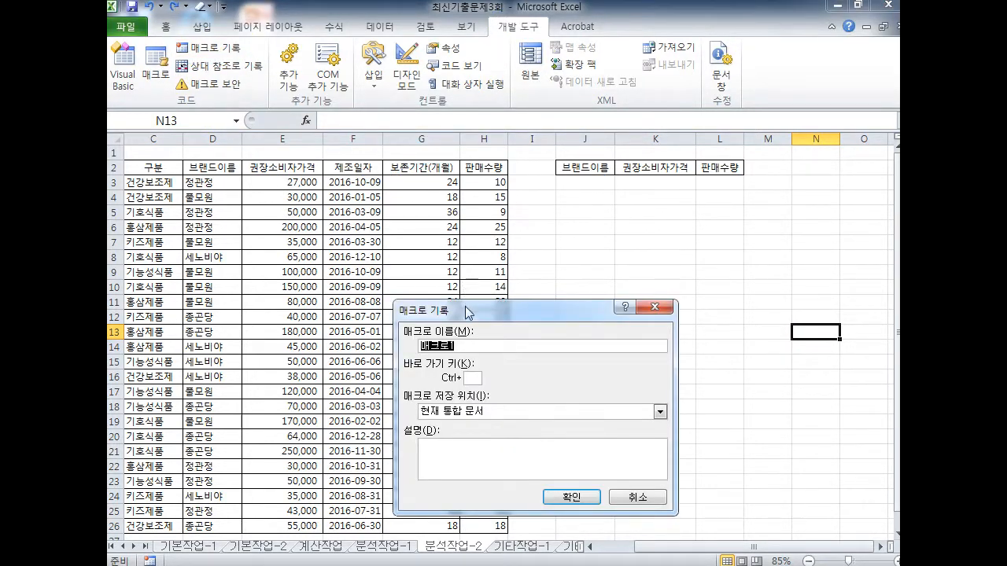
drag(465, 306, 427, 247)
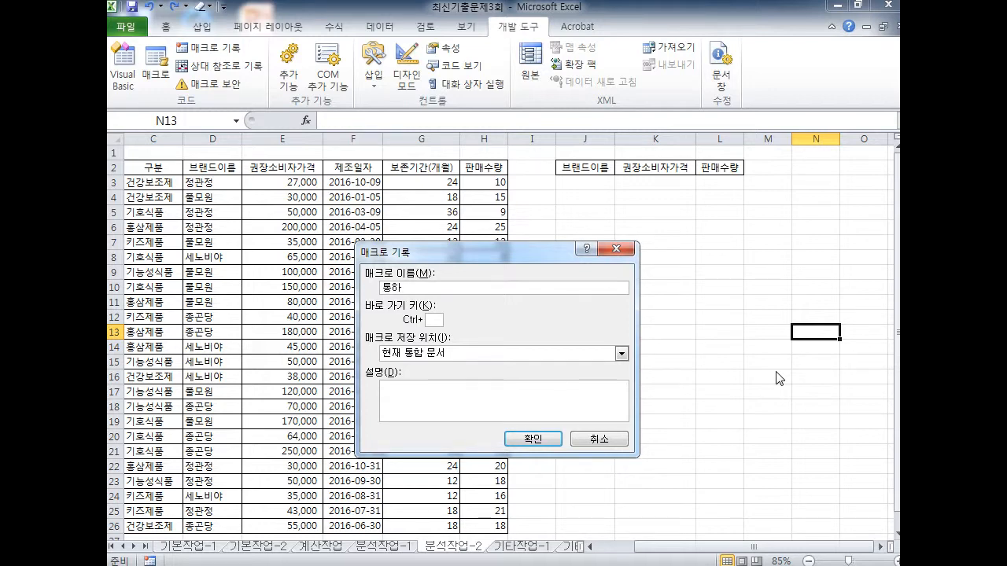
mouse_move(417, 310)
mouse_down()
mouse_move(460, 340)
mouse_move(420, 333)
mouse_up()
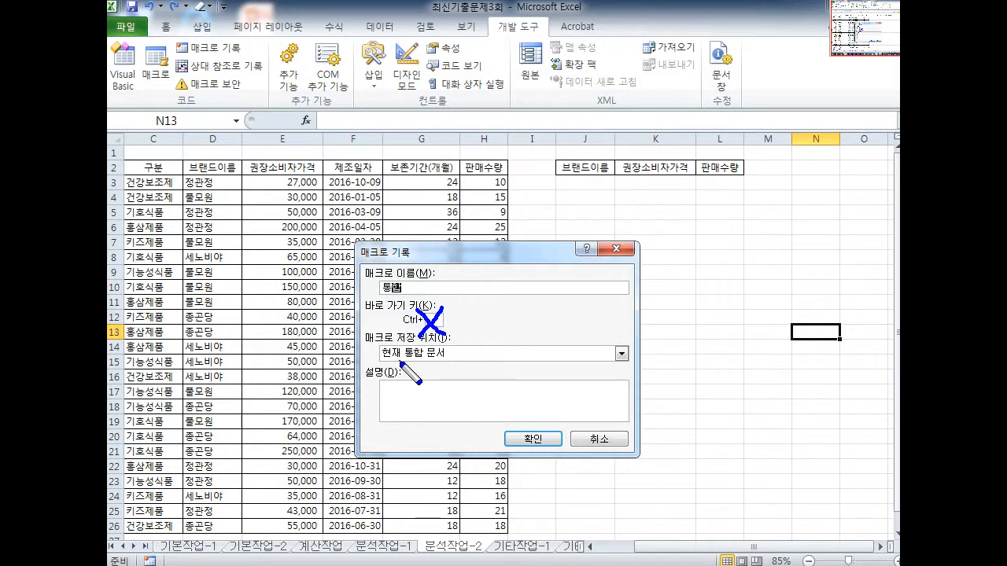
key(e)
mouse_move(399, 301)
mouse_down()
mouse_move(366, 265)
mouse_move(395, 301)
mouse_up()
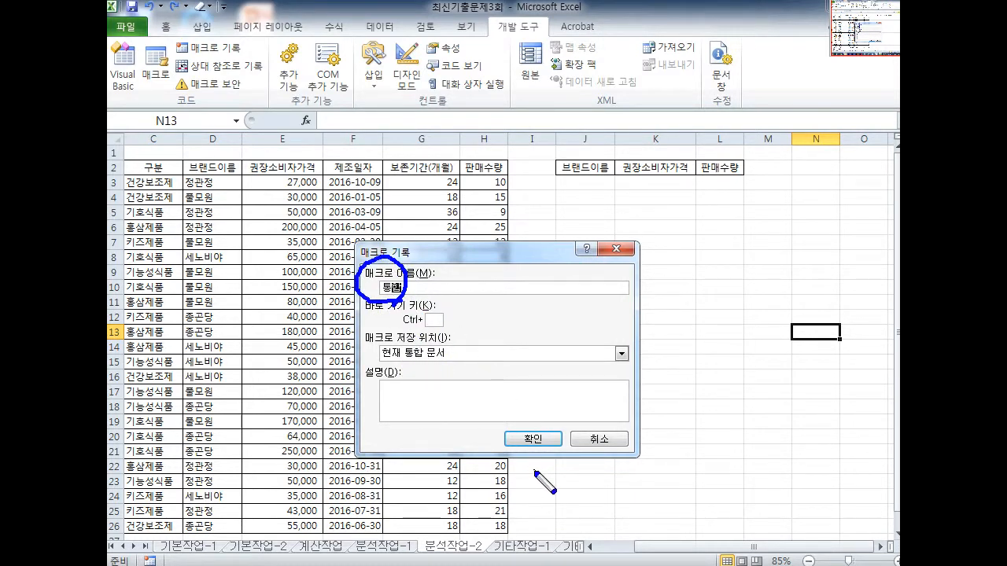
key(e)
mouse_move(548, 454)
mouse_down()
mouse_move(503, 458)
mouse_move(551, 468)
mouse_up()
key(Escape)
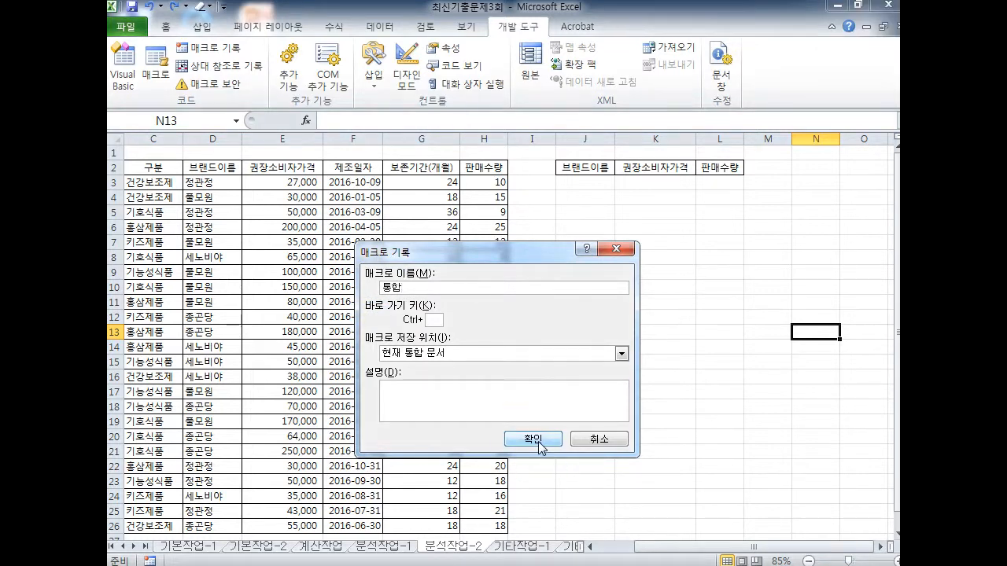
click(534, 441)
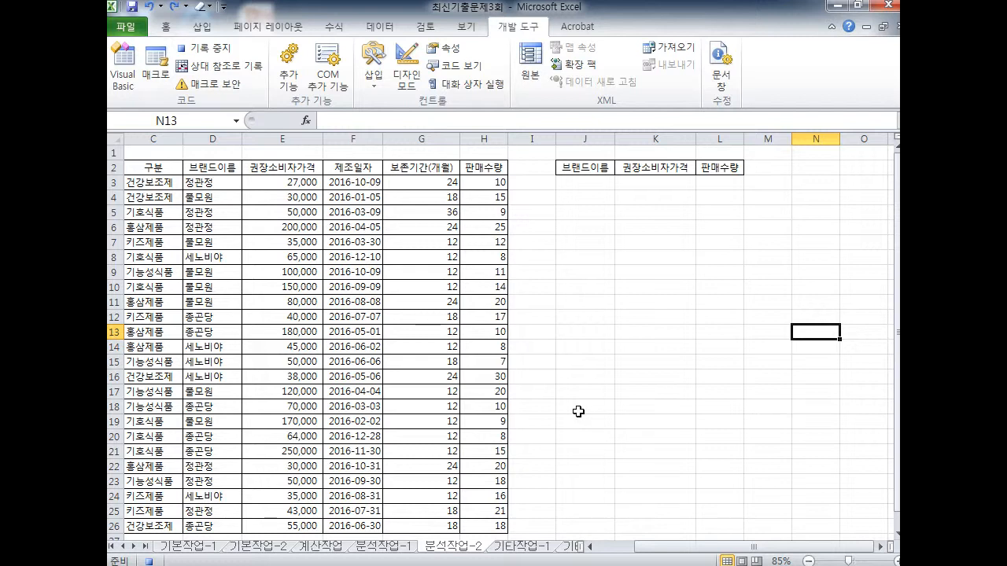
Select the J2:L2 header cells as the consolidation destination
drag(599, 168, 702, 170)
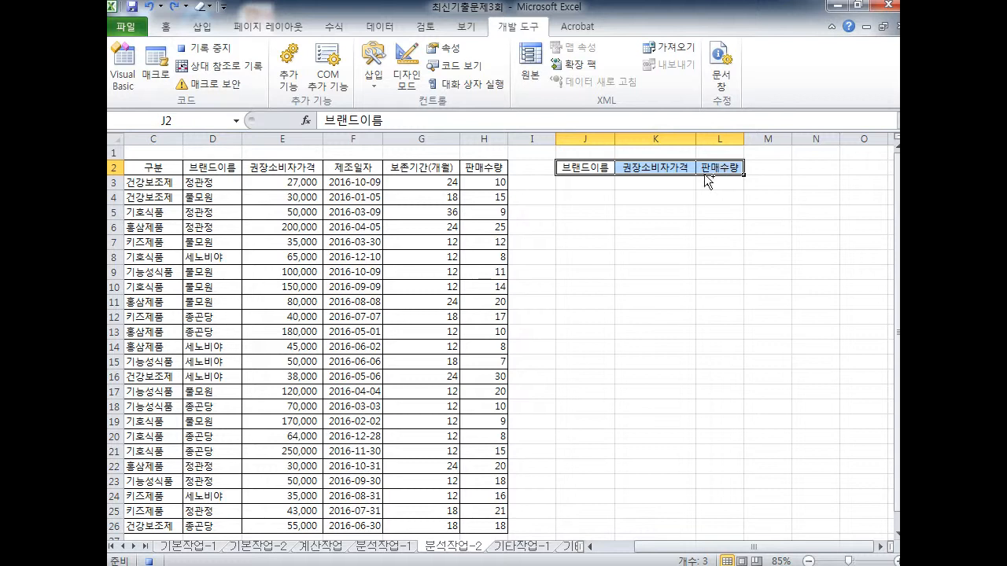
key(ctrl+2)
mouse_move(575, 168)
mouse_down()
mouse_move(718, 165)
mouse_move(706, 185)
mouse_up()
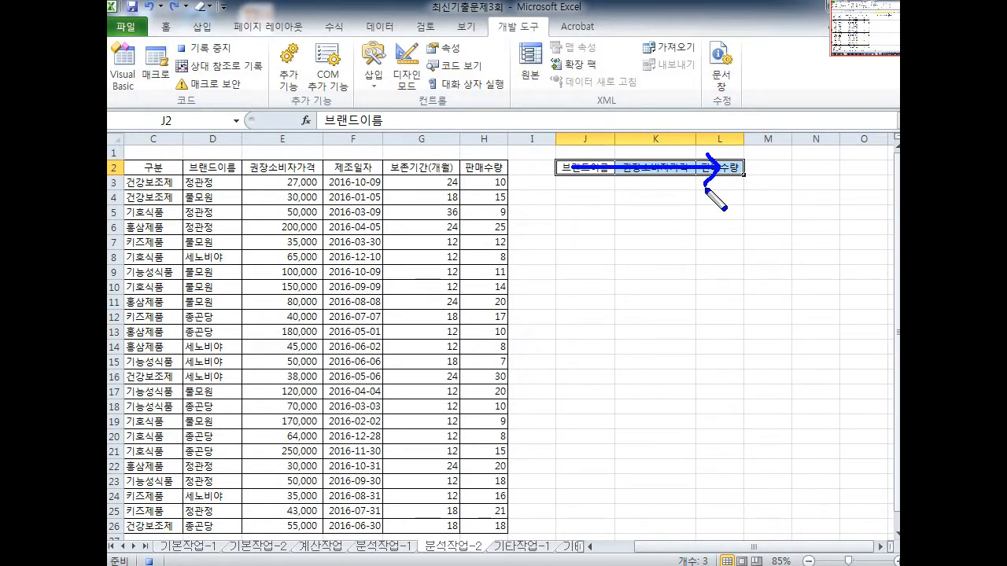
mouse_move(361, 24)
mouse_down()
mouse_move(397, 35)
mouse_move(393, 43)
mouse_up()
click(380, 26)
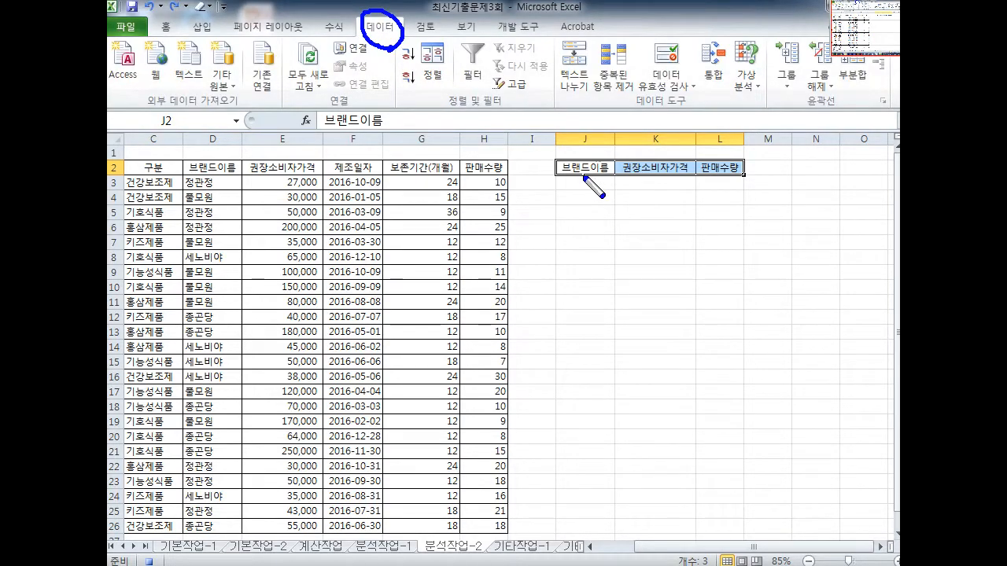
drag(577, 173, 380, 57)
drag(373, 73, 388, 70)
drag(395, 48, 630, 117)
drag(609, 114, 634, 140)
mouse_move(643, 114)
mouse_down()
mouse_move(681, 114)
mouse_move(703, 25)
mouse_move(722, 97)
mouse_up()
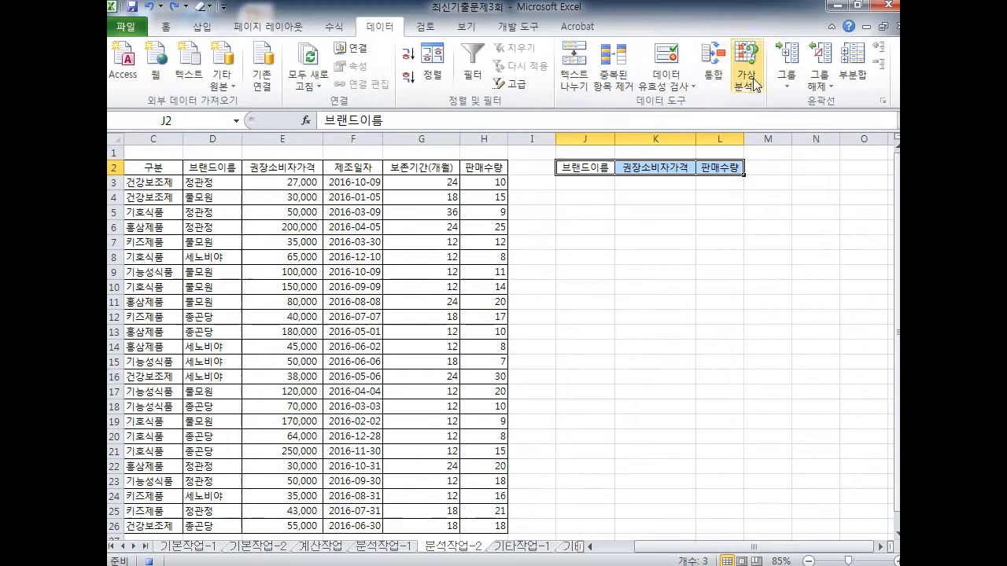
In Consolidate, keep Average (평균) and add the reference '분석작업-2'!$D$2:$H$26
click(751, 85)
drag(535, 236, 578, 225)
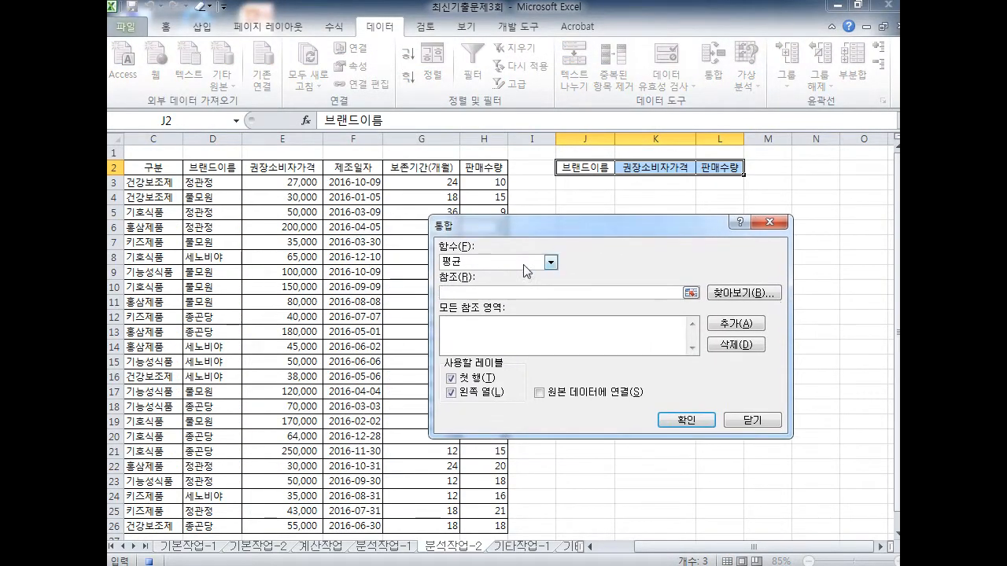
click(476, 268)
click(464, 264)
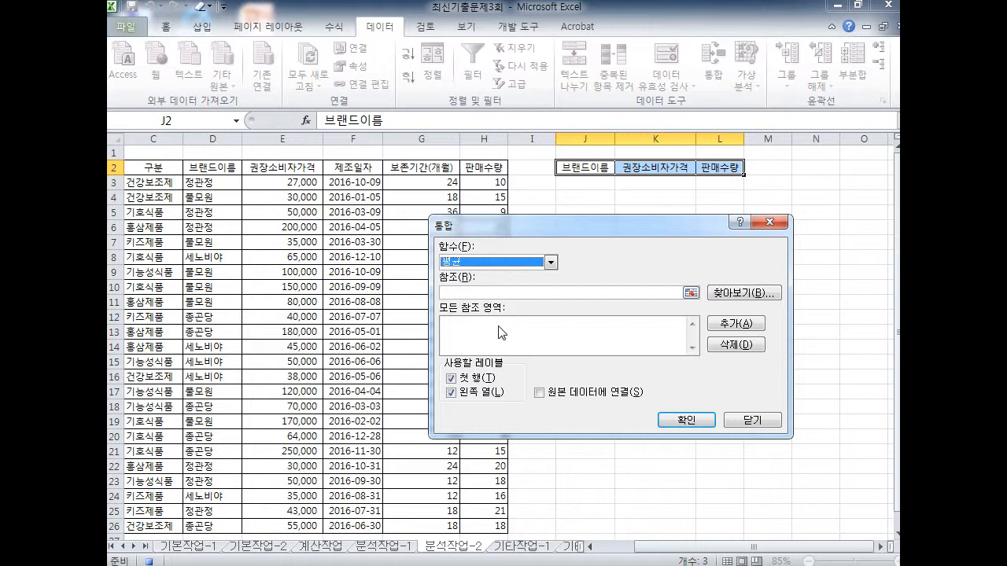
click(468, 294)
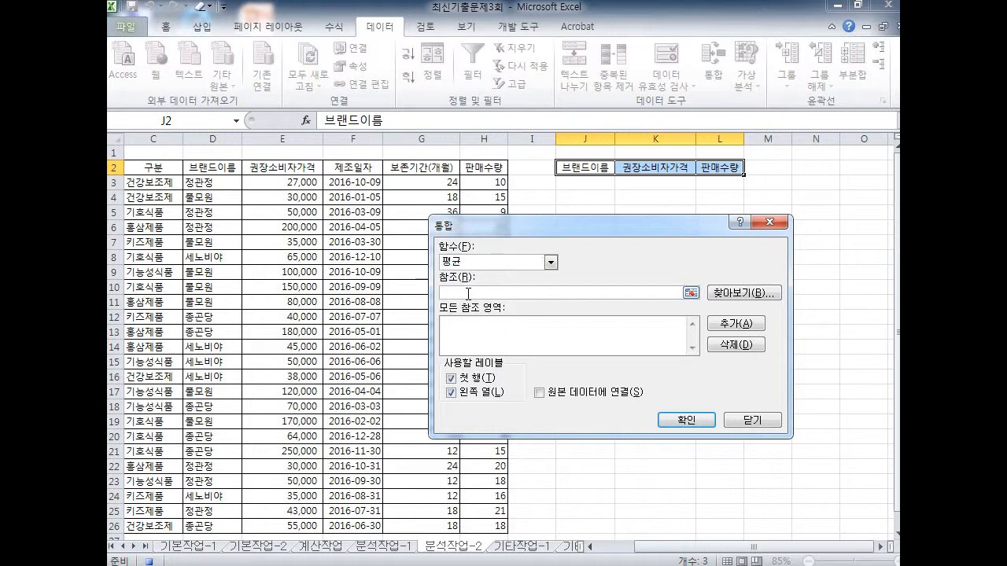
click(213, 166)
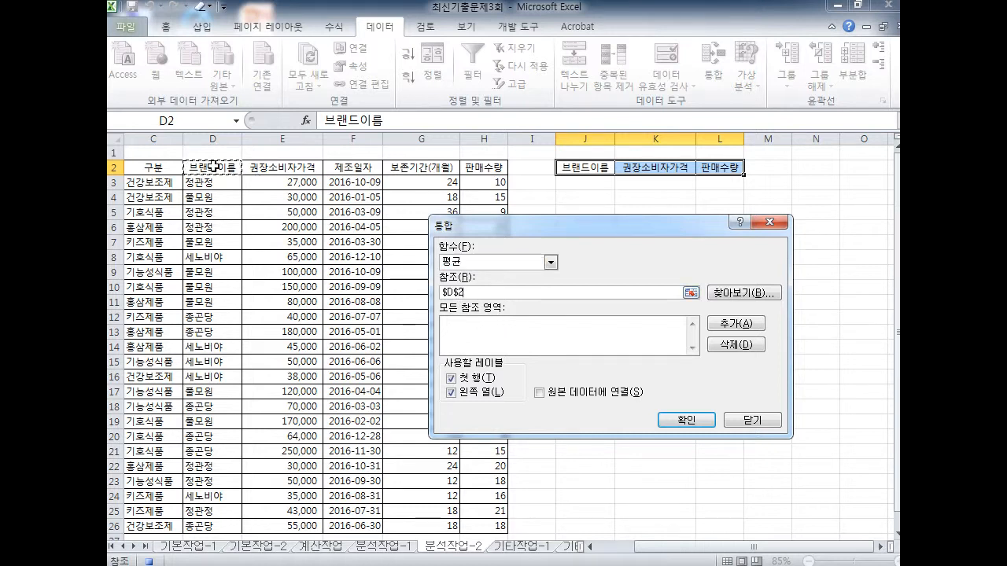
drag(213, 166, 303, 291)
mouse_move(458, 521)
mouse_down()
mouse_move(479, 507)
mouse_move(478, 483)
mouse_up()
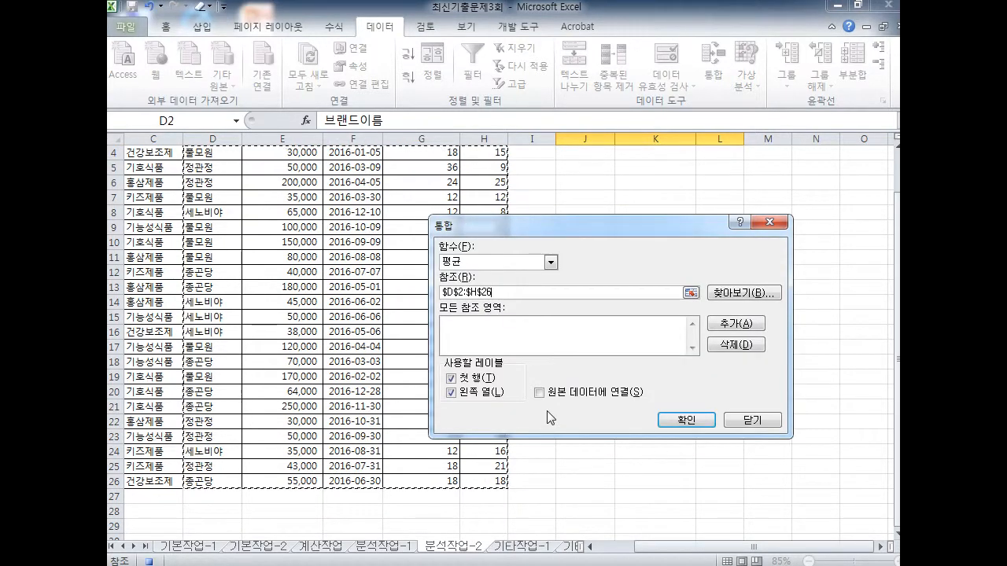
key(e)
mouse_move(743, 329)
mouse_down()
mouse_move(735, 306)
mouse_move(744, 332)
mouse_up()
key(Escape)
click(724, 328)
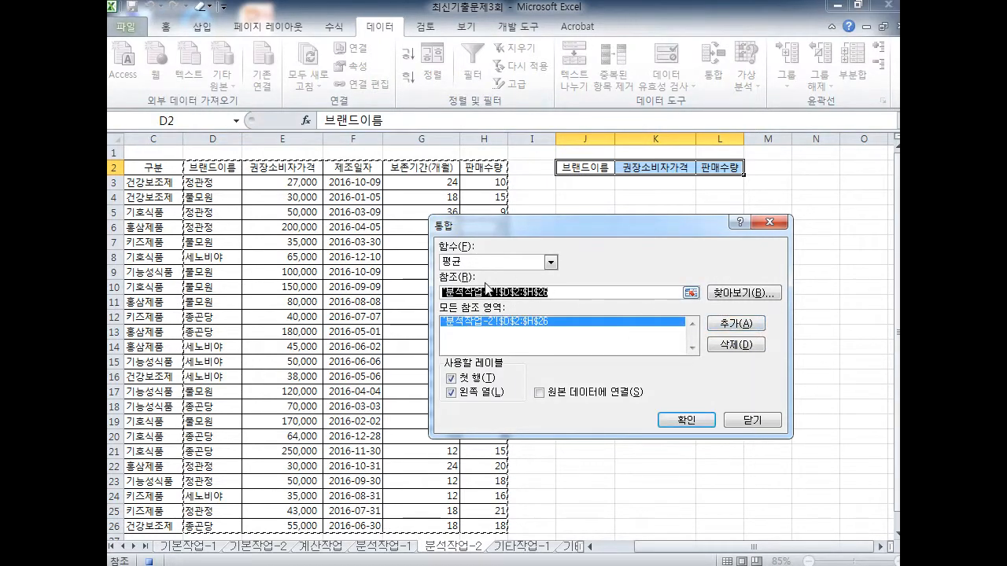
Tick Top row and Left column and run the consolidation into the brand table
key(ctrl+2)
key(e)
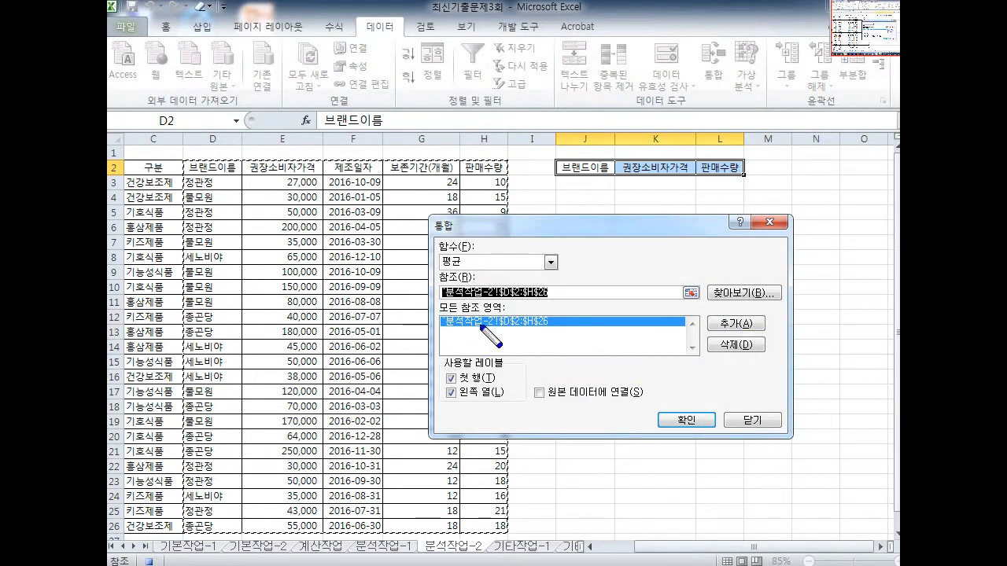
mouse_move(471, 411)
mouse_down()
mouse_move(446, 363)
mouse_move(464, 409)
mouse_up()
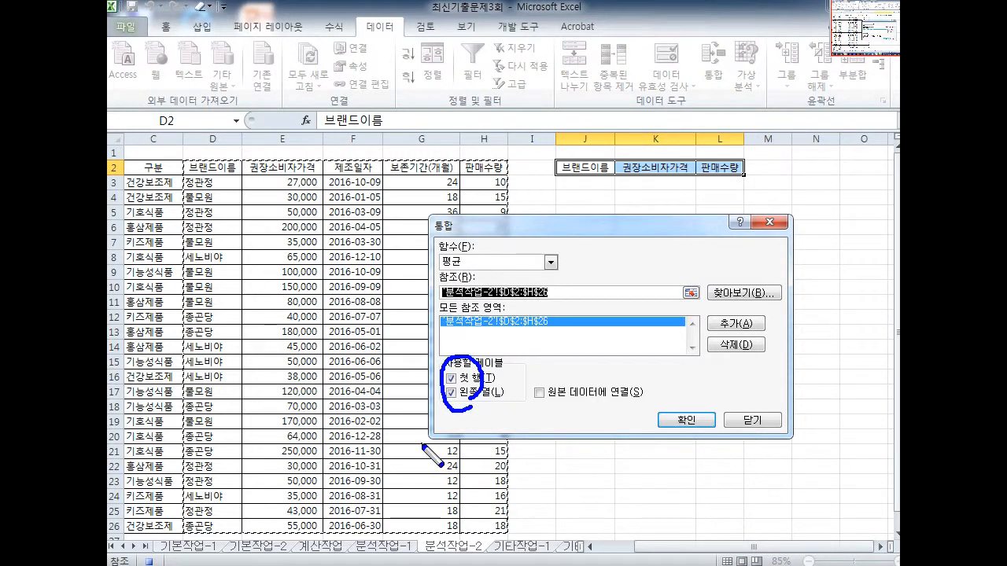
key(e)
mouse_move(699, 446)
mouse_down()
mouse_move(683, 383)
mouse_move(694, 442)
mouse_up()
key(Escape)
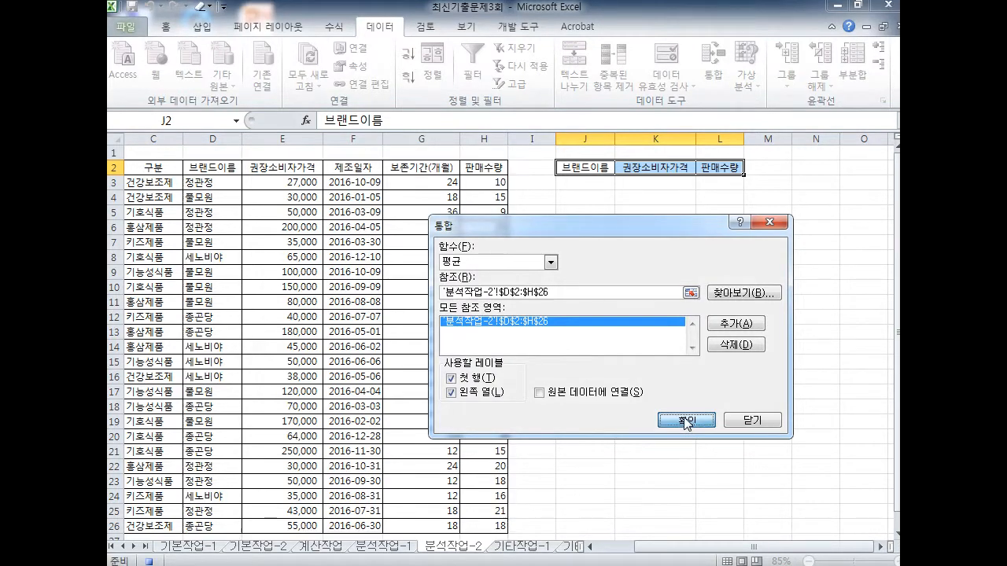
click(687, 422)
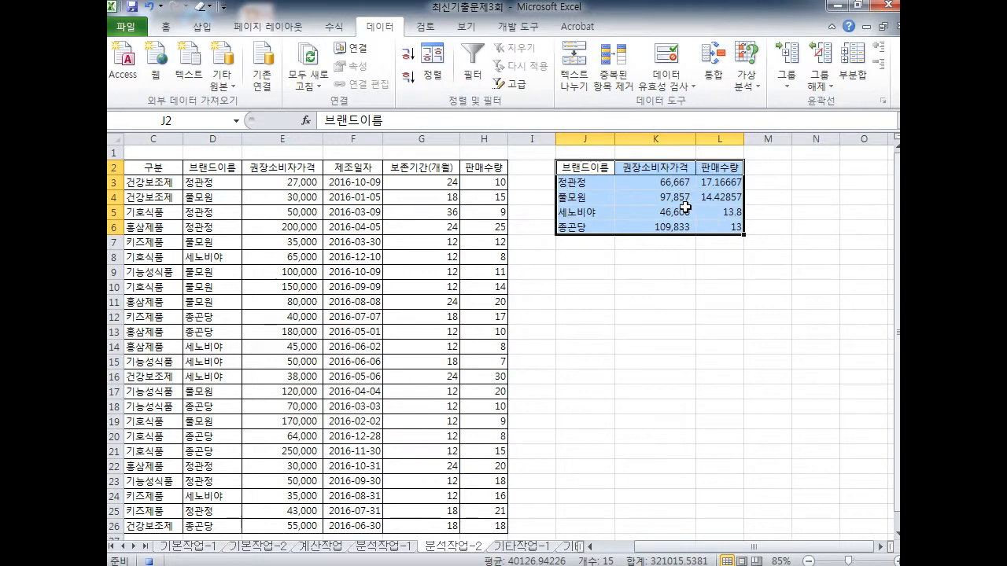
Stop the macro recording from the Developer tab
click(515, 39)
mouse_move(540, 49)
mouse_down()
mouse_move(542, 32)
mouse_move(524, 102)
mouse_move(208, 114)
mouse_move(224, 118)
mouse_move(222, 109)
mouse_up()
mouse_move(234, 65)
mouse_down()
mouse_move(240, 46)
mouse_move(224, 62)
mouse_up()
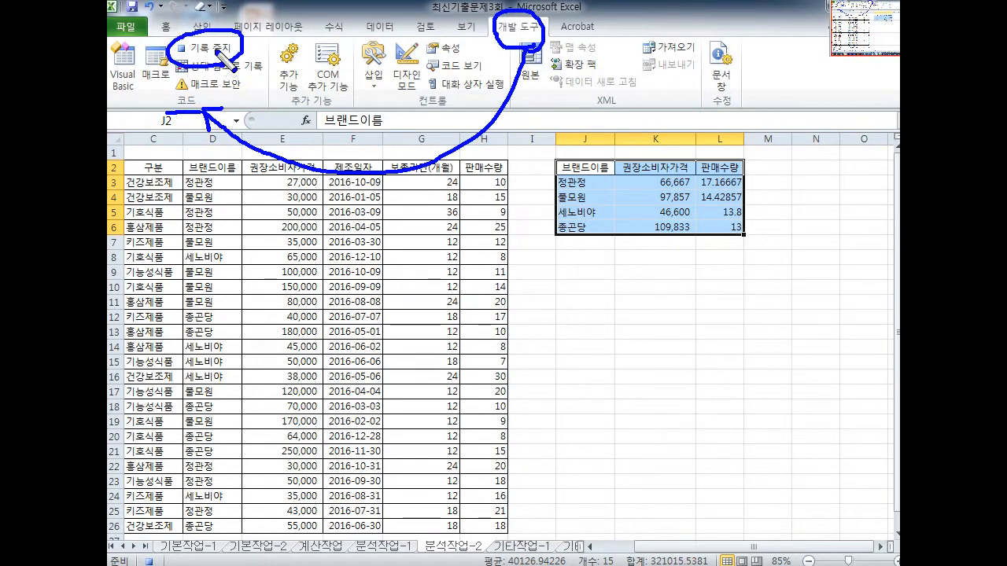
key(Escape)
click(200, 48)
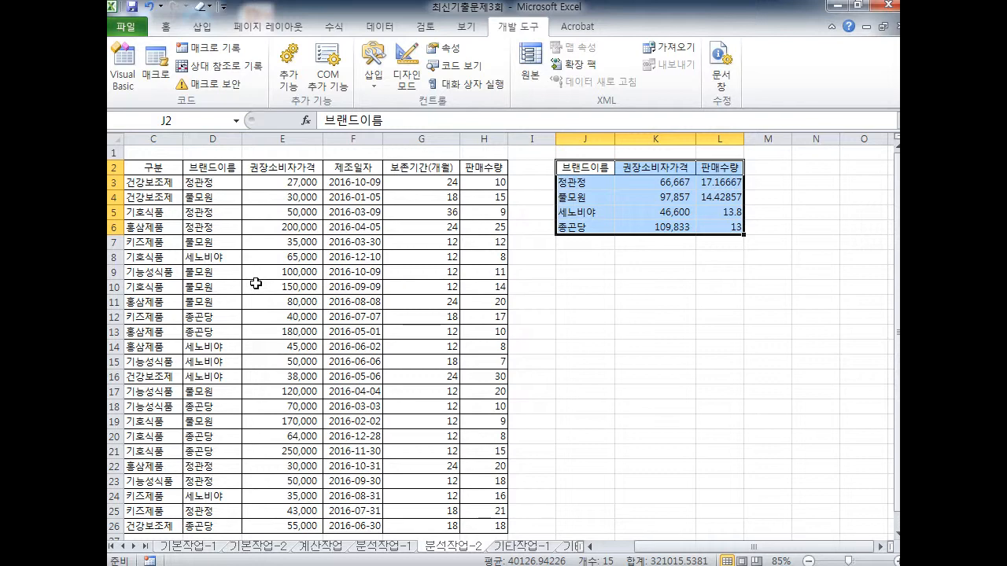
Move off the brand table to cell J15
click(583, 363)
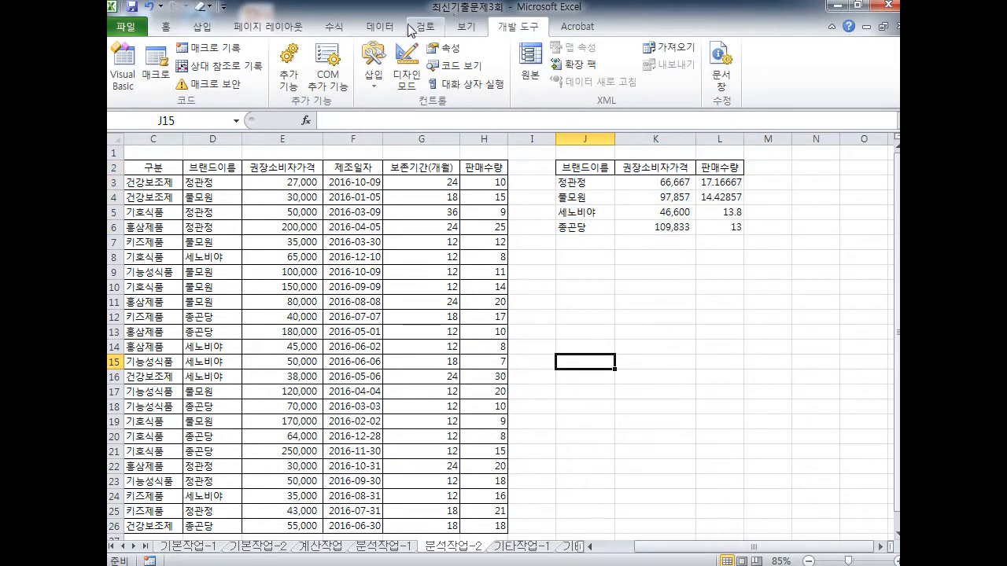
key(e)
mouse_move(524, 42)
mouse_down()
mouse_move(485, 40)
mouse_move(544, 23)
mouse_move(516, 40)
mouse_up()
mouse_move(641, 58)
mouse_down()
mouse_move(654, 88)
mouse_move(555, 162)
mouse_move(579, 165)
mouse_up()
drag(521, 148, 573, 147)
mouse_move(467, 125)
mouse_down()
mouse_move(429, 63)
mouse_move(485, 110)
mouse_move(462, 124)
mouse_up()
mouse_move(533, 154)
mouse_down()
mouse_move(447, 168)
mouse_move(482, 156)
mouse_up()
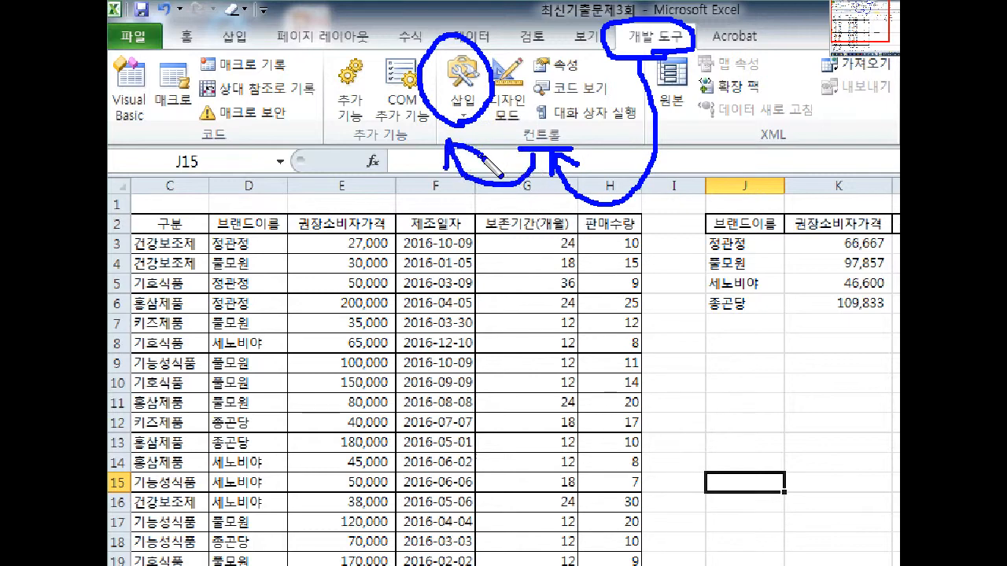
Draw a Form Controls button across columns J and K below the brand table
click(469, 109)
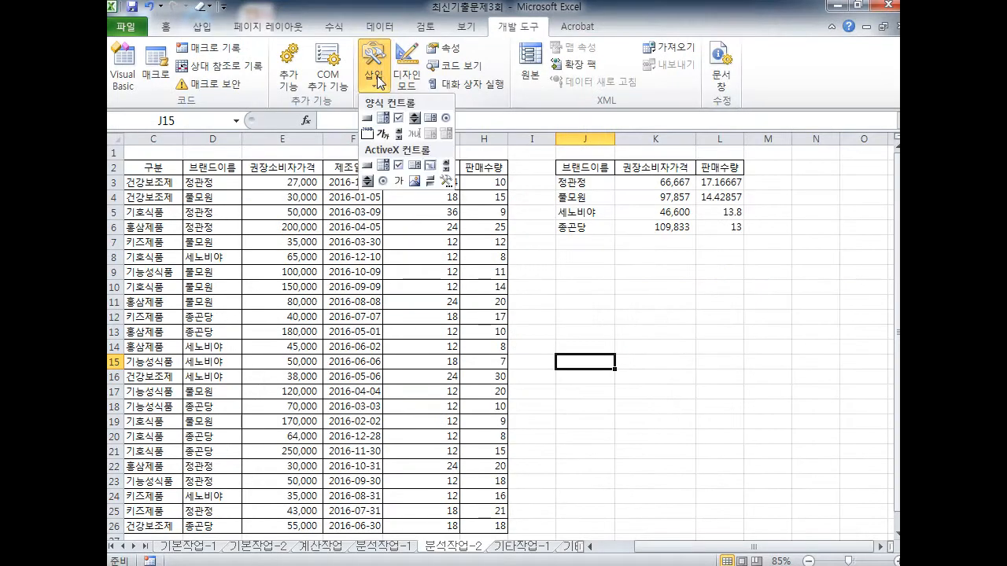
click(366, 119)
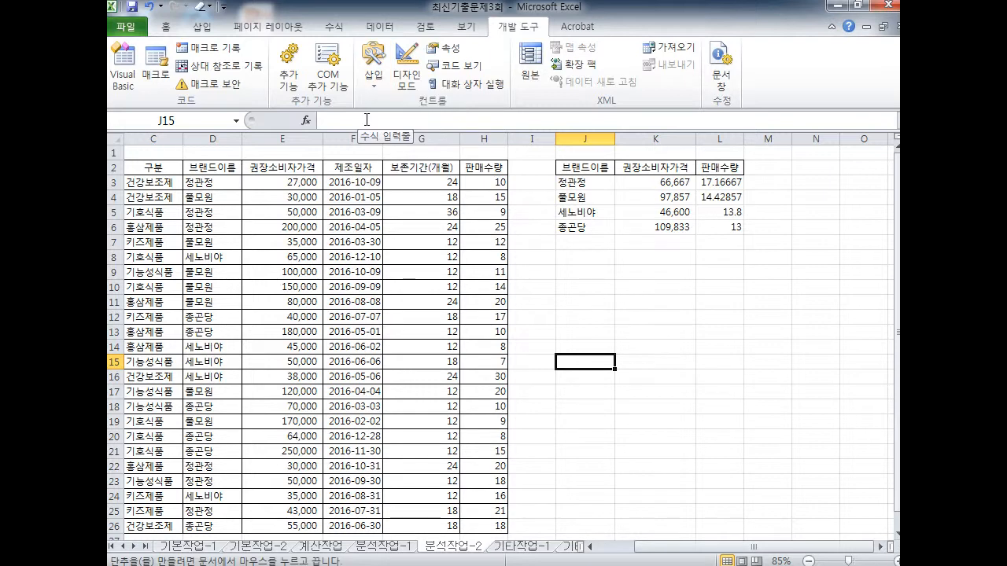
drag(555, 280, 599, 293)
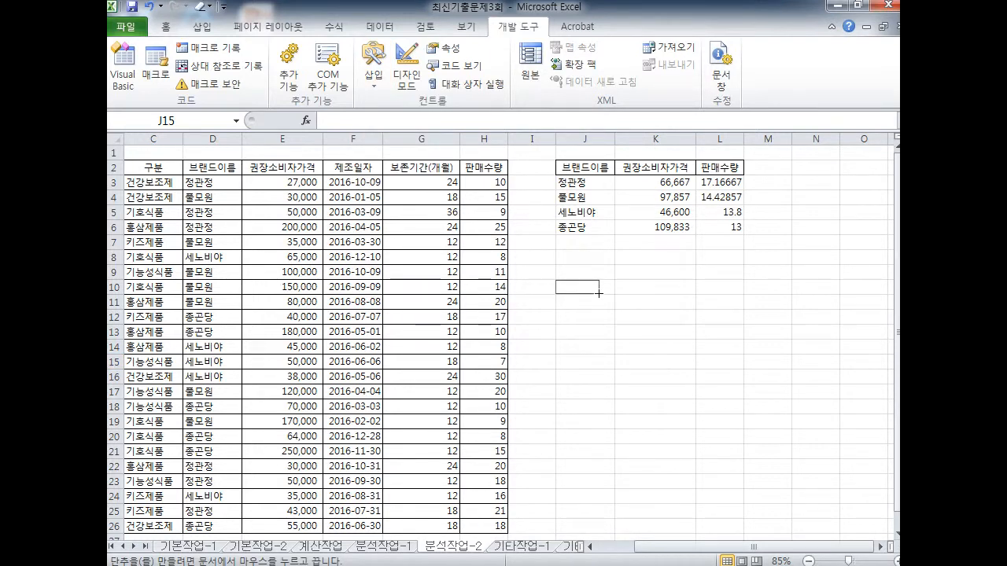
mouse_move(599, 294)
mouse_down()
mouse_move(619, 306)
mouse_move(670, 302)
mouse_up()
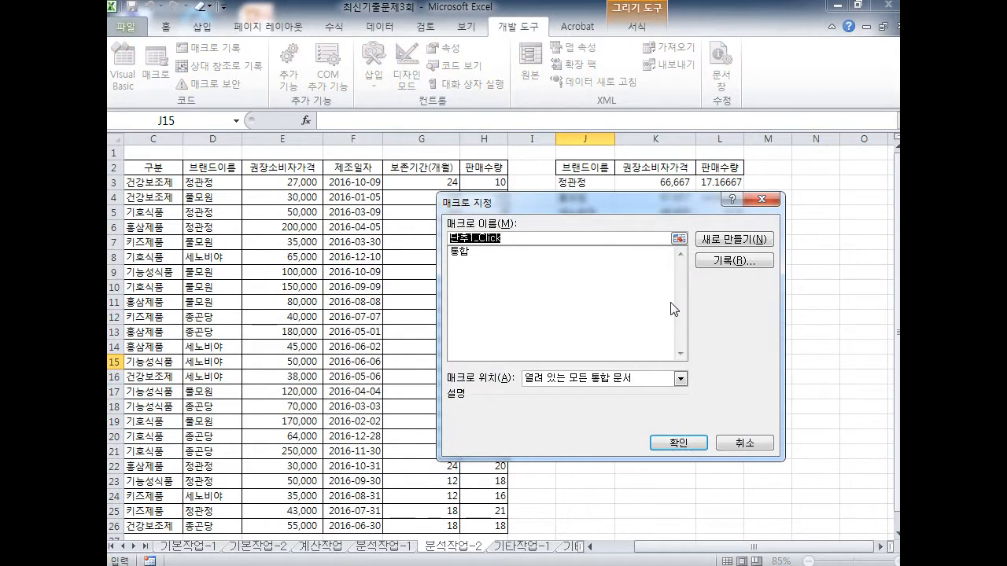
Assign the 통합 macro to the new button
drag(570, 203, 342, 178)
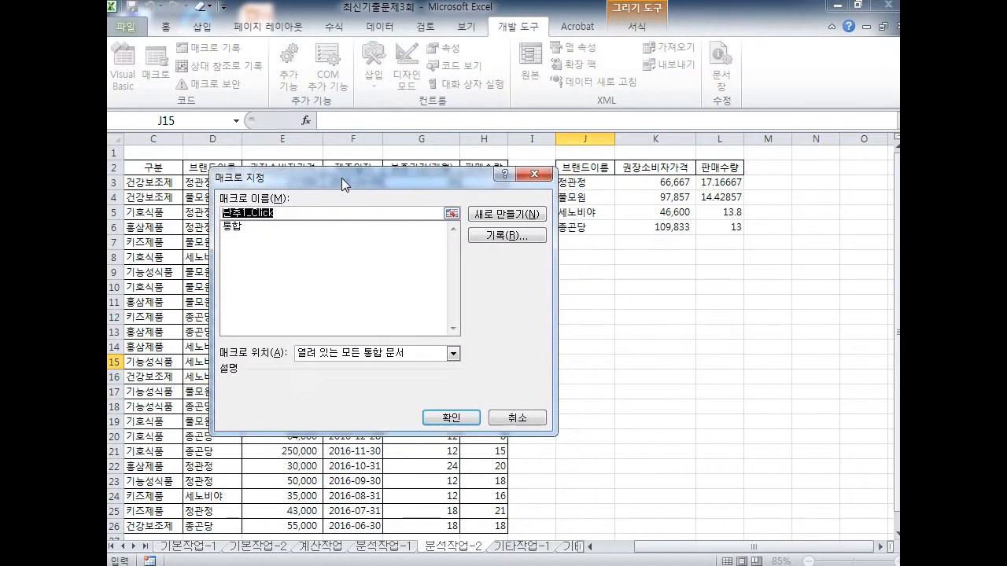
click(237, 228)
mouse_move(254, 248)
mouse_down()
mouse_move(412, 343)
mouse_move(428, 392)
mouse_move(434, 377)
mouse_up()
mouse_move(476, 456)
mouse_down()
mouse_move(433, 415)
mouse_move(476, 464)
mouse_move(481, 454)
mouse_up()
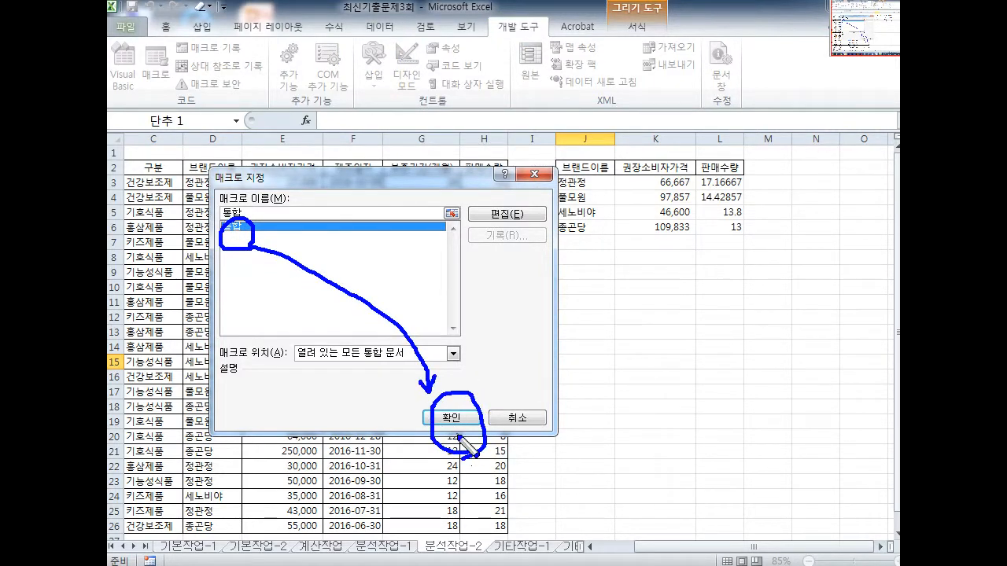
click(452, 418)
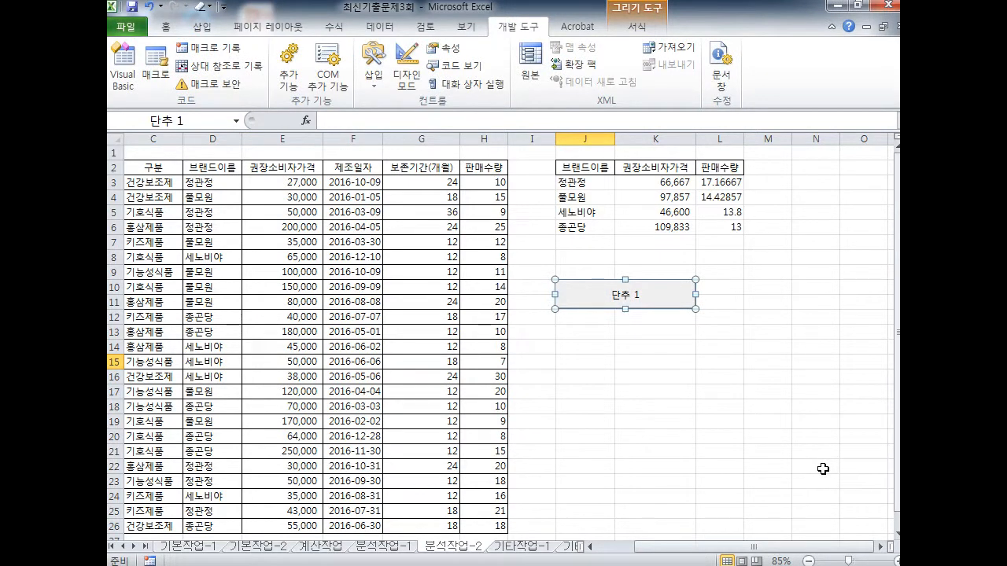
Retype the button caption as 통합 실행
text(ㅌ)
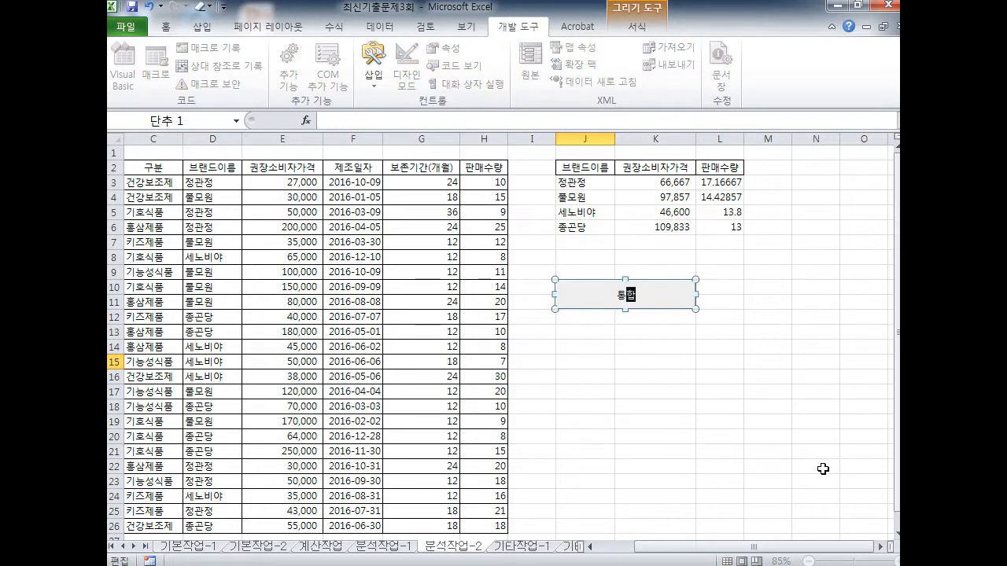
text(합 실행)
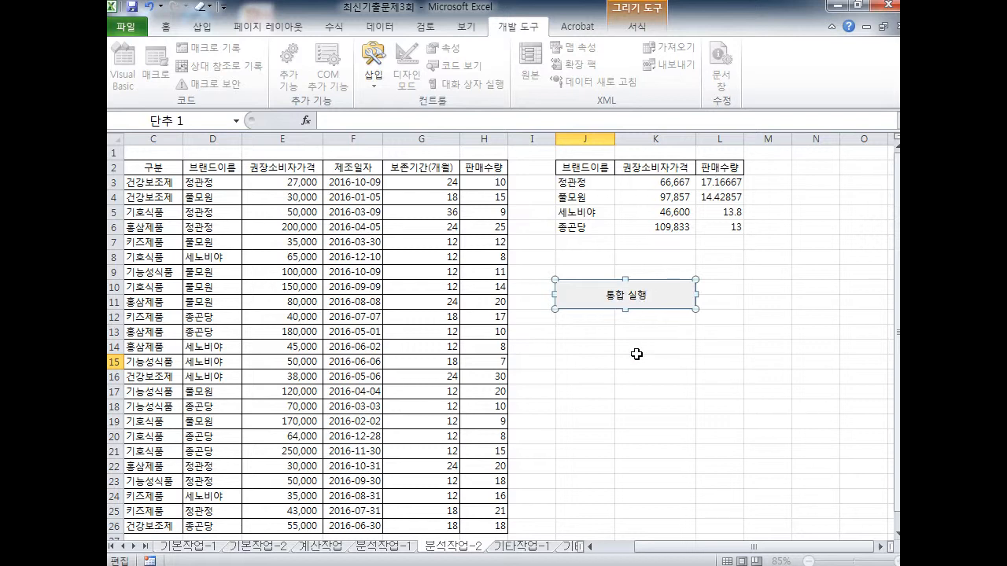
Clear the brand averages in J3:L6 and run 통합 실행 to refill them
click(820, 332)
drag(576, 187, 738, 228)
click(804, 243)
drag(583, 162, 720, 167)
drag(570, 183, 762, 249)
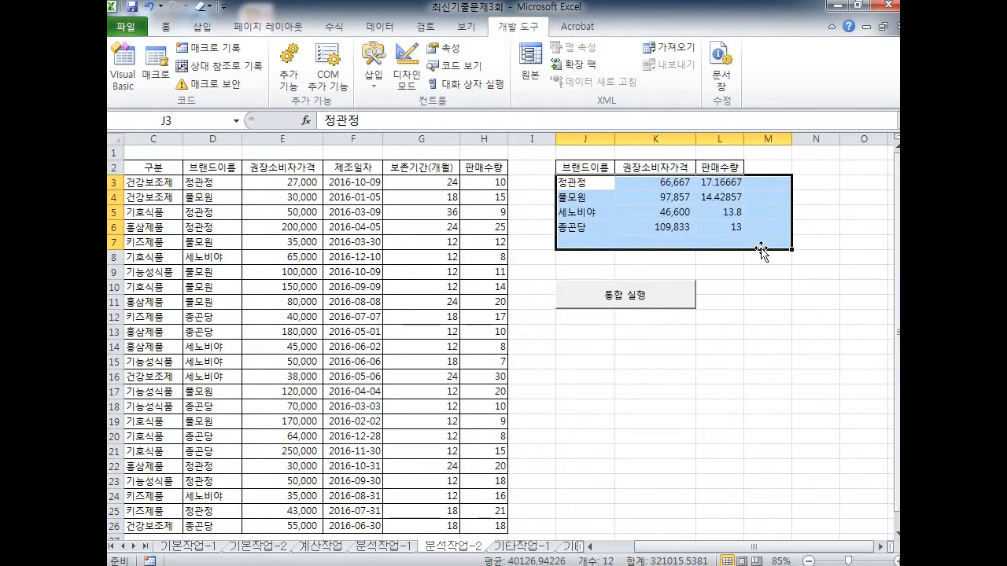
key(Delete)
click(842, 344)
click(715, 450)
click(582, 435)
click(840, 436)
click(650, 306)
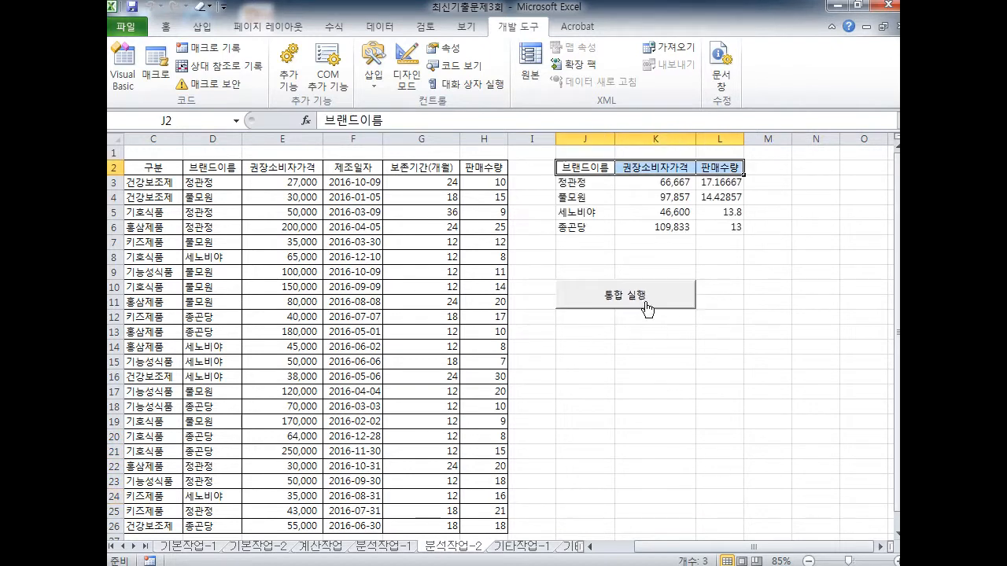
Clear the results again, rerun 통합 실행, and select J3:L6
drag(567, 183, 742, 255)
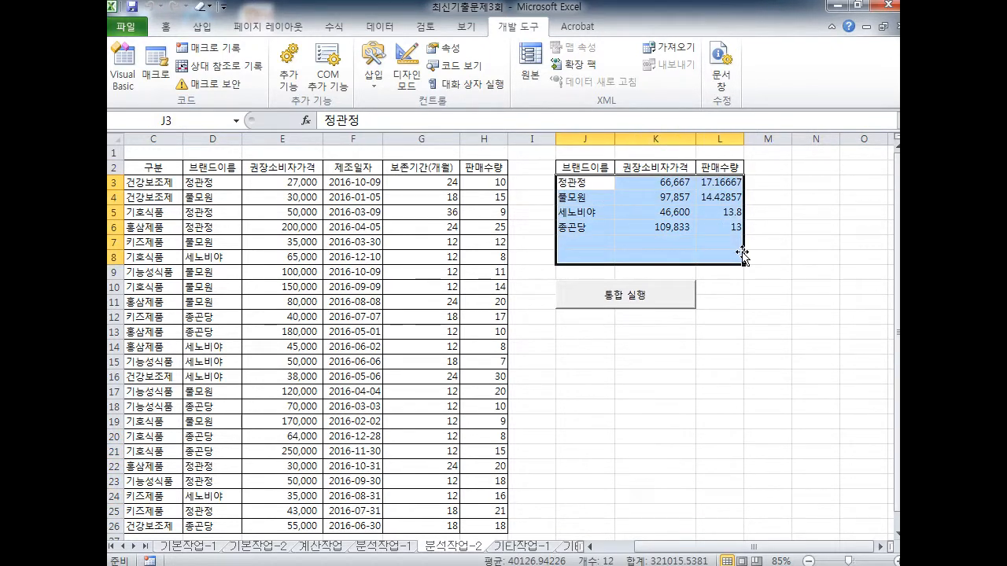
key(Delete)
click(686, 443)
click(371, 346)
click(421, 332)
click(421, 407)
click(641, 308)
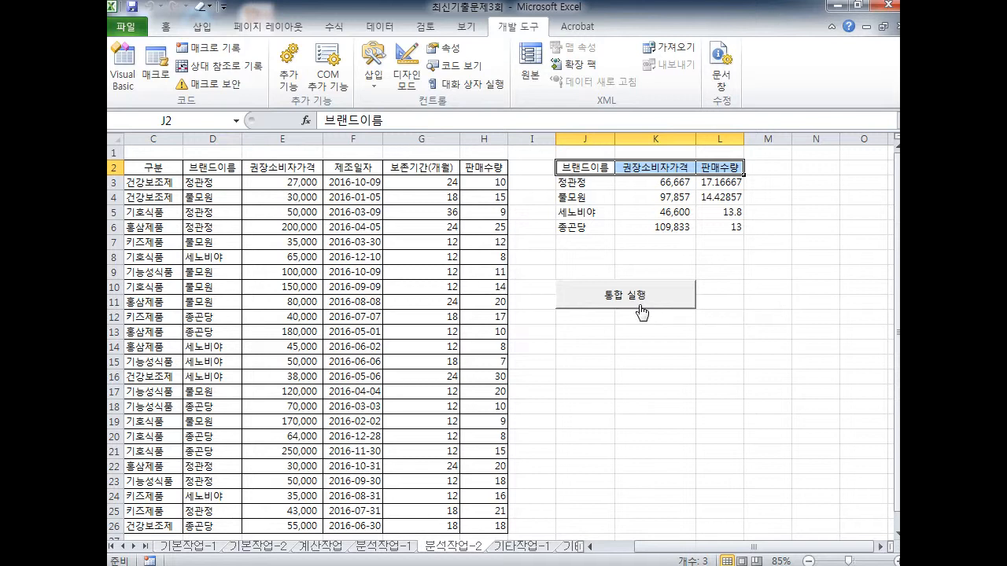
drag(568, 184, 718, 236)
Clear the brand averages and select the J2:L2 header cells
key(Delete)
drag(583, 168, 711, 168)
key(ctrl+2)
key(e)
drag(573, 168, 730, 169)
drag(718, 159, 713, 189)
drag(547, 171, 511, 48)
mouse_move(511, 48)
mouse_down()
mouse_move(502, 69)
mouse_move(489, 23)
mouse_move(236, 164)
mouse_move(164, 110)
mouse_up()
mouse_move(222, 62)
mouse_down()
mouse_move(183, 61)
mouse_move(254, 43)
mouse_move(222, 65)
mouse_up()
Record a new macro that reruns the Average consolidation into J2:L6
click(209, 49)
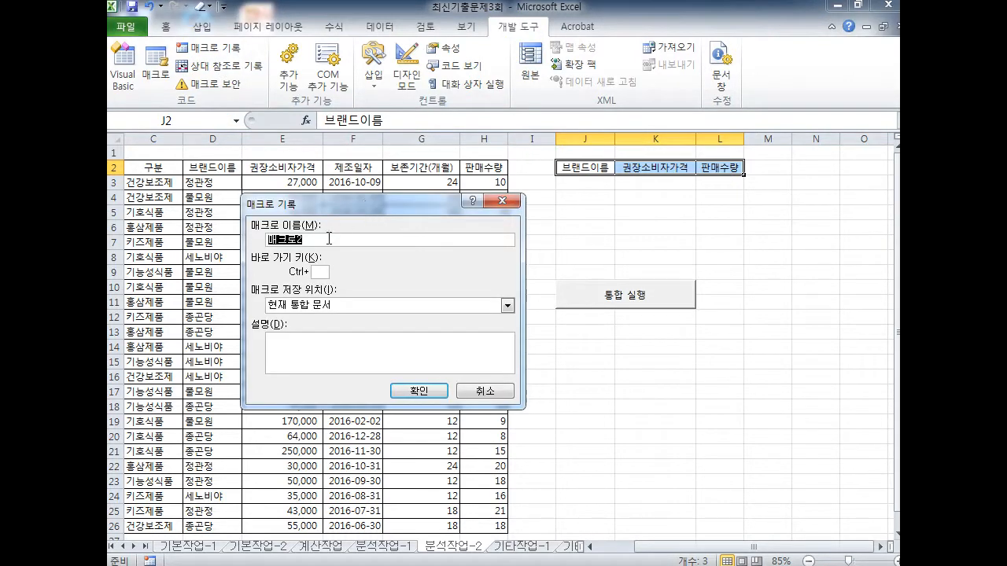
text(통)
click(418, 391)
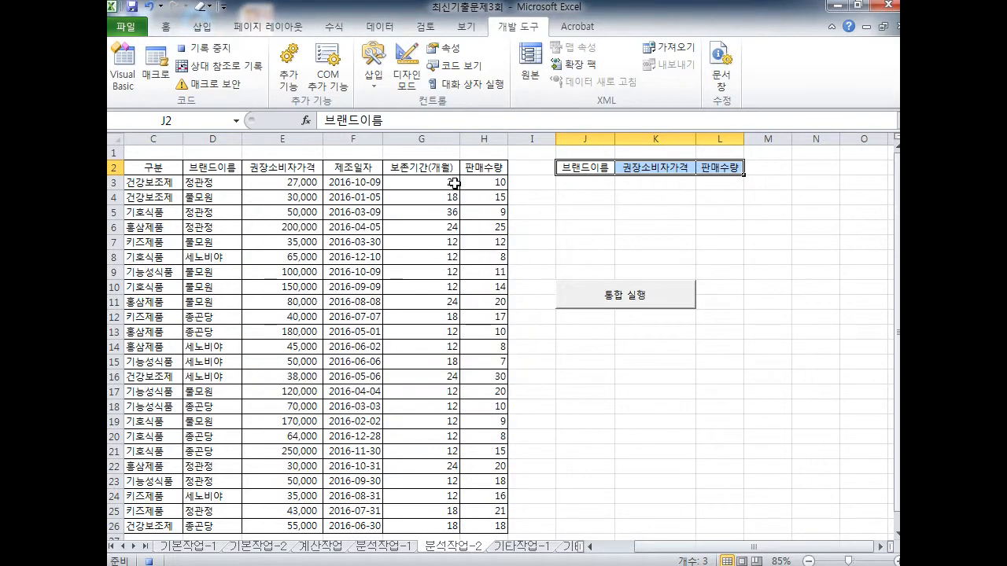
click(382, 28)
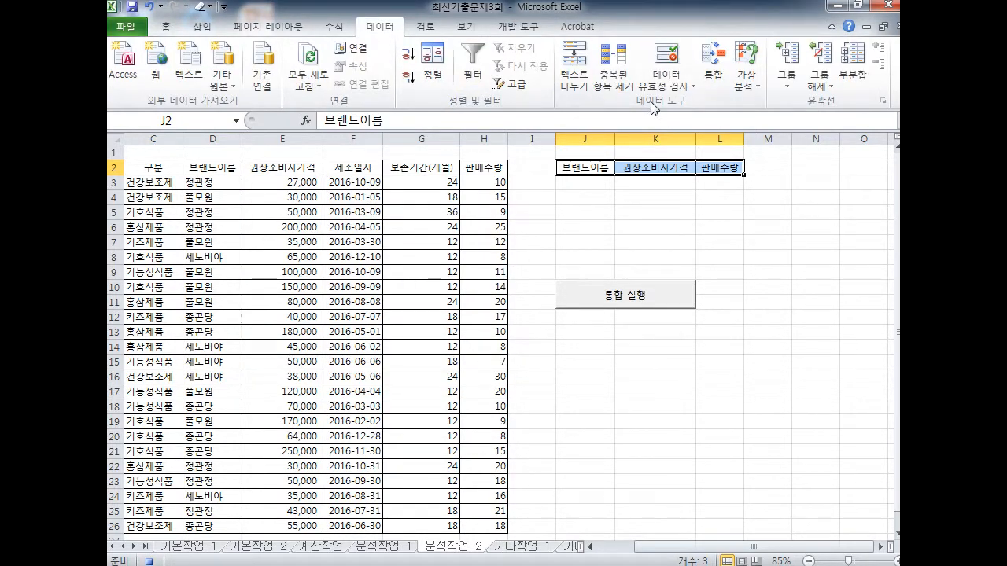
mouse_move(393, 46)
mouse_down()
mouse_move(403, 28)
mouse_move(476, 78)
mouse_move(610, 99)
mouse_move(668, 125)
mouse_move(755, 31)
mouse_move(731, 110)
mouse_move(724, 87)
mouse_up()
key(Escape)
click(717, 72)
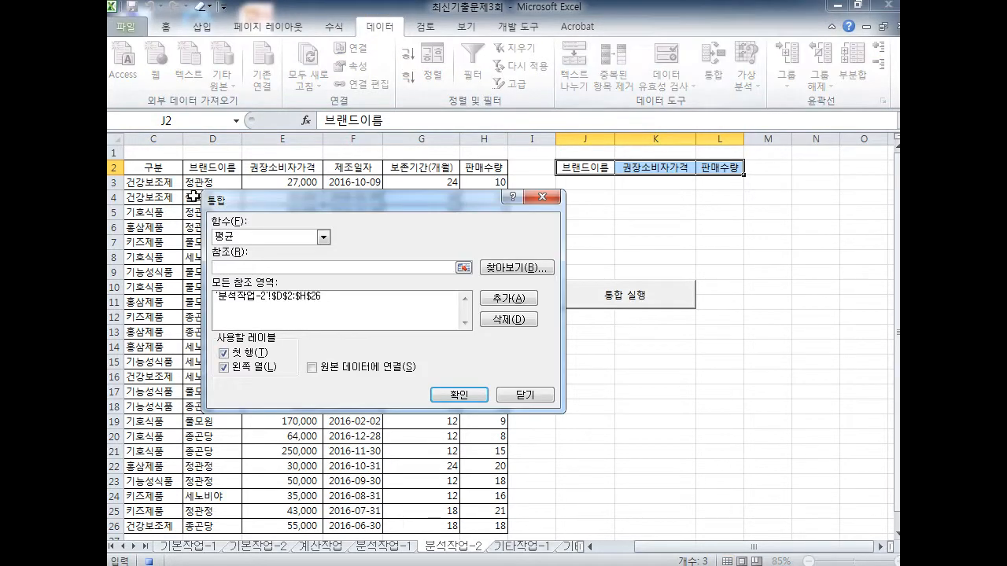
click(459, 395)
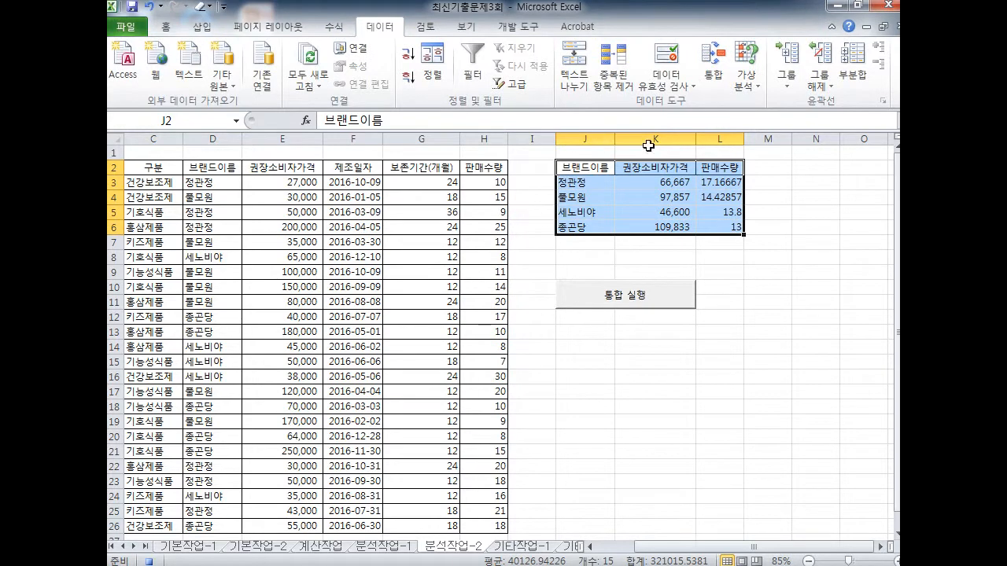
Stop recording the new consolidation macro
click(527, 28)
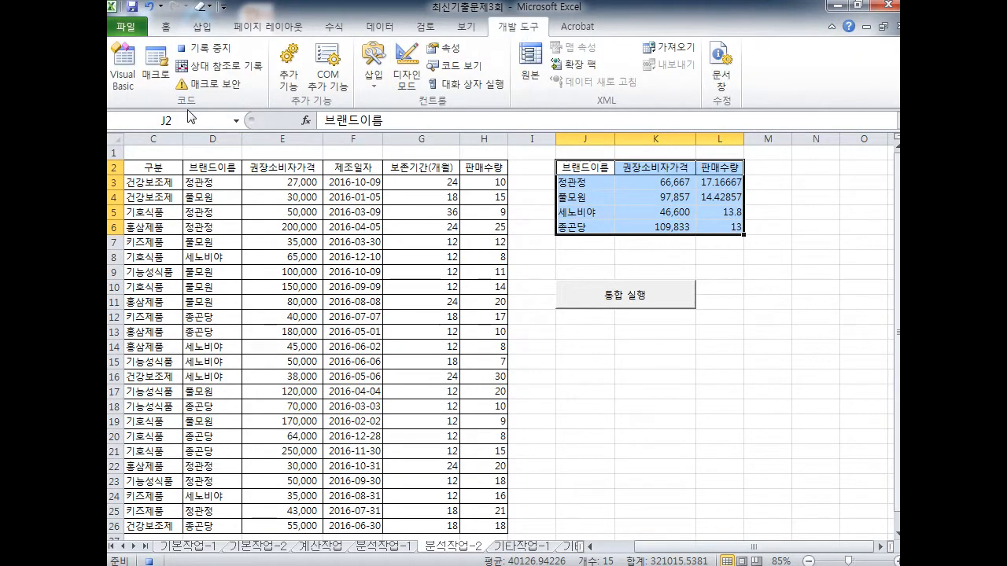
click(205, 54)
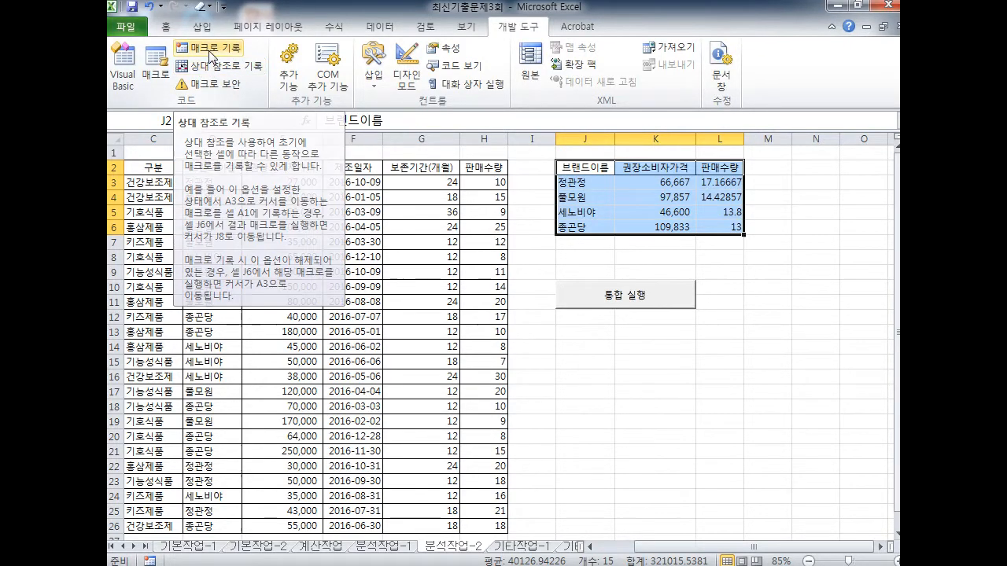
click(202, 26)
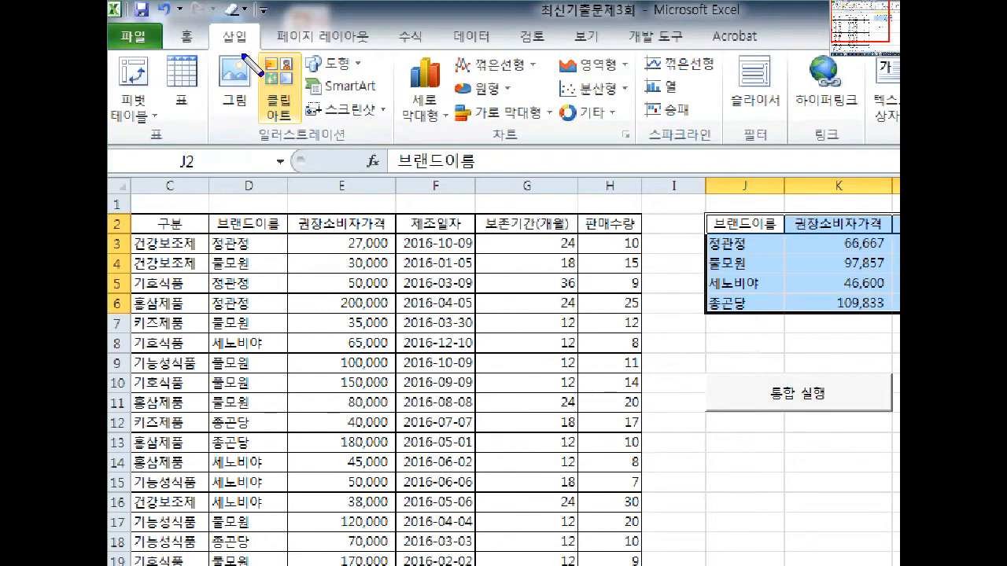
Draw a cloud shape right of the 통합 실행 button and give it a light-blue style
mouse_move(223, 54)
mouse_down()
mouse_move(299, 184)
mouse_move(298, 156)
mouse_move(310, 178)
mouse_up()
drag(256, 152, 351, 151)
mouse_move(369, 77)
mouse_down()
mouse_move(303, 78)
mouse_move(322, 41)
mouse_move(362, 86)
mouse_up()
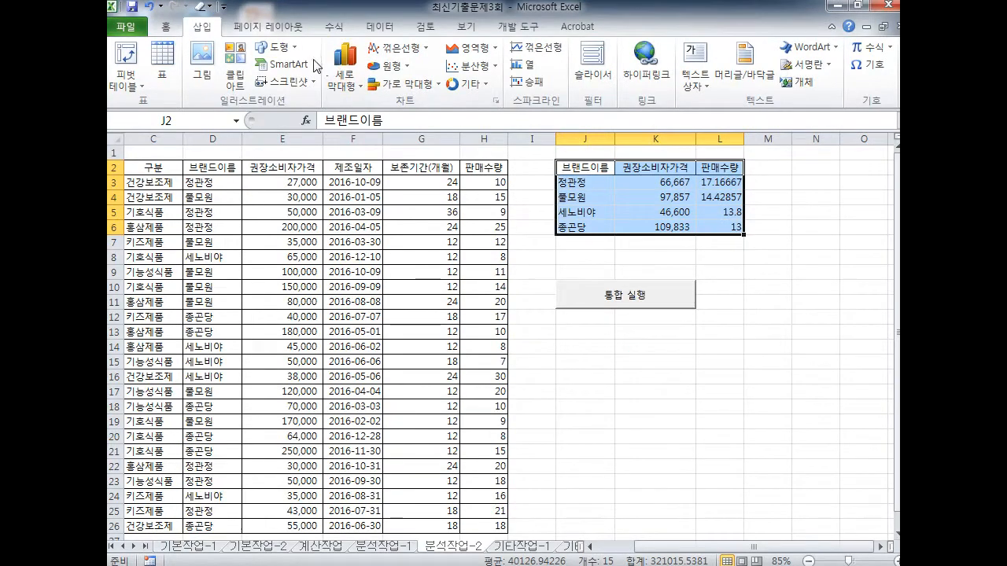
click(332, 64)
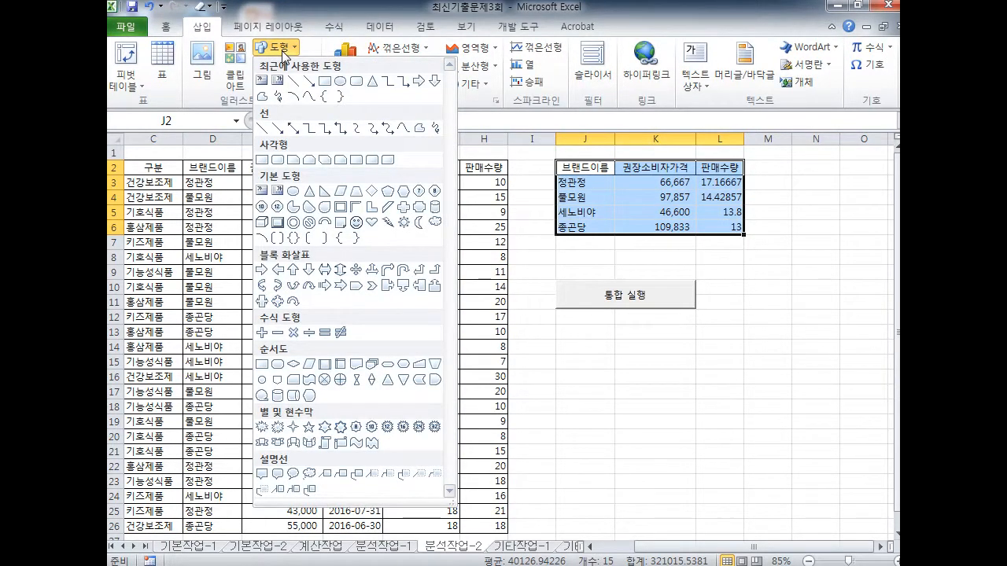
click(434, 226)
mouse_move(732, 275)
mouse_down()
mouse_move(784, 318)
mouse_move(839, 342)
mouse_move(845, 334)
mouse_up()
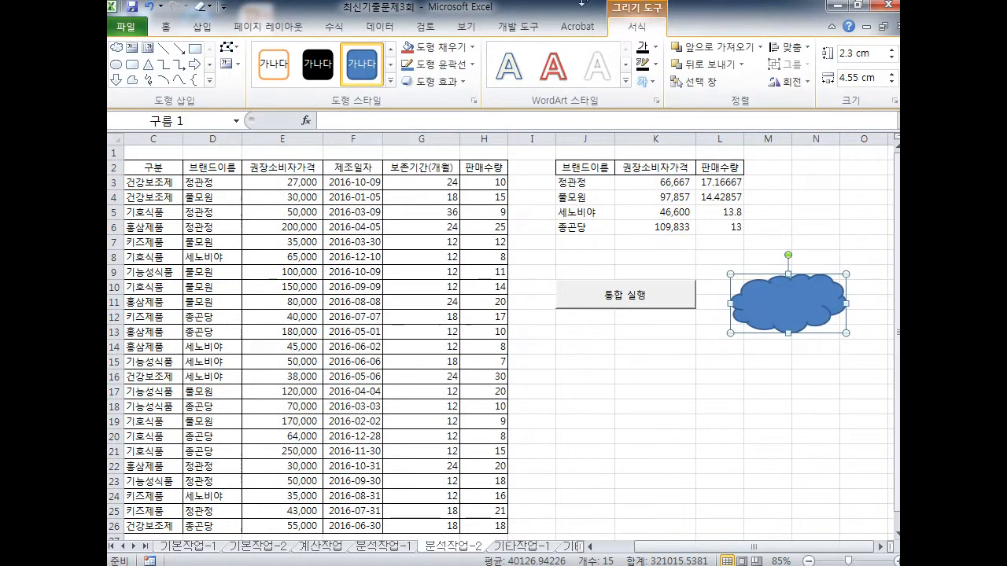
click(389, 81)
click(318, 196)
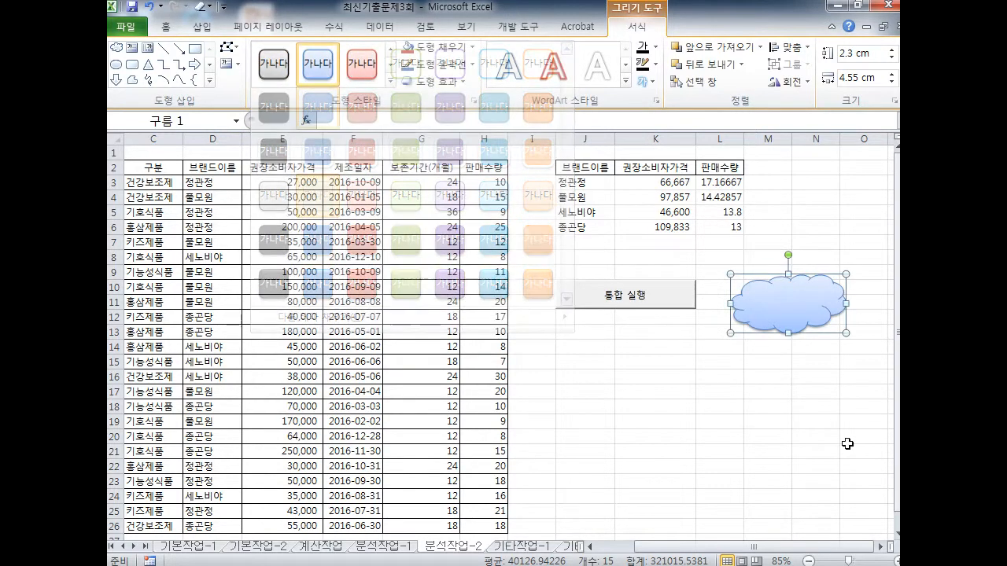
Link the cloud shape to the 잘못 macro, then select the averages in J3:L7
right_click(793, 306)
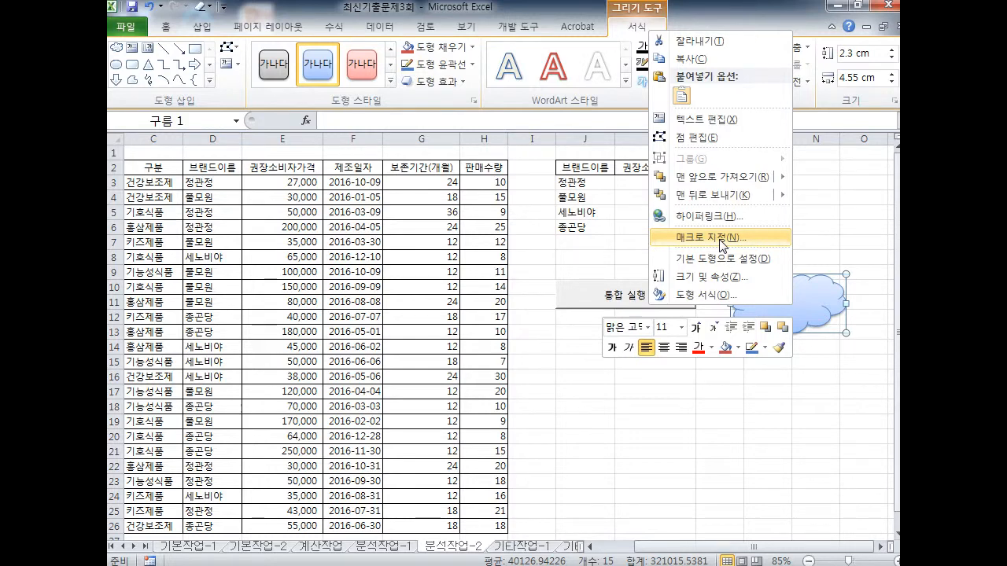
click(721, 239)
click(572, 156)
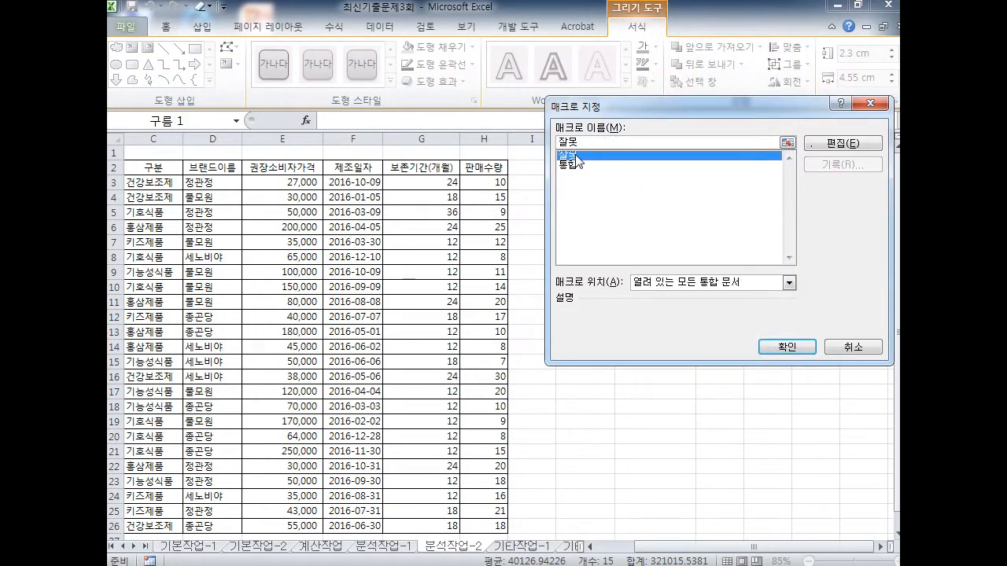
click(794, 354)
drag(590, 184, 753, 244)
Clear J3:L7, then run the cloud's macro from J16 and again from N5
key(Delete)
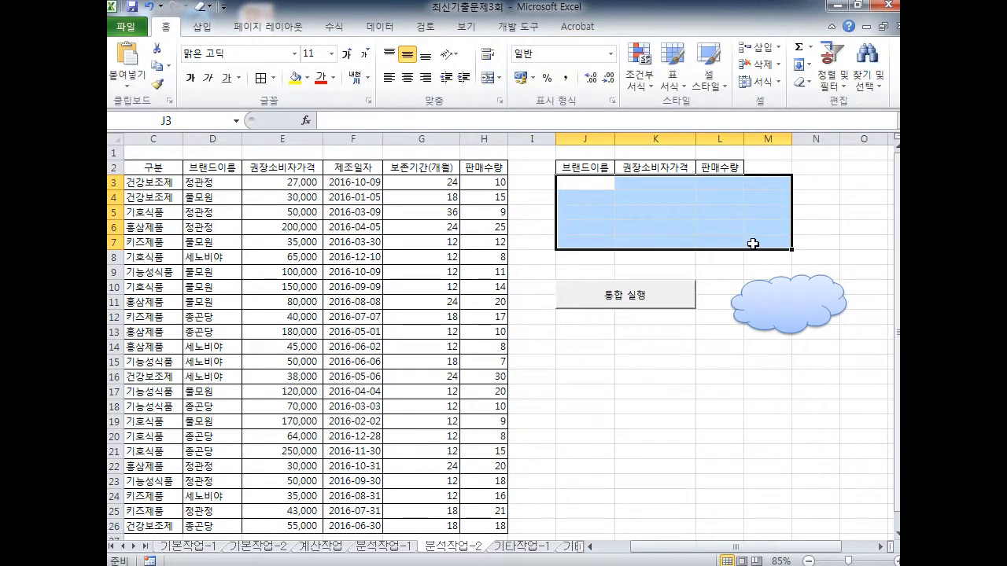
click(602, 382)
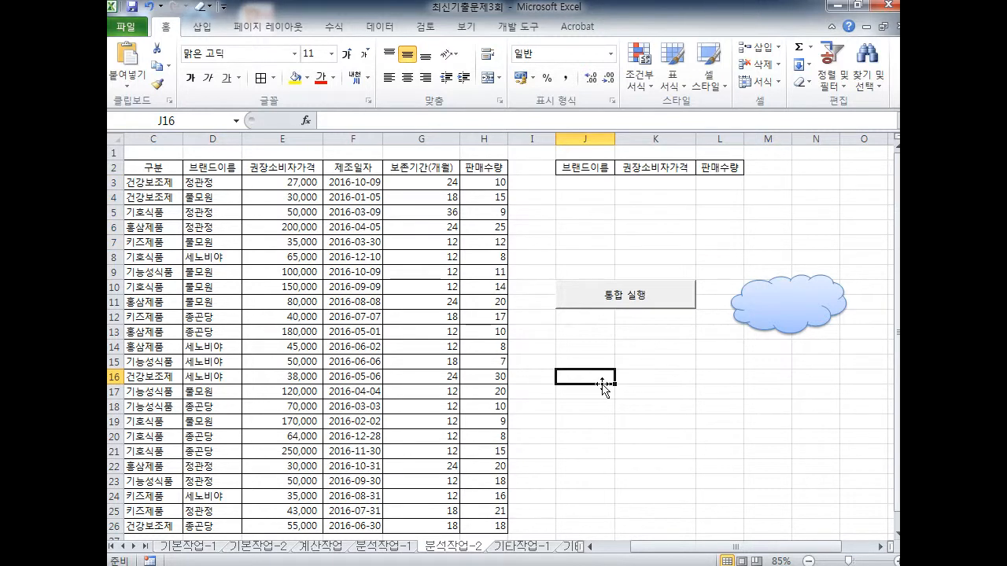
click(794, 313)
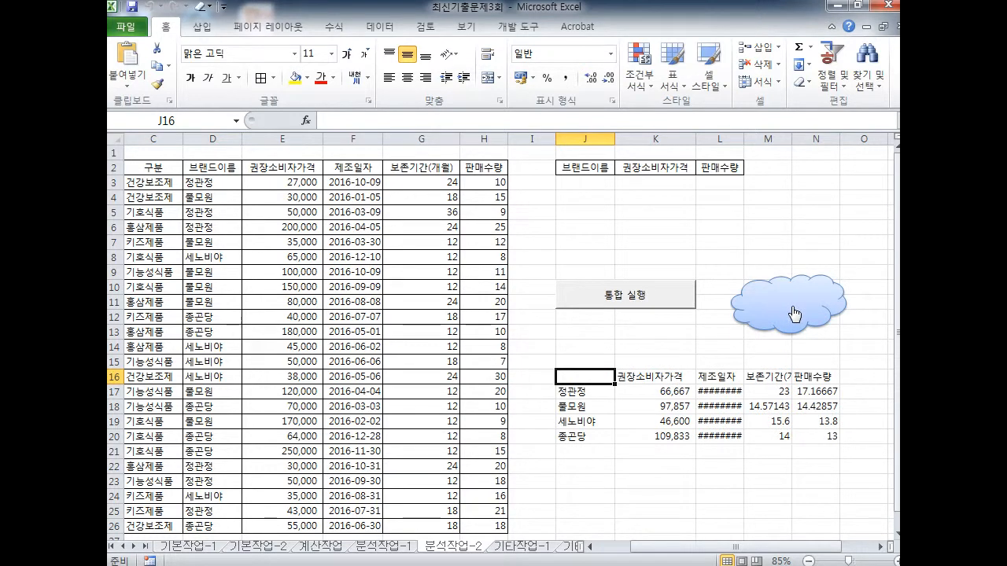
click(767, 481)
click(805, 212)
click(797, 304)
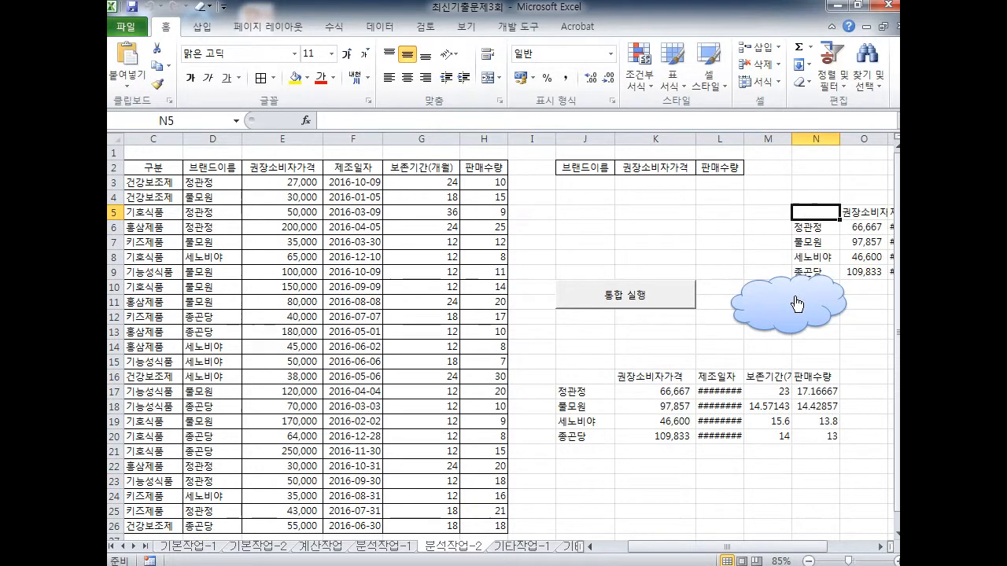
key(ctrl+2)
key(e)
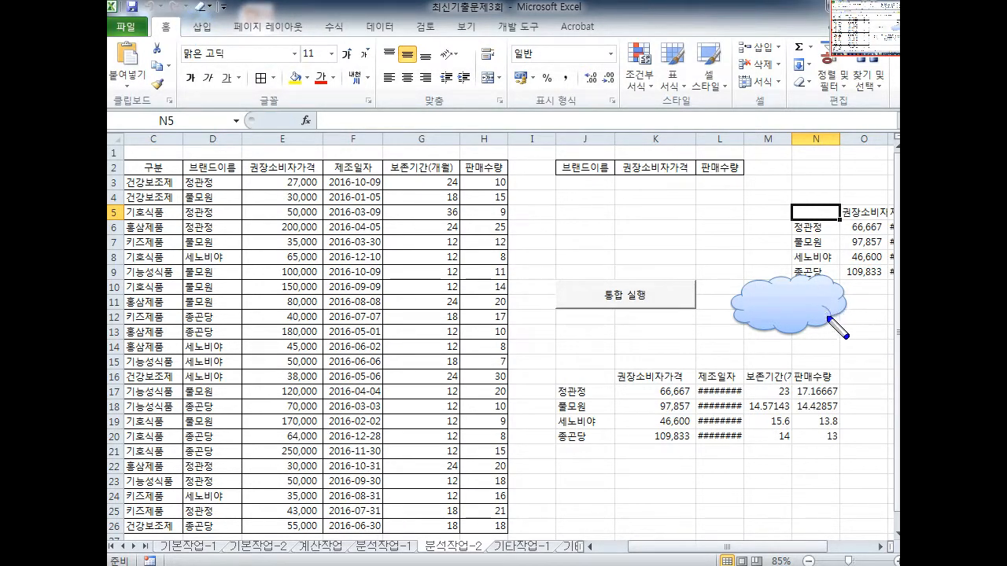
mouse_move(862, 329)
mouse_down()
mouse_move(819, 311)
mouse_move(826, 173)
mouse_move(879, 164)
mouse_up()
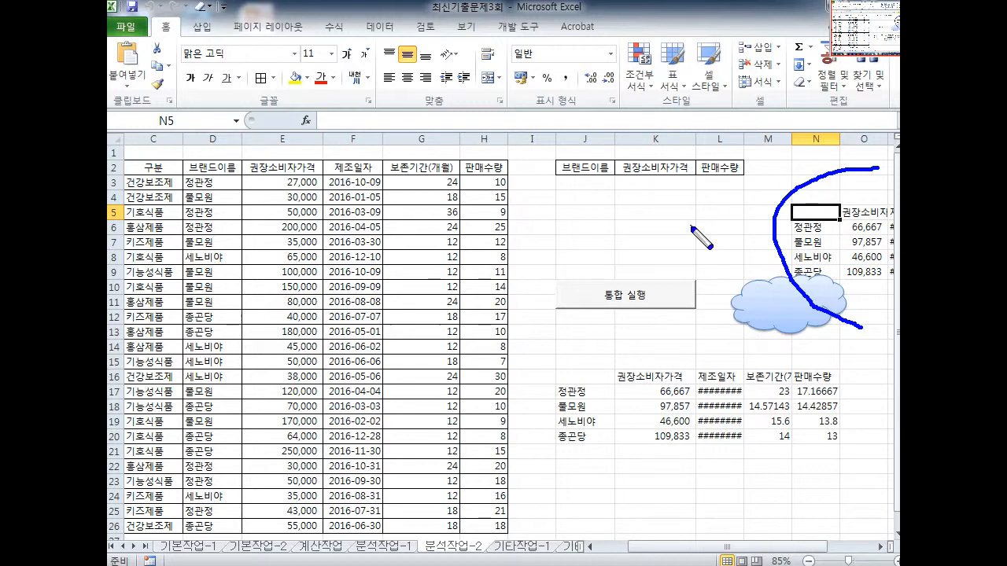
key(e)
mouse_move(343, 174)
mouse_down()
mouse_move(407, 176)
mouse_move(377, 232)
mouse_up()
mouse_move(387, 210)
mouse_down()
mouse_move(417, 236)
mouse_move(421, 212)
mouse_up()
drag(423, 207, 429, 246)
mouse_move(376, 293)
mouse_down()
mouse_move(403, 295)
mouse_move(391, 335)
mouse_up()
drag(411, 287, 413, 338)
mouse_move(413, 324)
mouse_down()
mouse_move(424, 324)
mouse_move(407, 371)
mouse_move(433, 362)
mouse_up()
drag(325, 225, 336, 317)
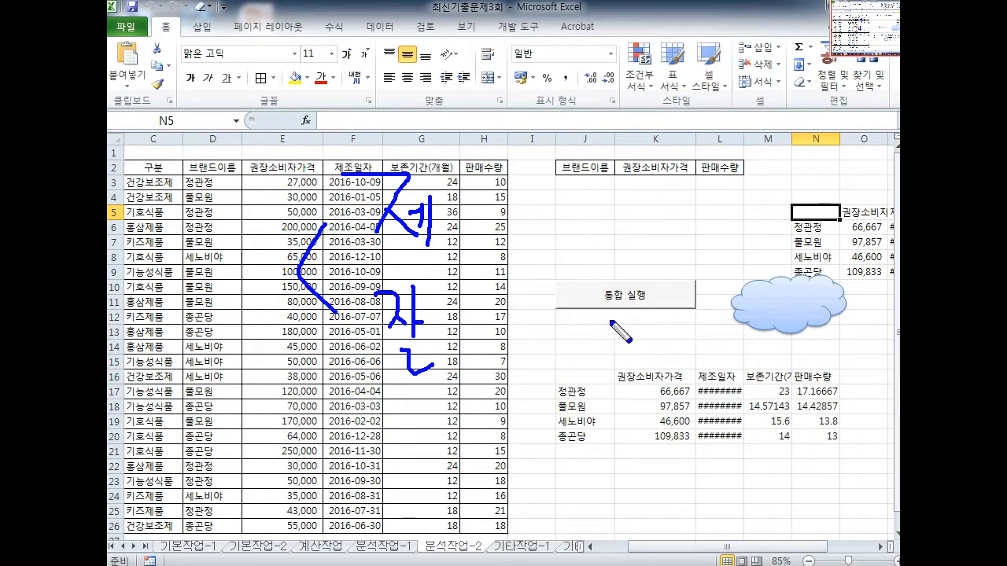
drag(763, 269, 815, 319)
mouse_move(804, 272)
mouse_down()
mouse_move(776, 329)
mouse_move(765, 327)
mouse_up()
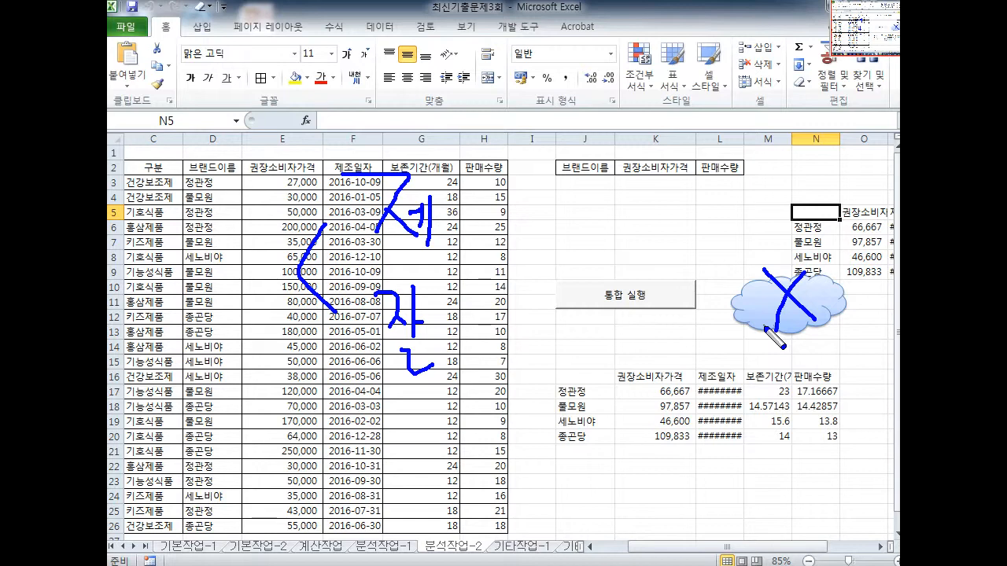
key(Escape)
drag(584, 362, 864, 466)
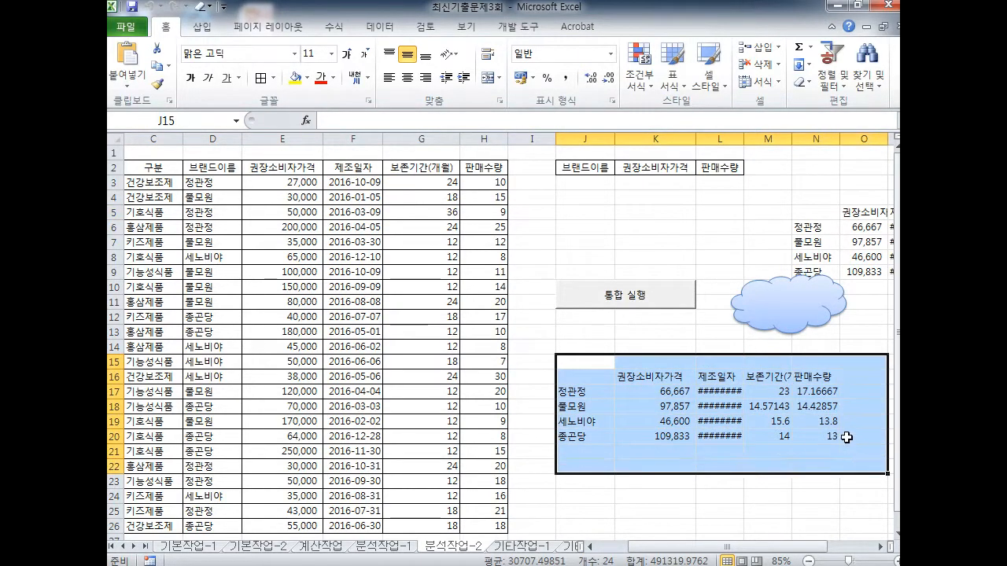
Clear the stray tables in J15:O22 and N4:S12, then deselect the emptied area
key(Delete)
drag(801, 200, 853, 313)
key(Delete)
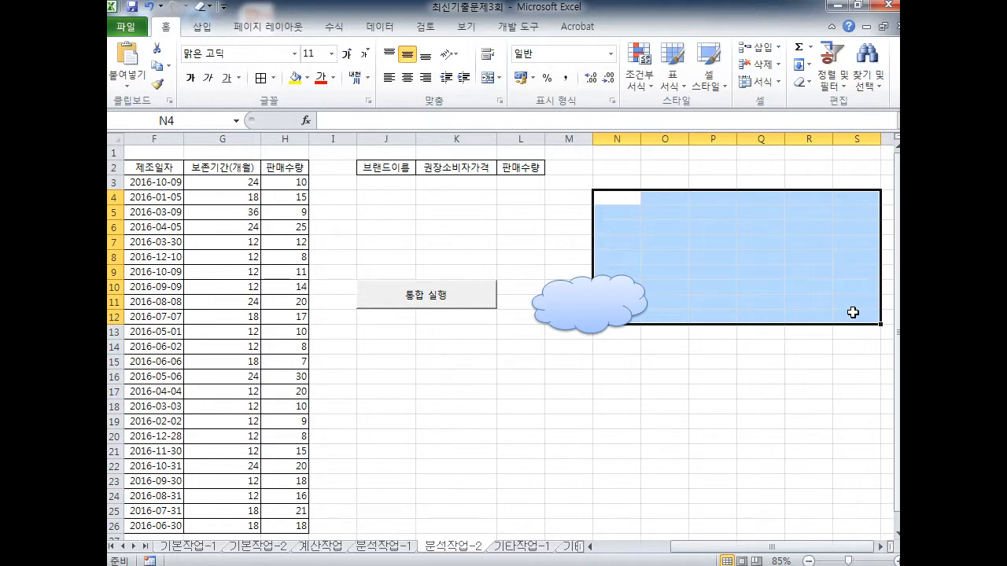
drag(789, 546, 647, 561)
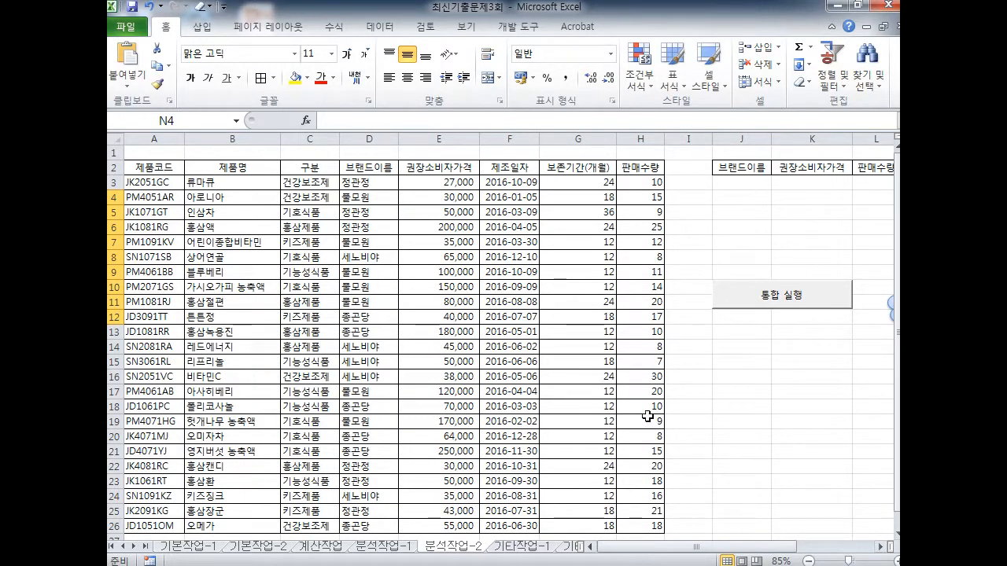
drag(785, 548, 811, 553)
click(797, 451)
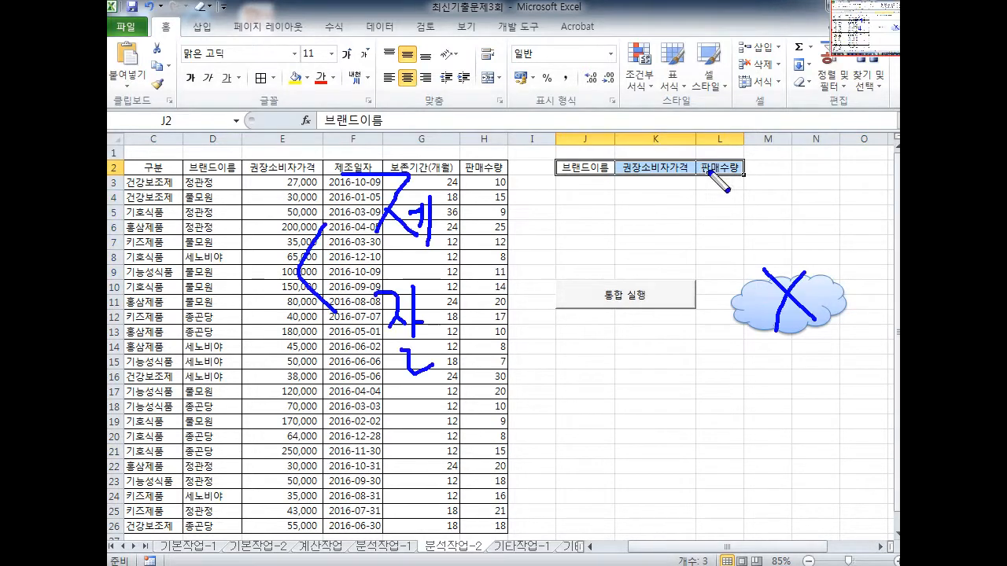
With header cells J2:L2 selected, start recording a new macro named 서식
key(e)
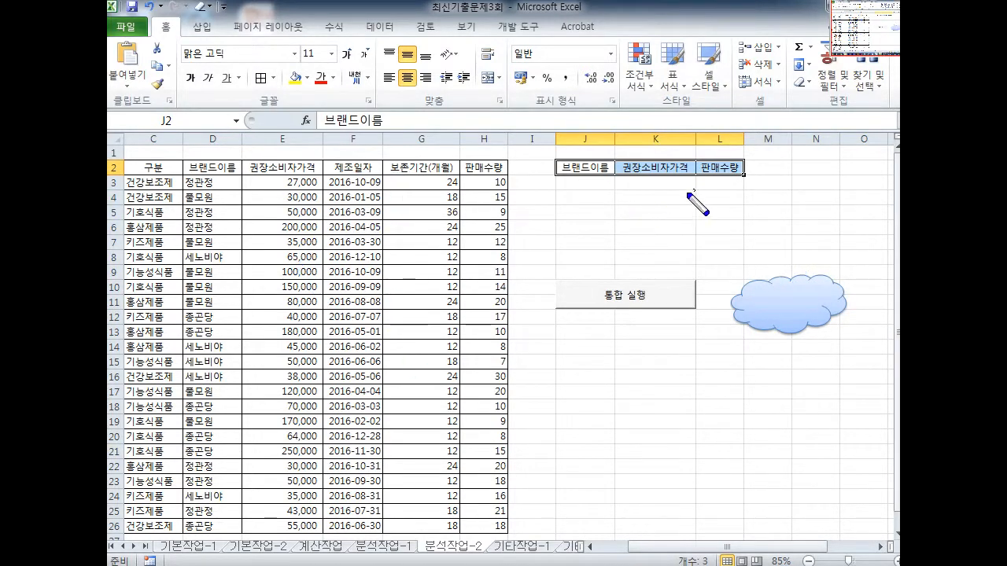
mouse_move(693, 192)
mouse_down()
mouse_move(575, 165)
mouse_move(695, 190)
mouse_up()
key(e)
key(Escape)
click(619, 225)
drag(589, 167, 718, 168)
click(519, 26)
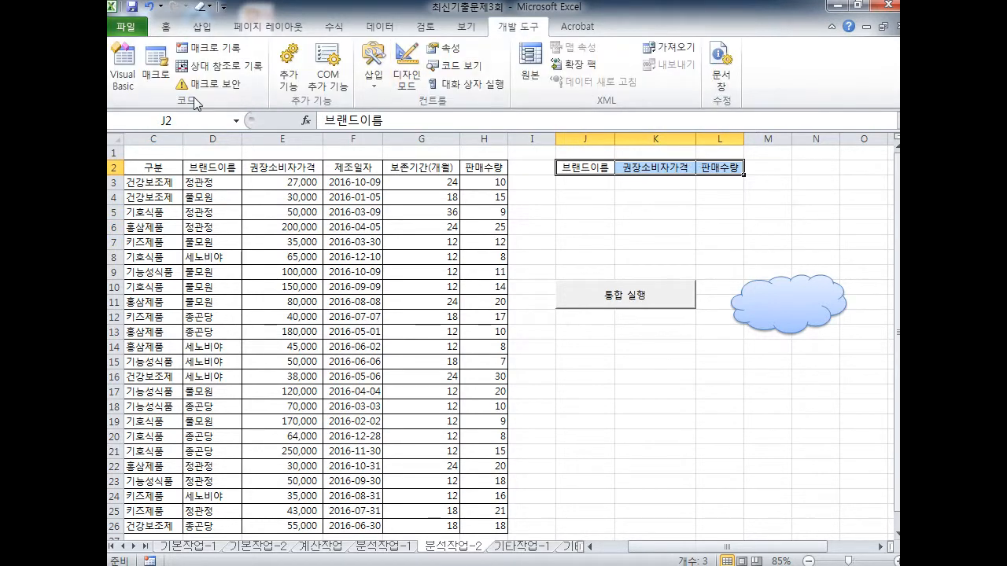
click(209, 48)
text(서식)
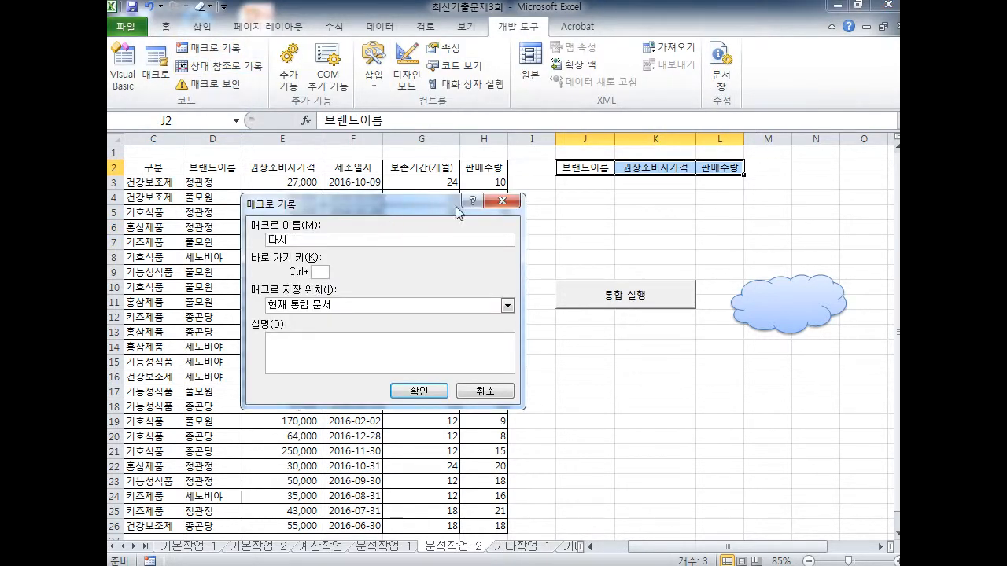
key(Return)
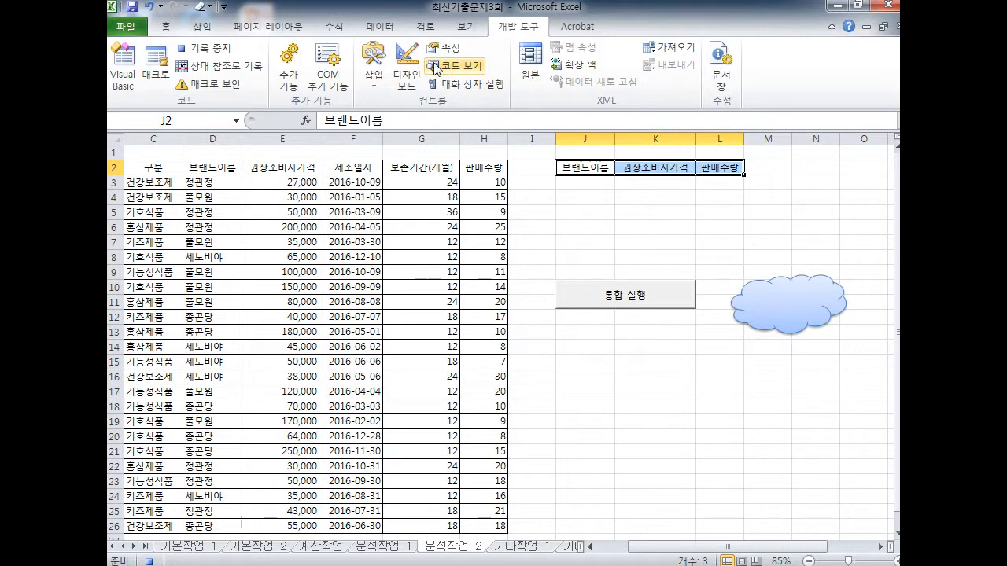
Run the Average consolidation into J2:L6, then stop the macro recording
click(380, 26)
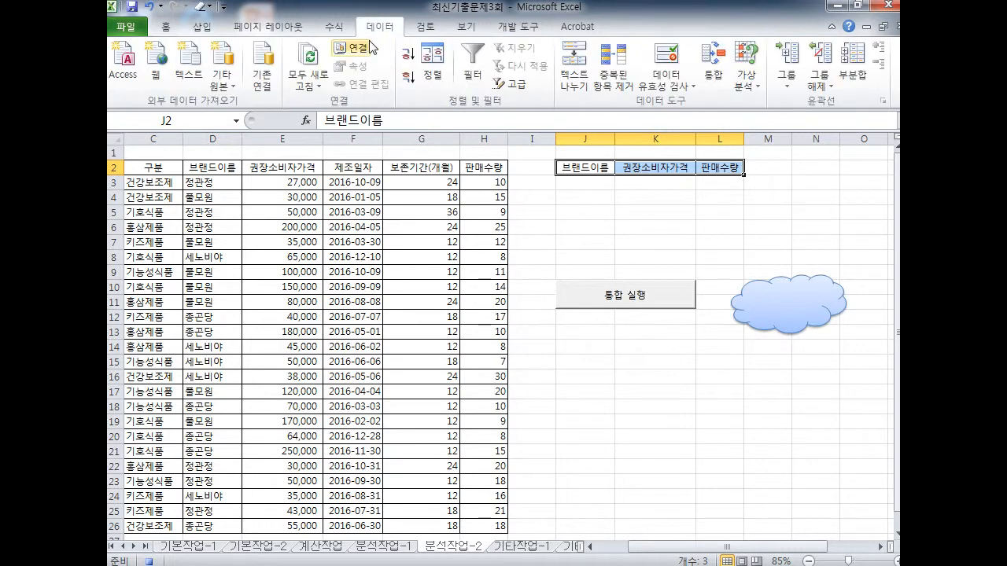
click(714, 77)
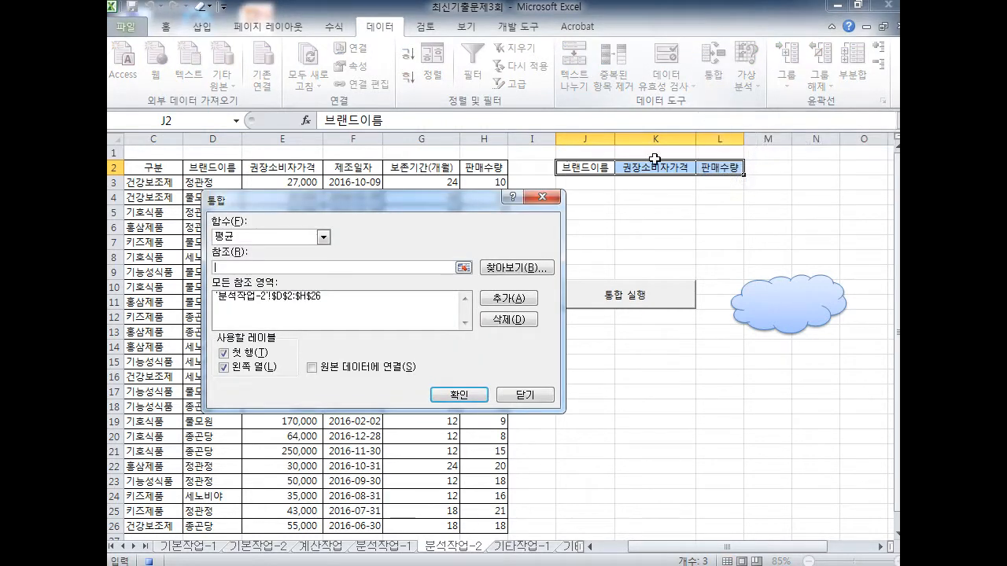
click(476, 392)
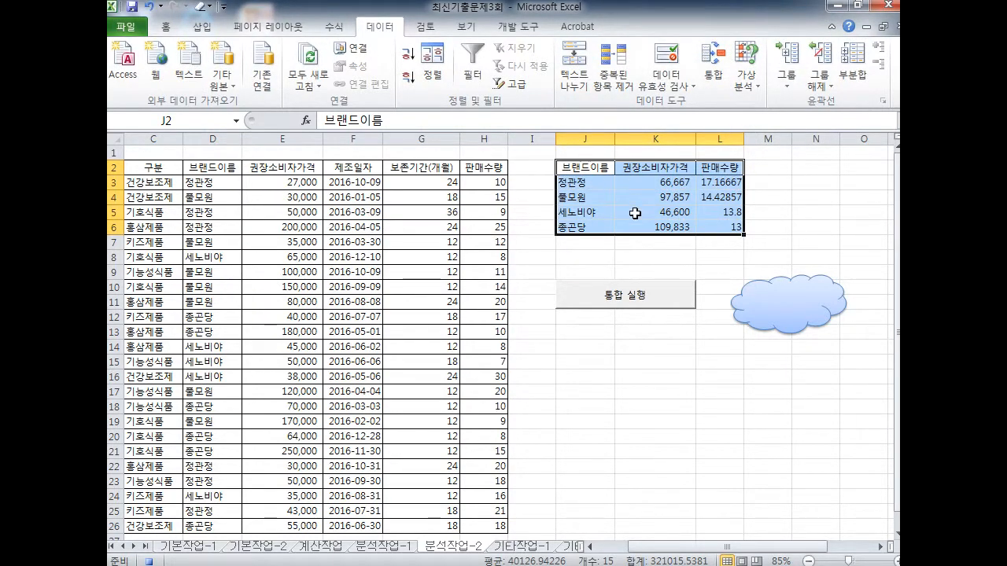
click(518, 26)
click(203, 48)
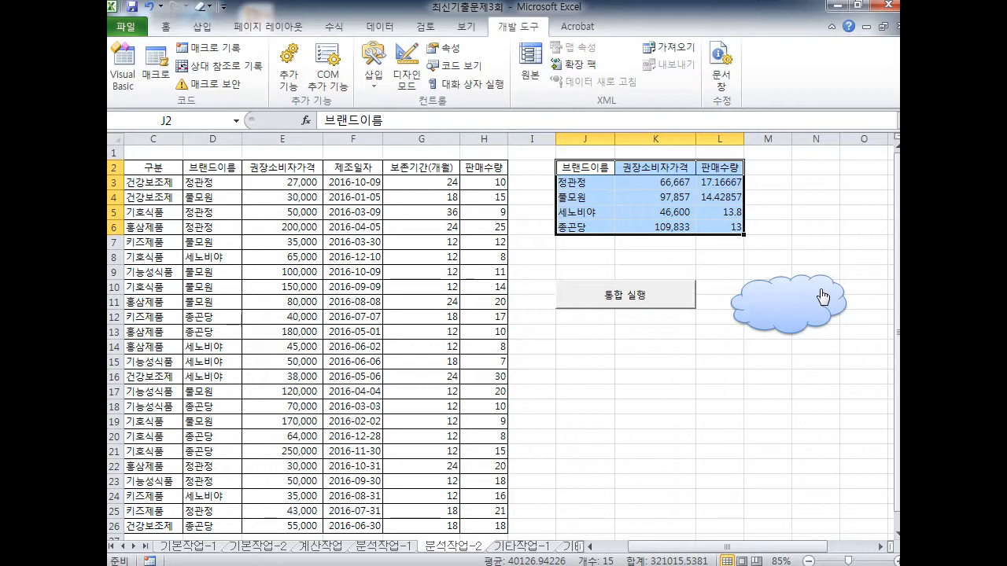
Clear the averaged results from J3:L6 and reselect the J2:L2 header cells
drag(578, 182, 721, 228)
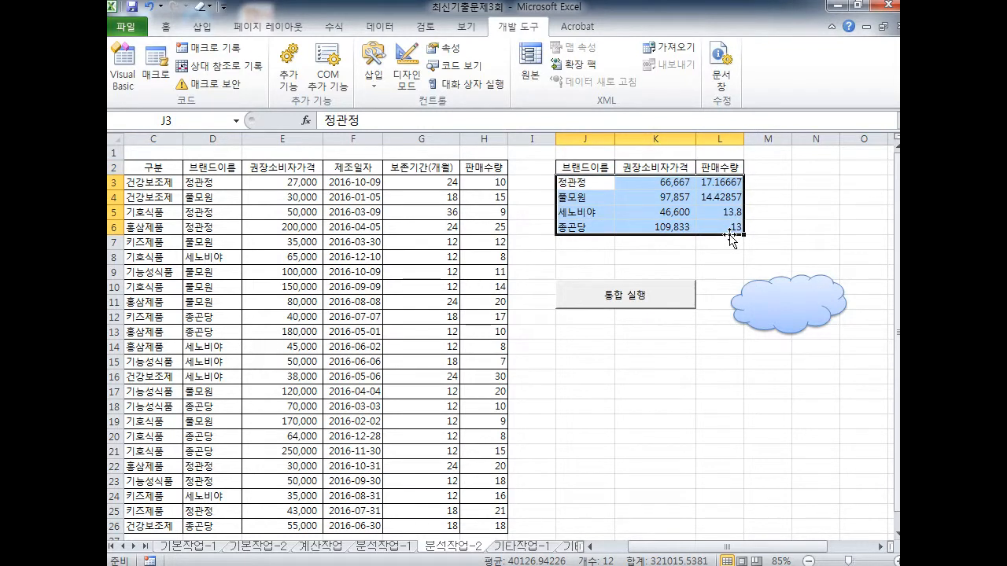
key(Delete)
mouse_move(578, 168)
mouse_down()
mouse_move(711, 167)
mouse_move(643, 153)
mouse_move(606, 183)
mouse_move(311, 130)
mouse_move(228, 80)
mouse_move(254, 72)
mouse_up()
drag(178, 61, 221, 60)
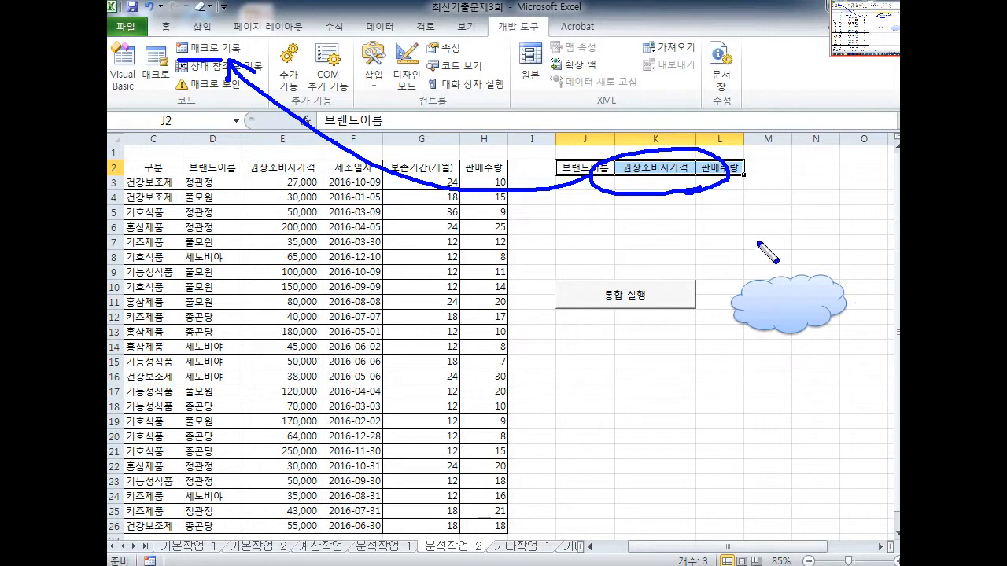
drag(614, 118, 693, 254)
drag(693, 78, 624, 249)
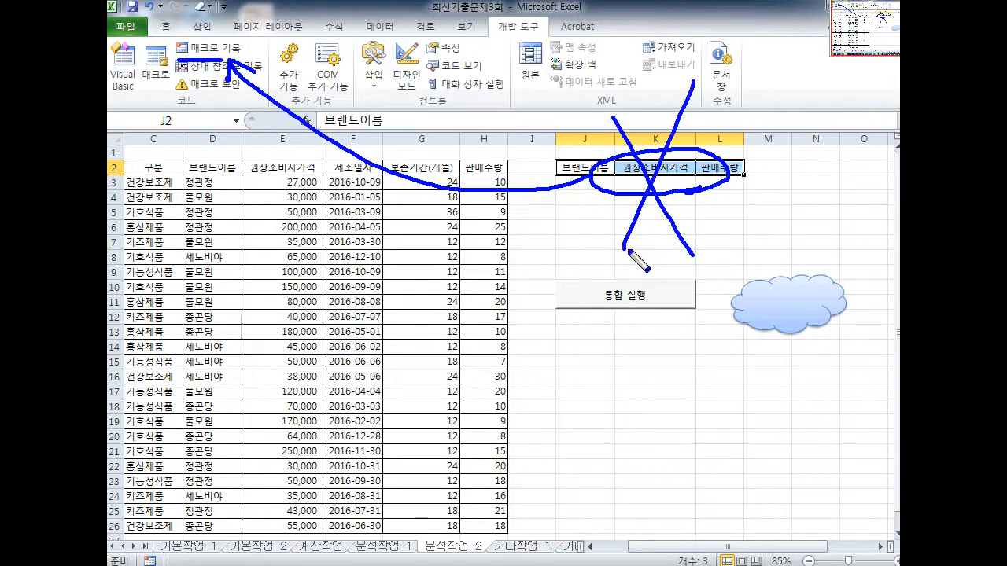
Adjust selections around the table and pick cell J17 as a test output spot
key(r)
drag(181, 58, 244, 57)
drag(602, 104, 705, 247)
drag(691, 87, 624, 303)
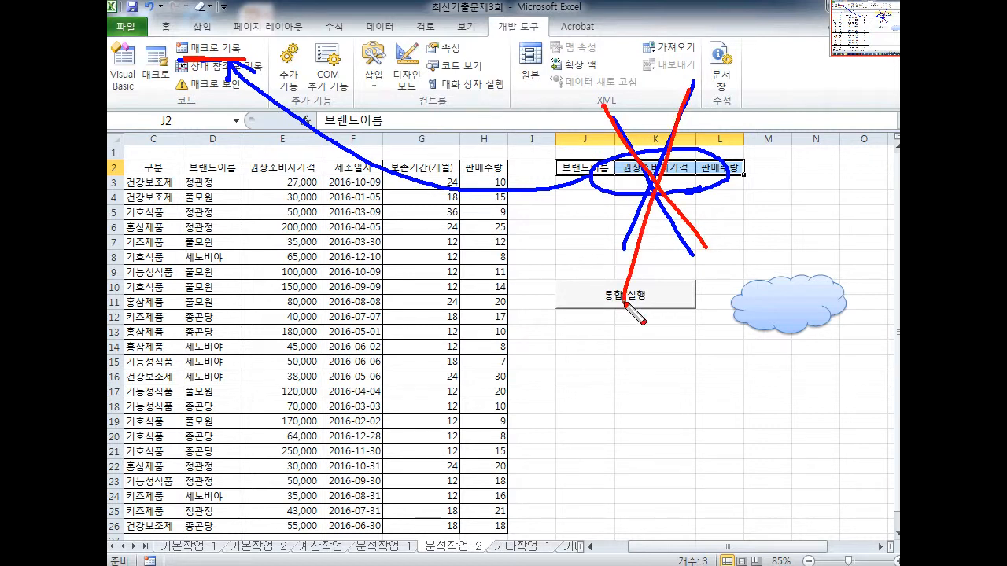
key(Escape)
click(595, 392)
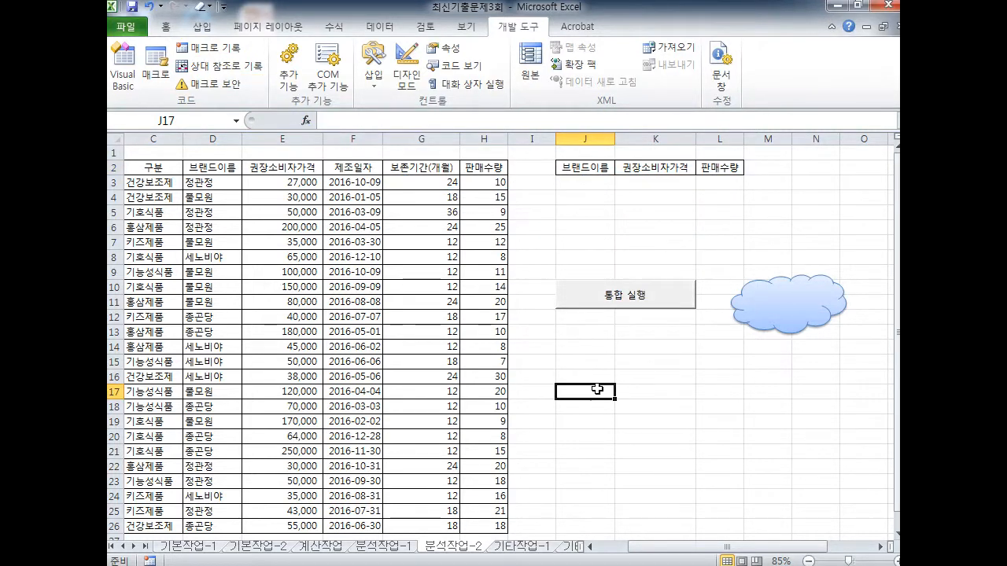
Run the cloud macro from J17 and N4, then from J2:L2 to fill J3:L6
click(769, 334)
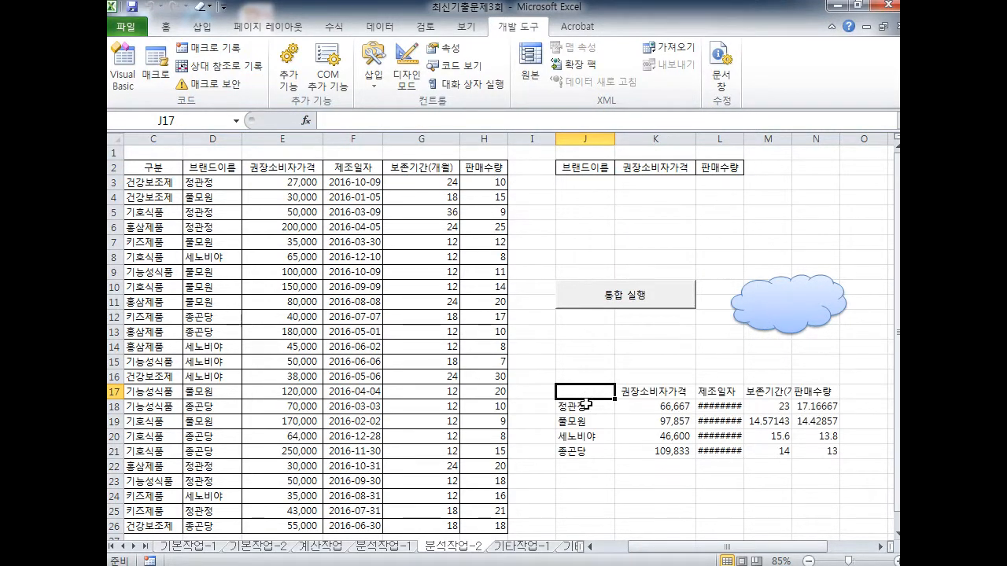
click(820, 201)
click(782, 314)
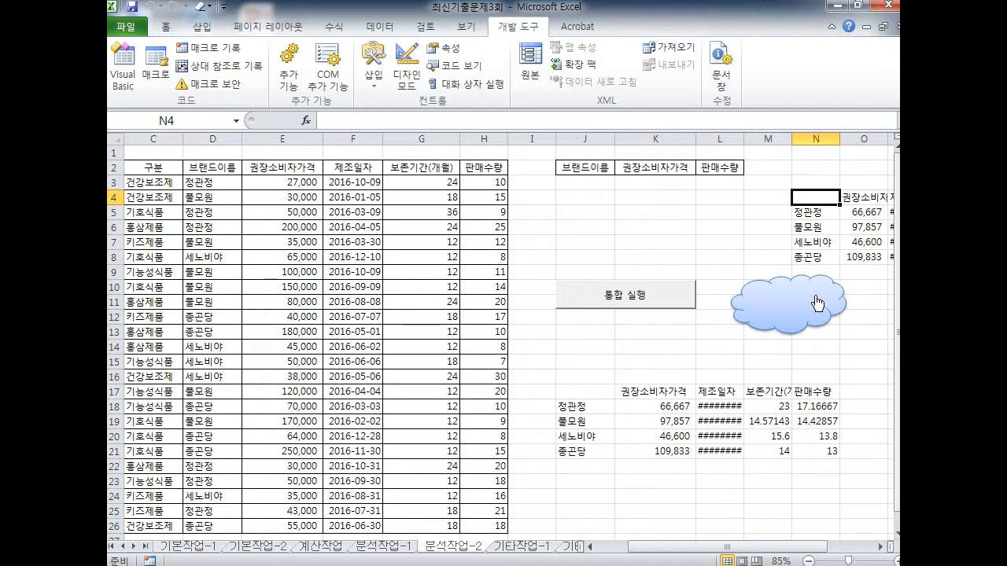
drag(582, 167, 721, 169)
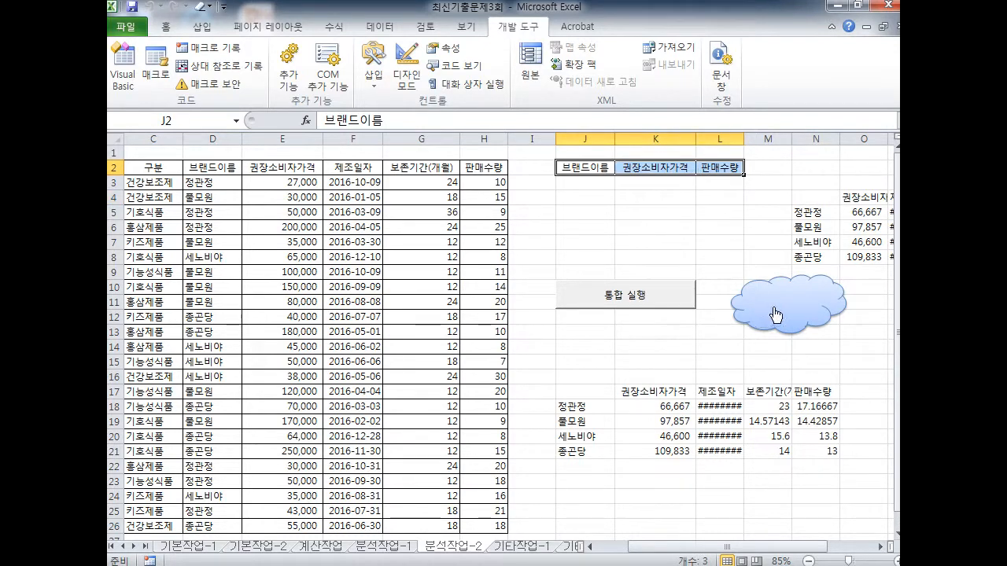
click(776, 315)
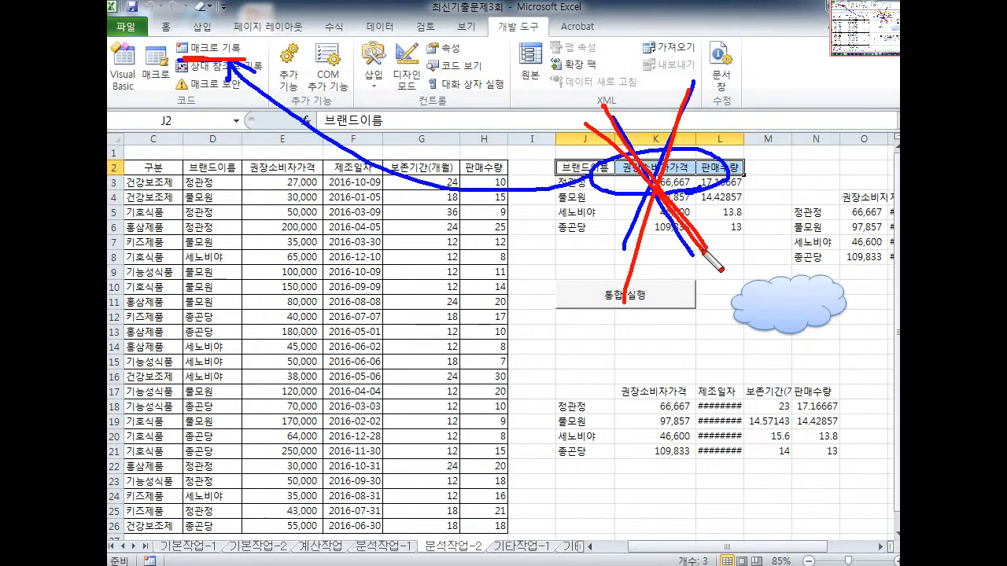
Delete the stray consolidation copy in columns M–S
drag(714, 68, 606, 280)
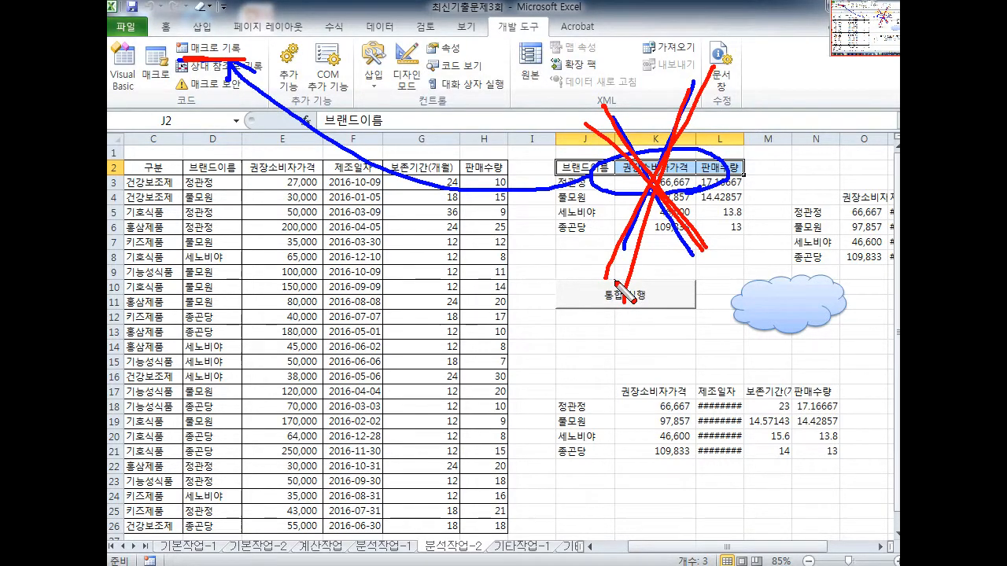
key(Escape)
mouse_move(785, 139)
mouse_down()
mouse_move(824, 140)
mouse_move(849, 153)
mouse_up()
key(Delete)
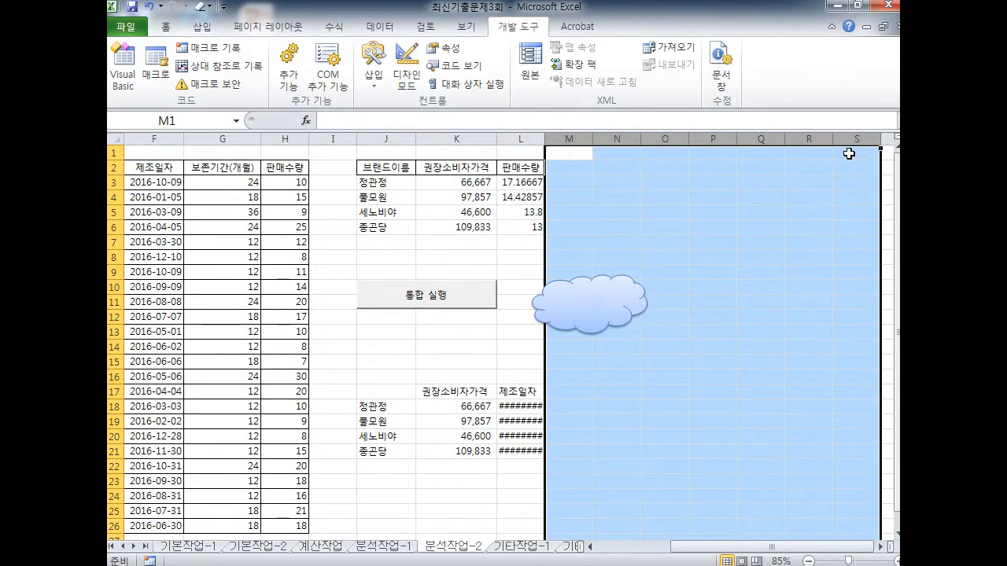
Clear the leftover results in I16:M23 below the button, then select cell O4
drag(779, 548, 679, 541)
drag(689, 377, 884, 473)
key(Delete)
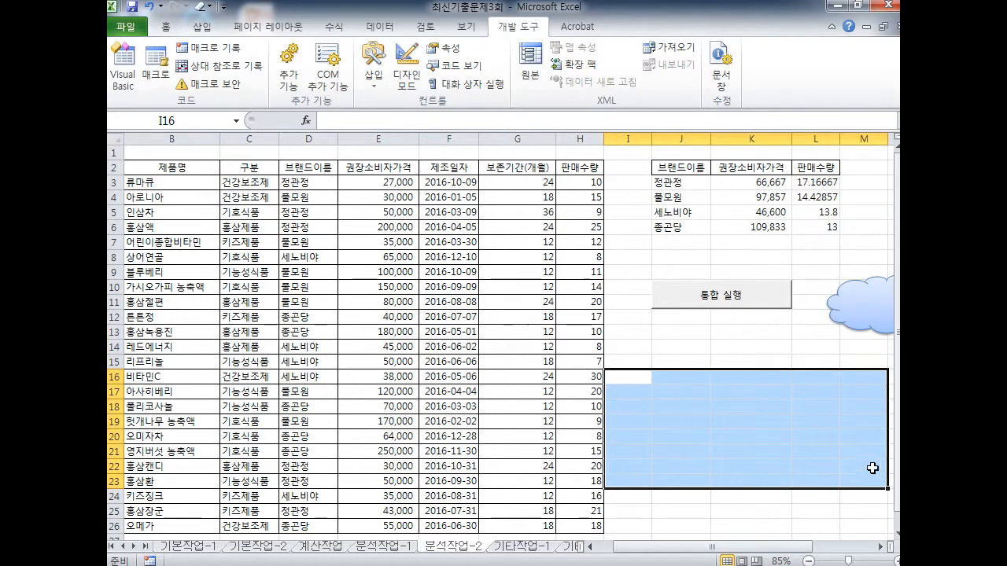
drag(732, 549, 791, 549)
click(702, 399)
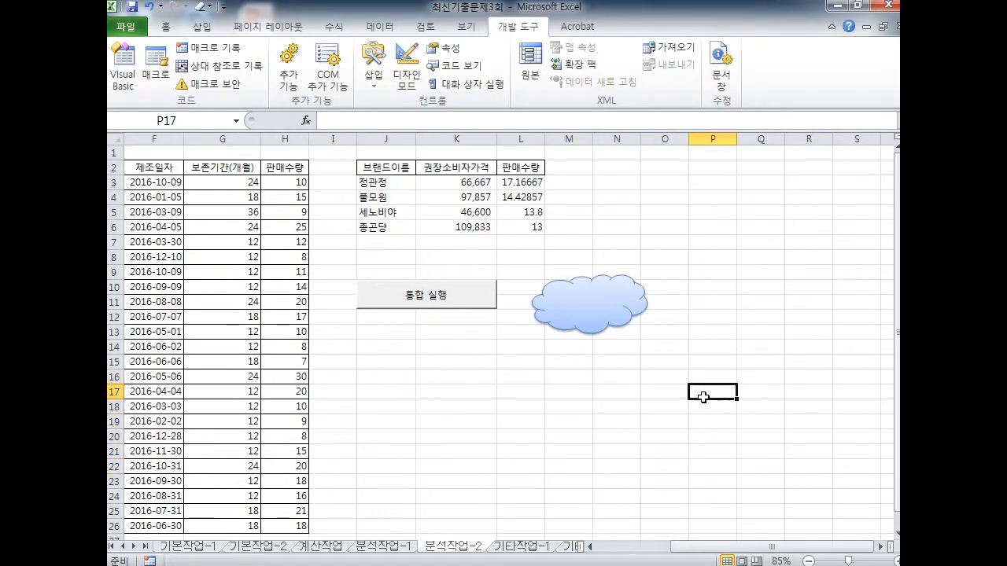
click(675, 198)
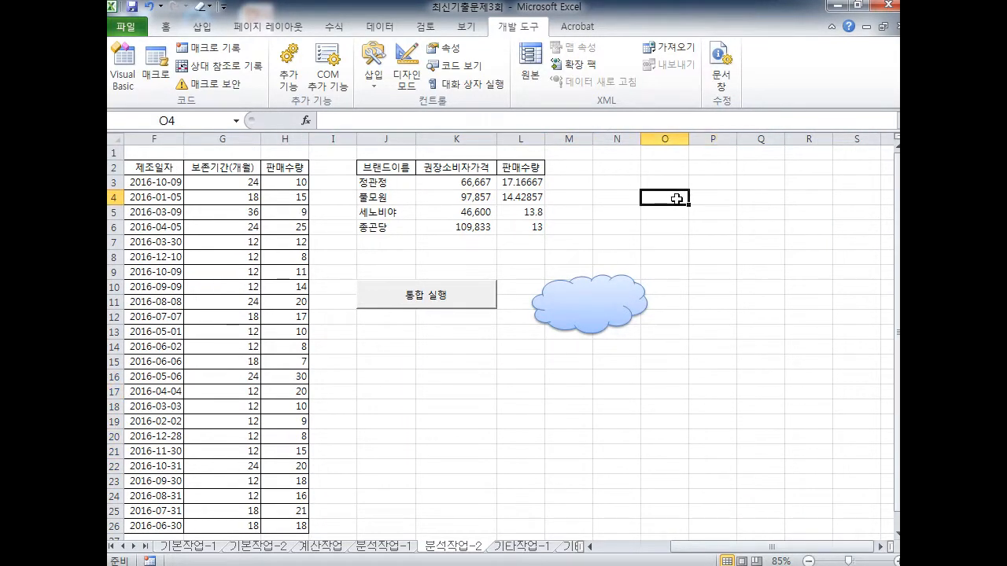
key(ctrl+2)
key(e)
mouse_move(695, 233)
mouse_down()
mouse_move(648, 211)
mouse_move(689, 231)
mouse_move(384, 206)
mouse_move(250, 63)
mouse_move(255, 73)
mouse_move(246, 44)
mouse_up()
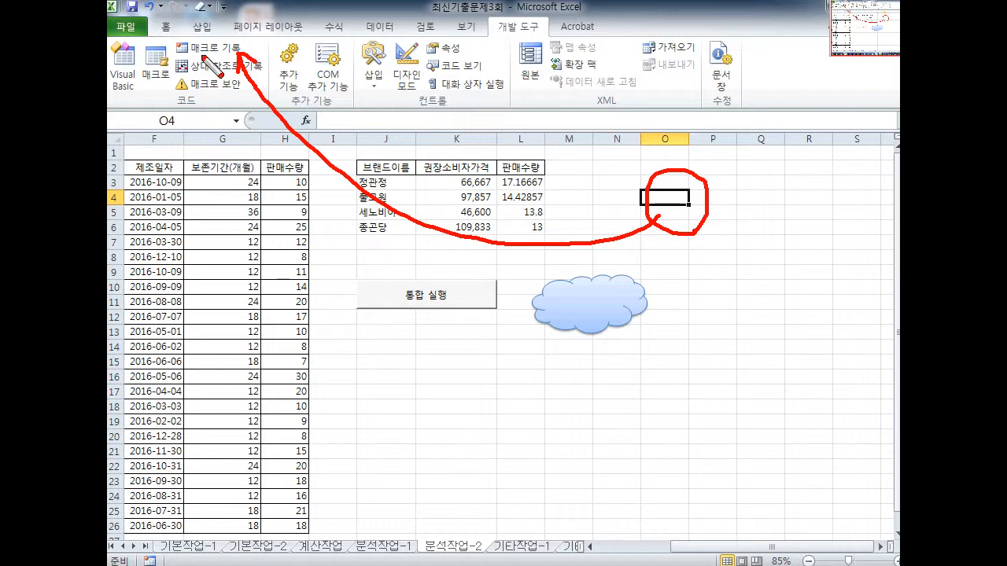
Select the brand averages in J3:L7 and delete them
mouse_move(278, 45)
mouse_down()
mouse_move(377, 107)
mouse_move(411, 155)
mouse_up()
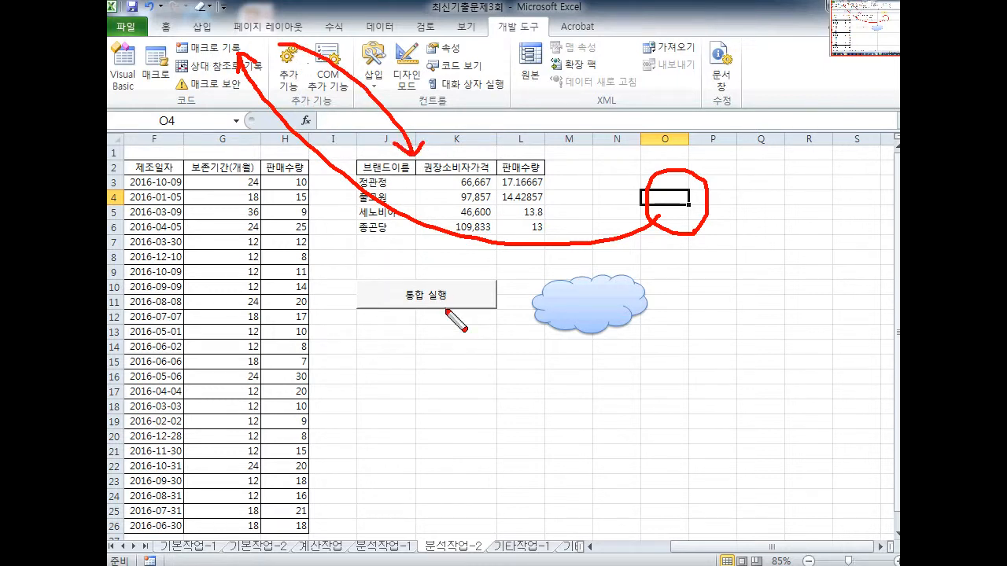
key(e)
drag(537, 271, 616, 334)
drag(620, 249, 531, 363)
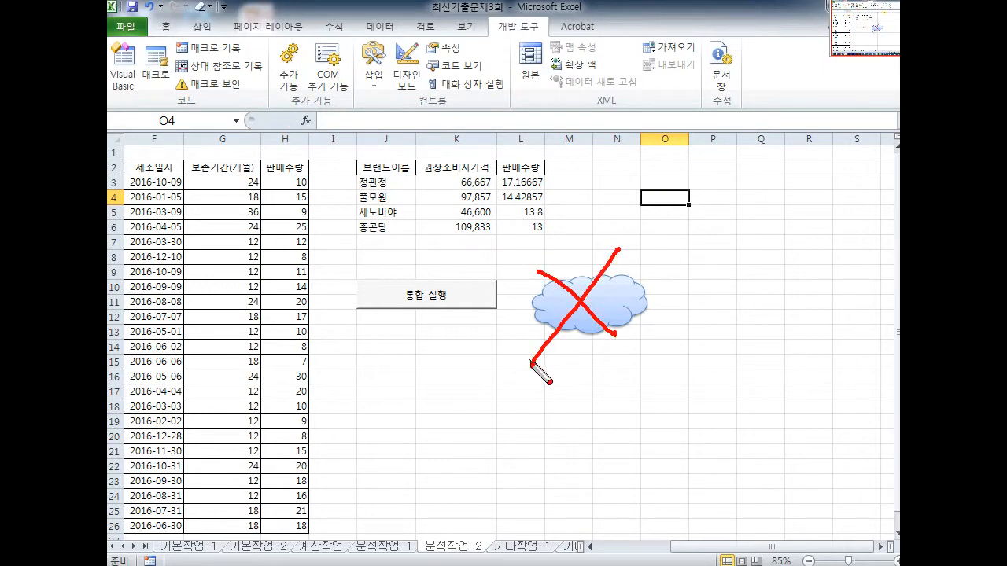
key(e)
mouse_move(376, 175)
mouse_down()
mouse_move(356, 187)
mouse_move(546, 181)
mouse_move(362, 159)
mouse_move(356, 174)
mouse_up()
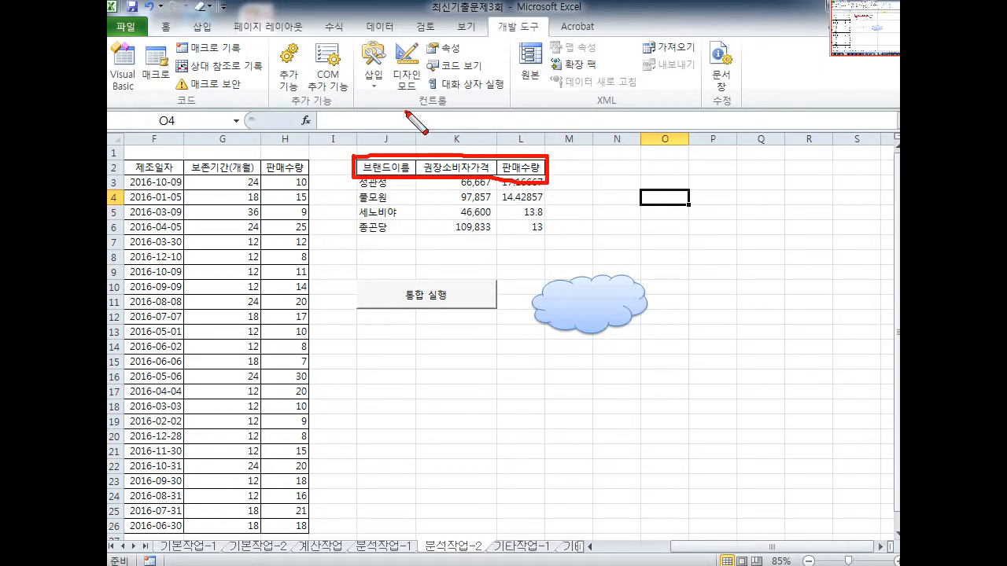
drag(406, 112, 494, 240)
drag(513, 90, 394, 291)
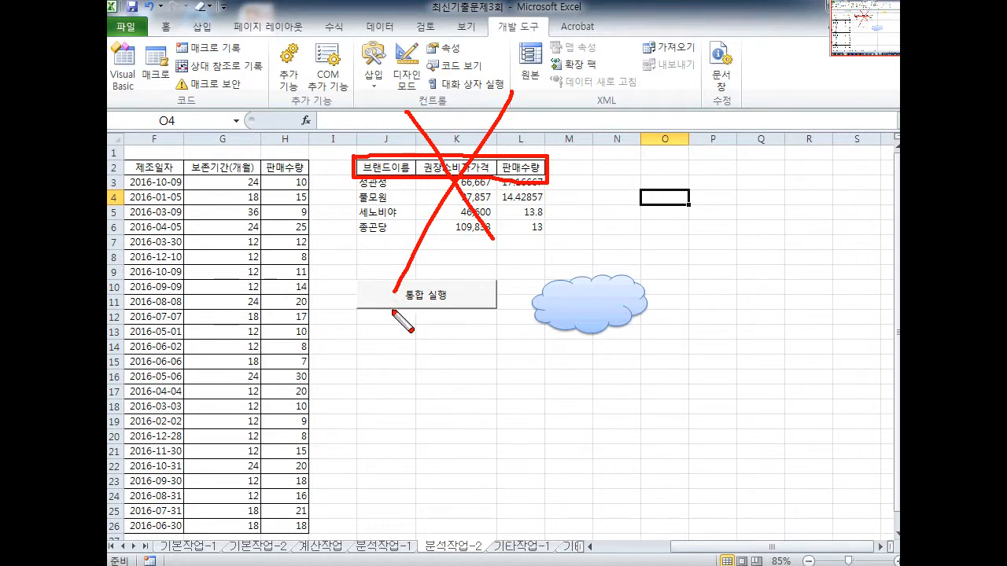
key(Escape)
drag(385, 182, 522, 241)
key(Delete)
Adjust selections around the emptied table under the J2:L2 headers
key(ctrl+2)
key(e)
mouse_move(743, 242)
mouse_down()
mouse_move(752, 270)
mouse_move(799, 220)
mouse_up()
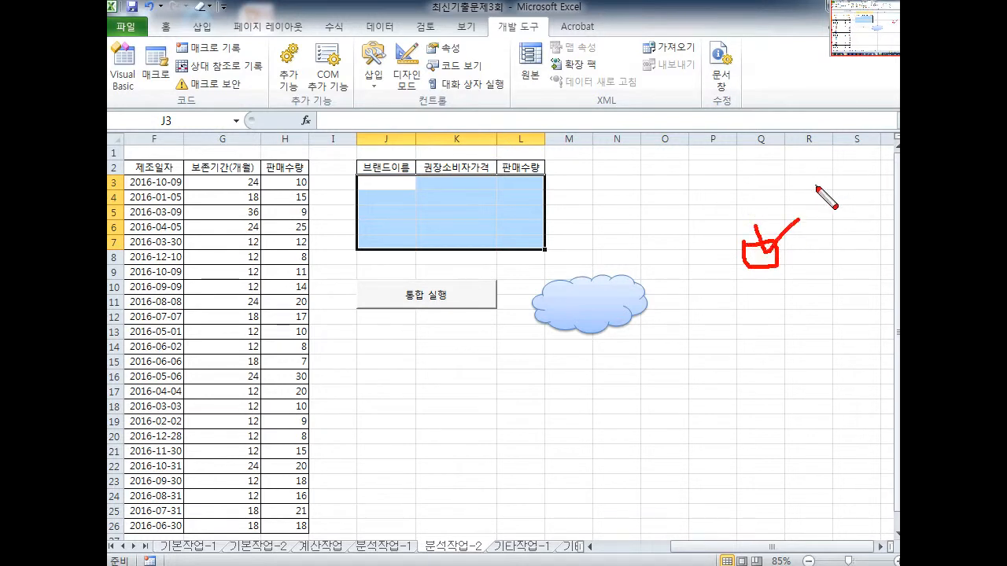
mouse_move(745, 272)
mouse_down()
mouse_move(328, 492)
mouse_move(180, 69)
mouse_move(246, 56)
mouse_move(355, 167)
mouse_up()
mouse_move(336, 168)
mouse_down()
mouse_move(355, 167)
mouse_move(386, 224)
mouse_move(411, 206)
mouse_move(472, 260)
mouse_up()
drag(496, 191, 493, 240)
click(497, 253)
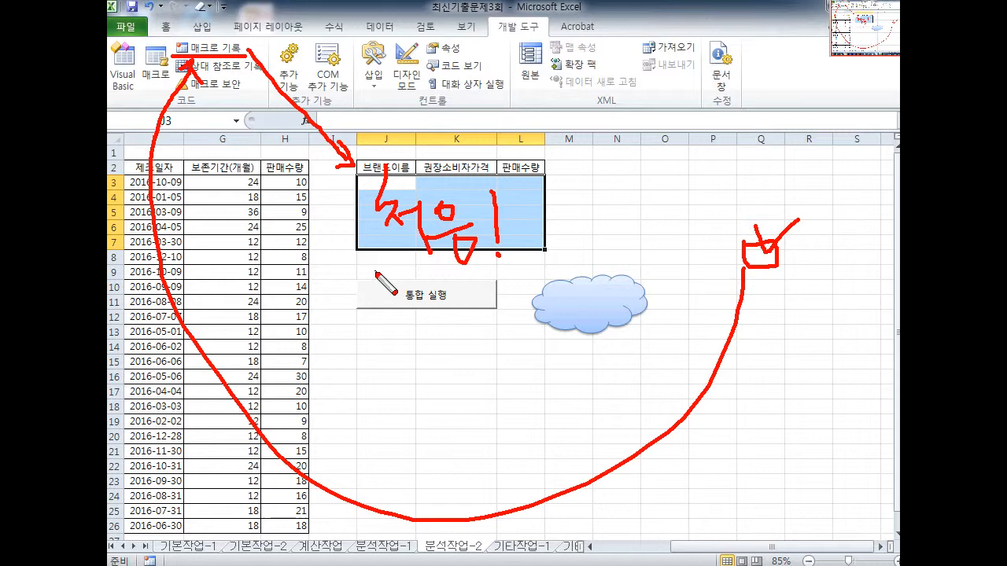
drag(565, 252, 610, 347)
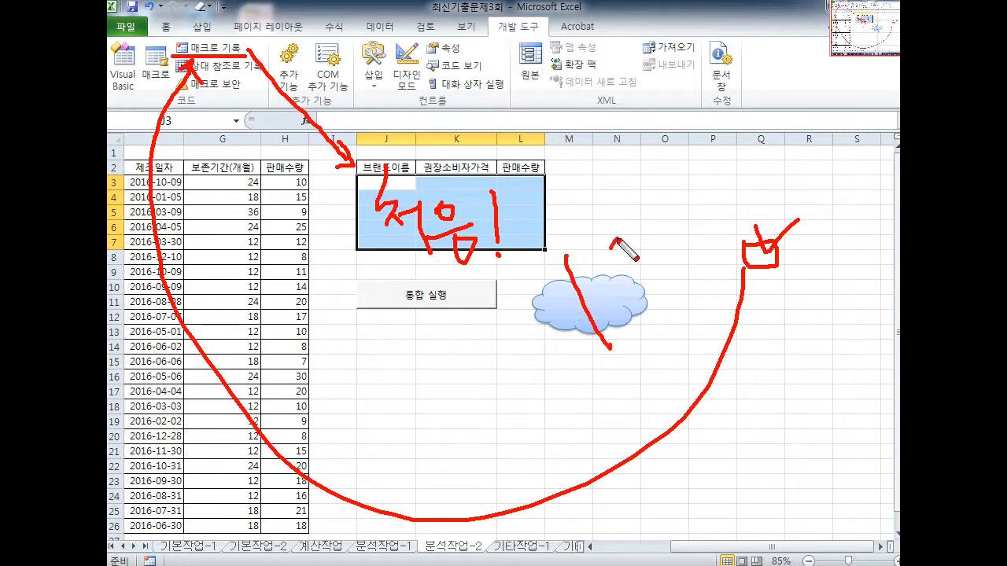
drag(617, 239, 542, 379)
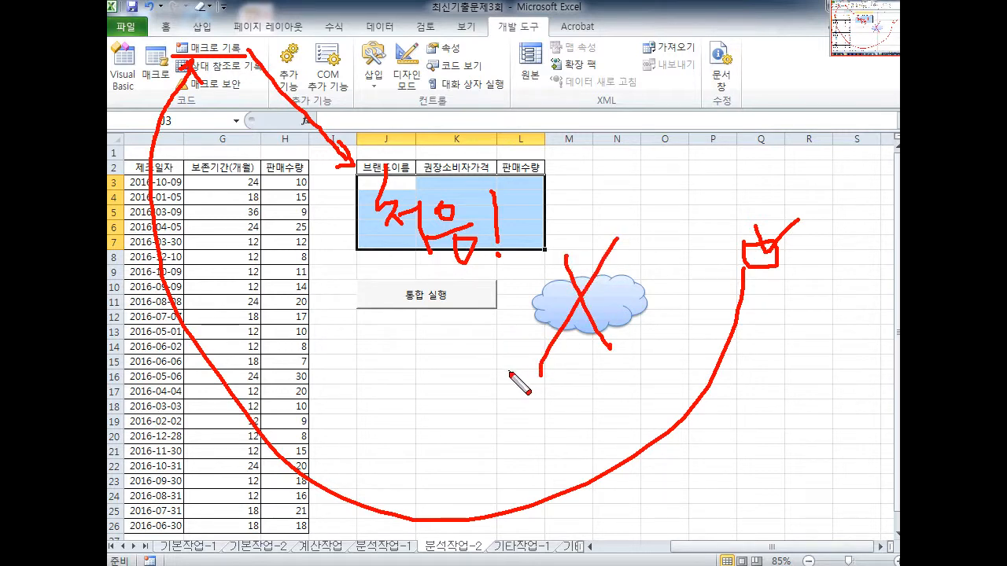
key(Escape)
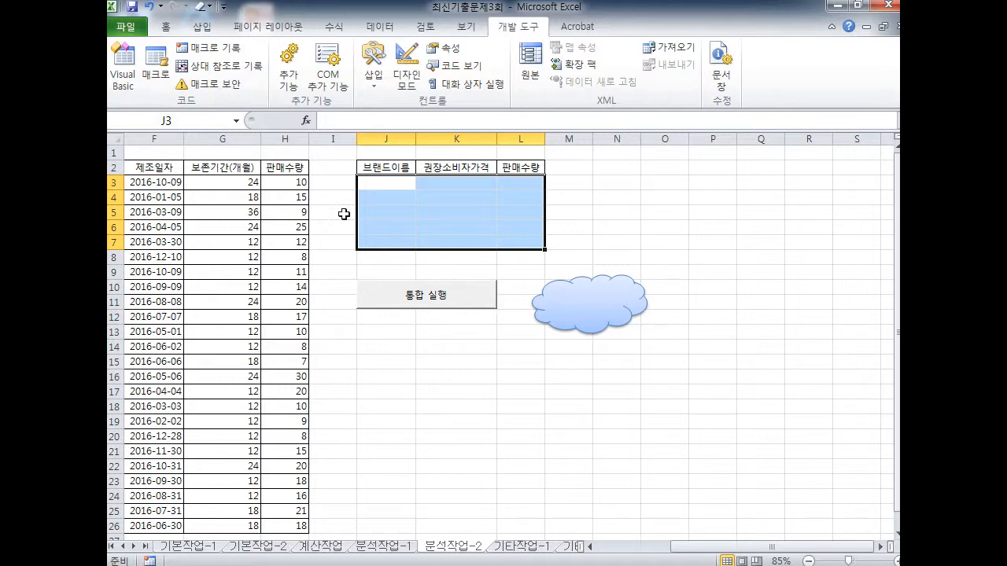
In the Macros list, select 잘못 and delete it, confirming the prompt
click(163, 89)
mouse_move(158, 88)
mouse_down()
mouse_move(211, 176)
mouse_move(238, 187)
mouse_up()
drag(187, 270, 262, 270)
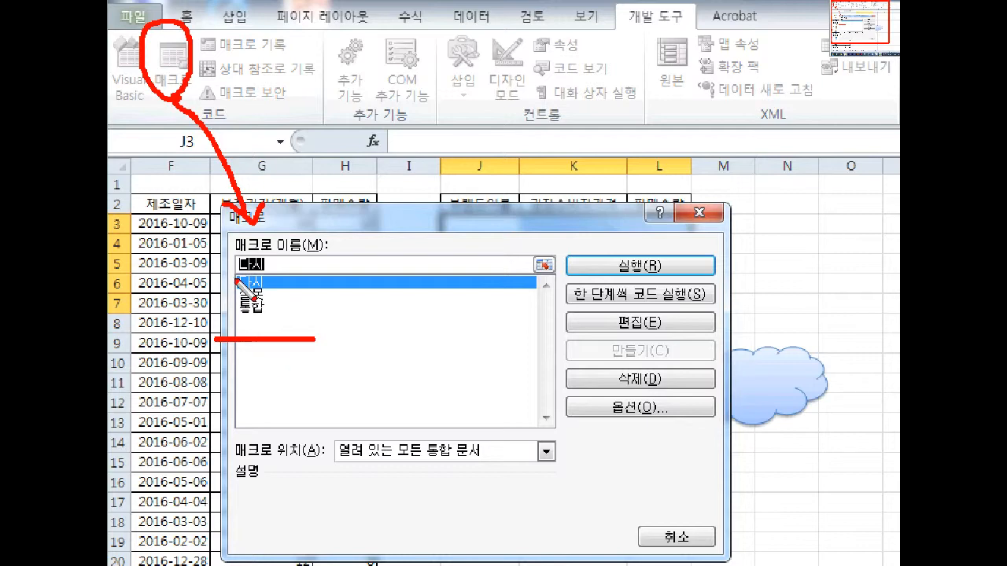
key(e)
mouse_move(247, 289)
mouse_down()
mouse_move(235, 295)
mouse_move(262, 306)
mouse_up()
key(Escape)
click(220, 235)
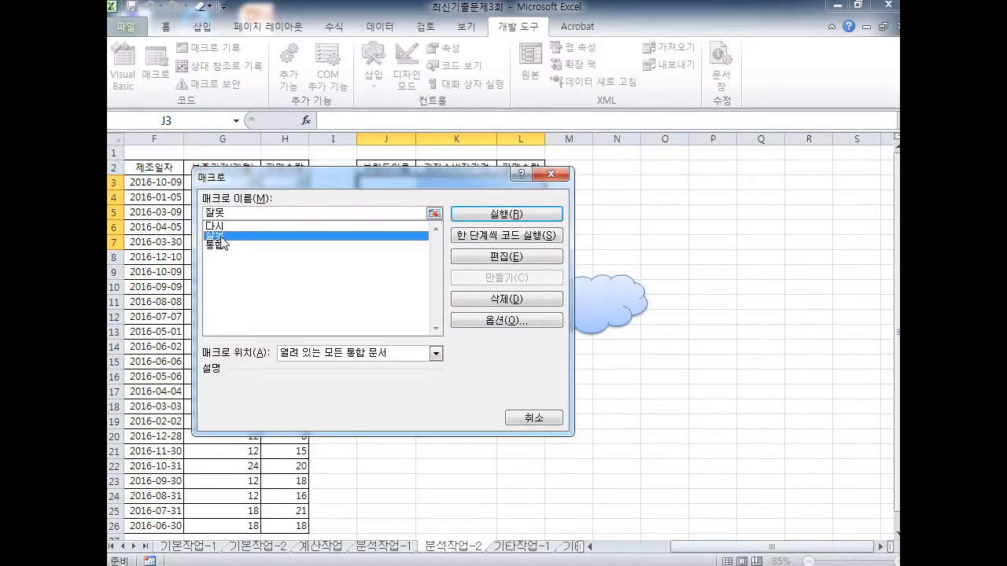
click(484, 304)
click(486, 329)
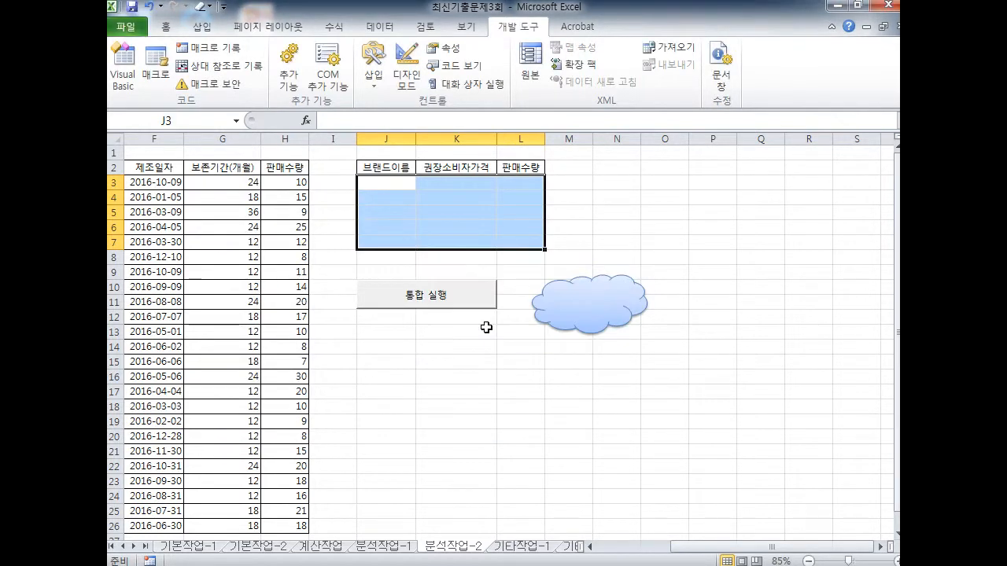